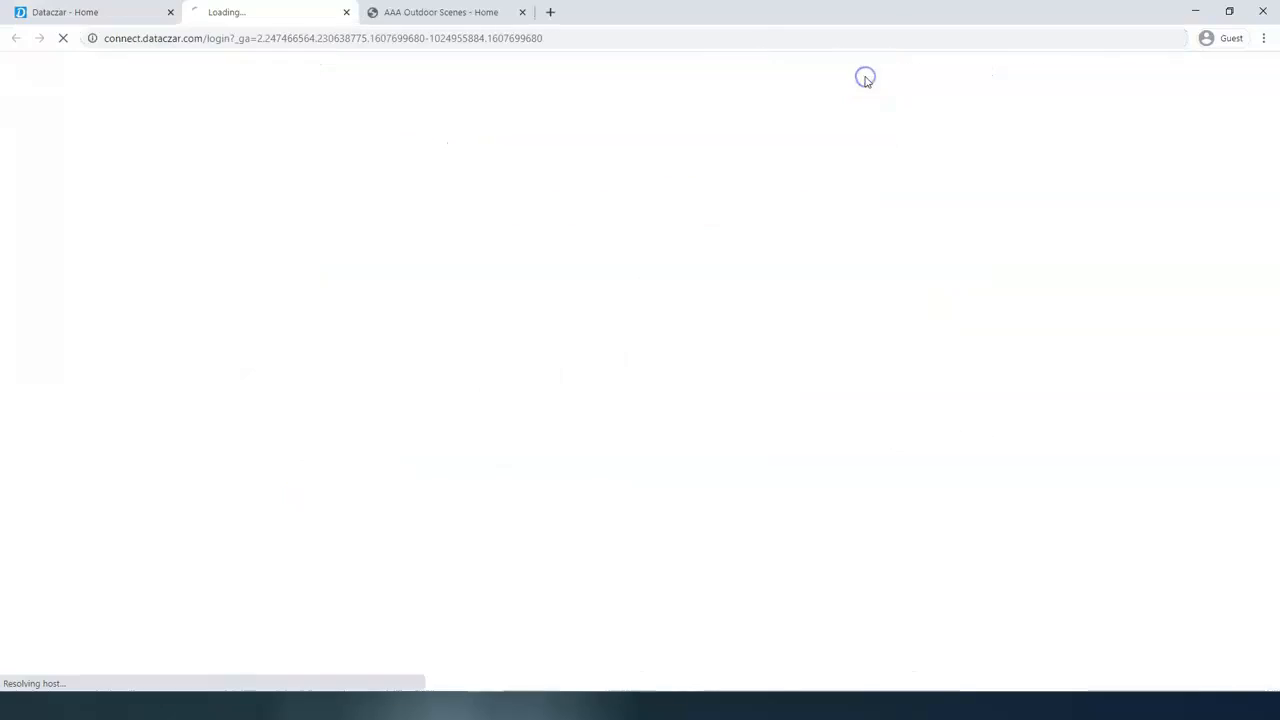
- Log in with the account e-mail and password, and show the dashboard full screen with the Dataczar home page closed
click(636, 238)
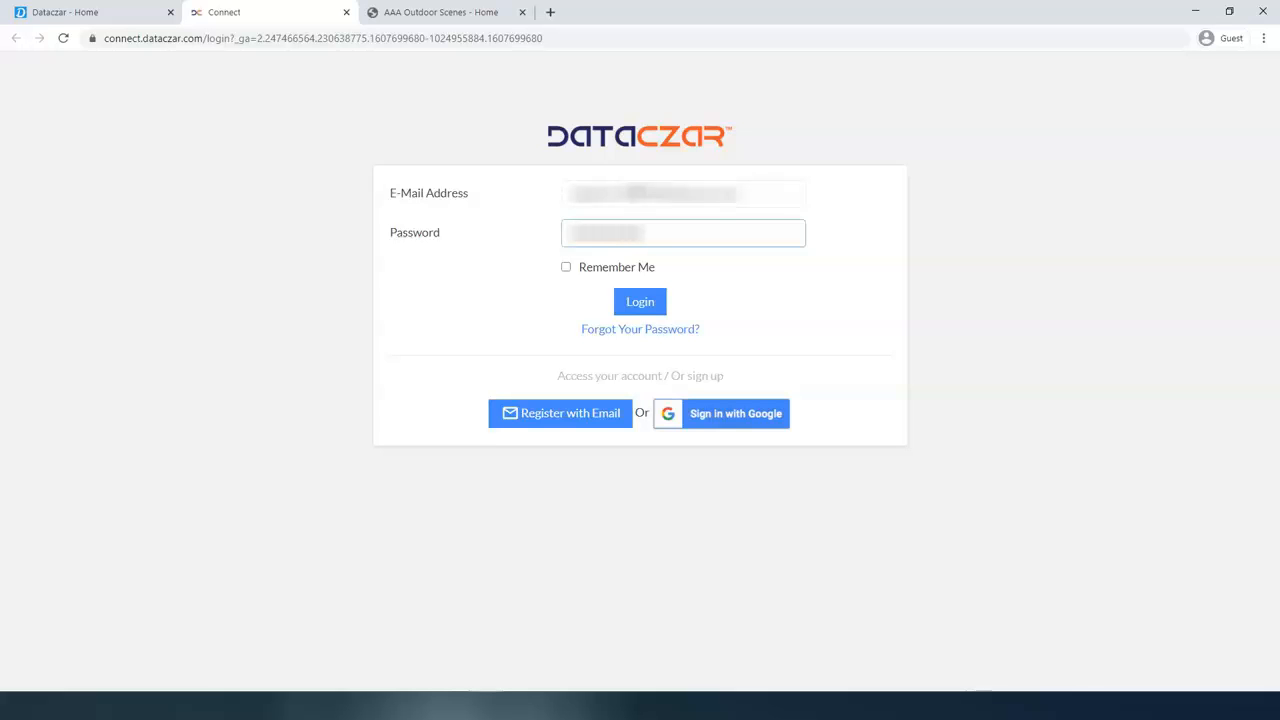
key(Return)
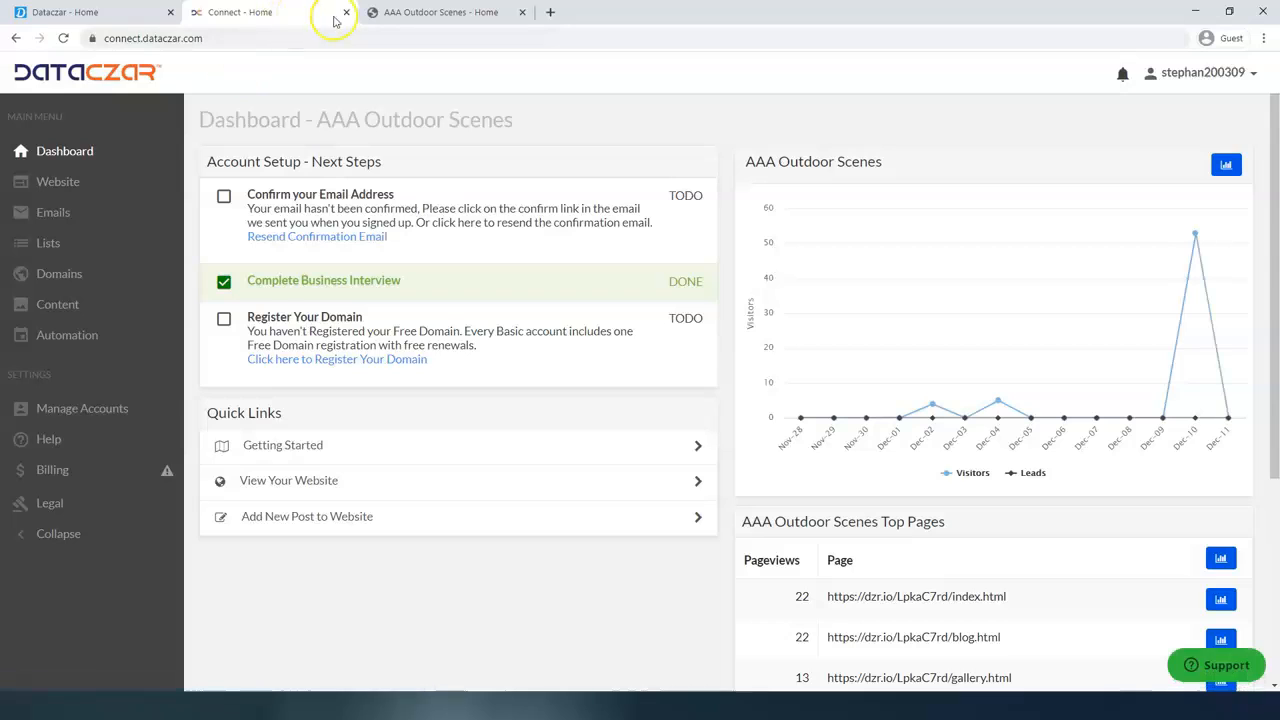
click(170, 13)
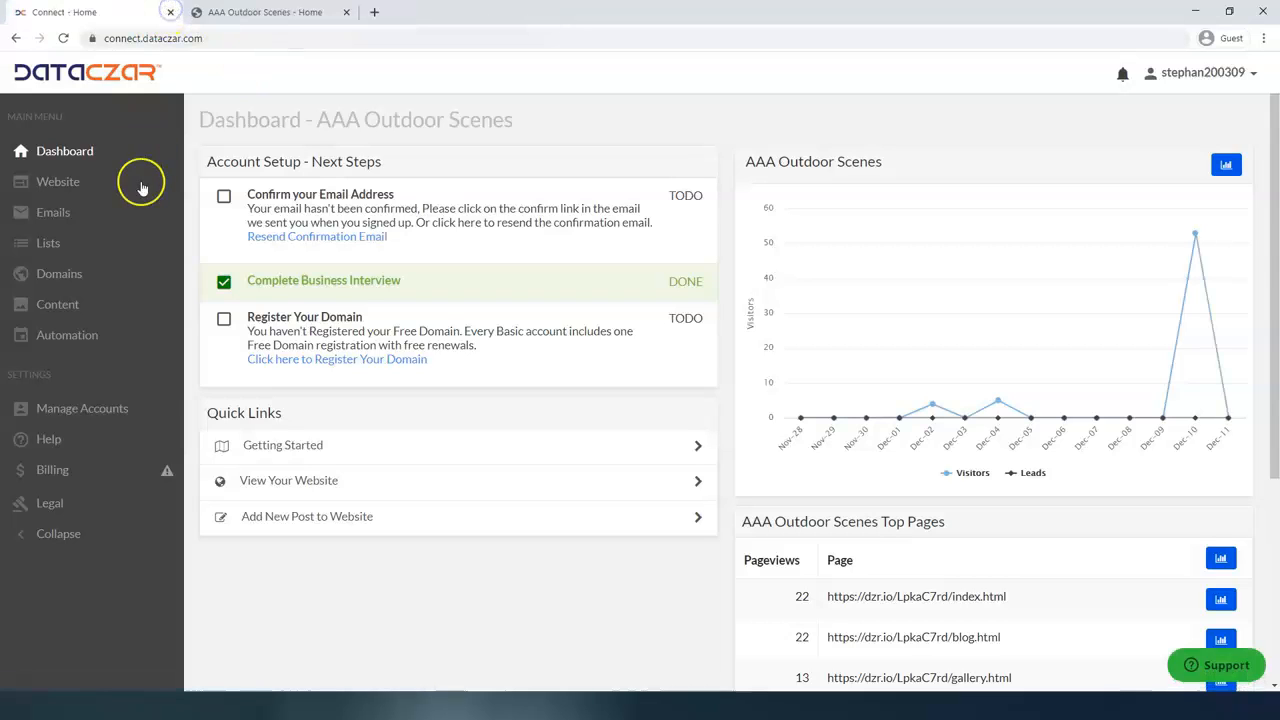
key(F11)
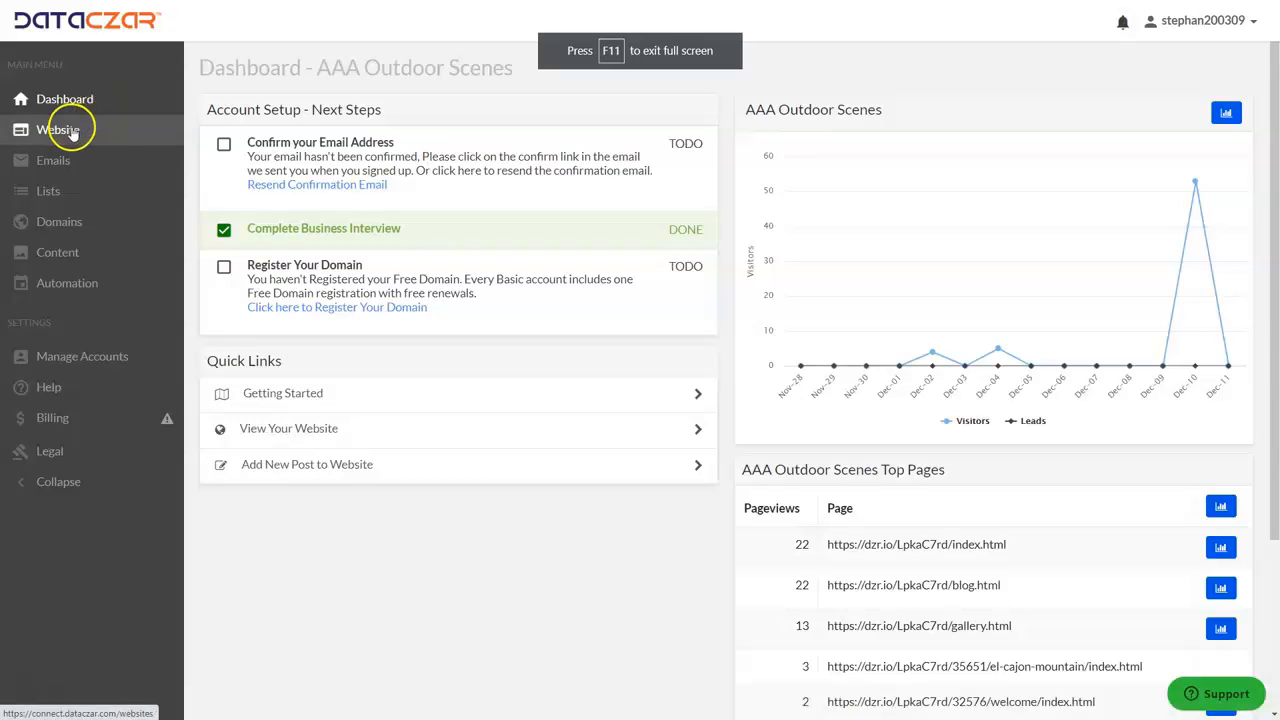
- Open the Website section and look over the live AAA Outdoor Scenes home page down to its footer
click(70, 130)
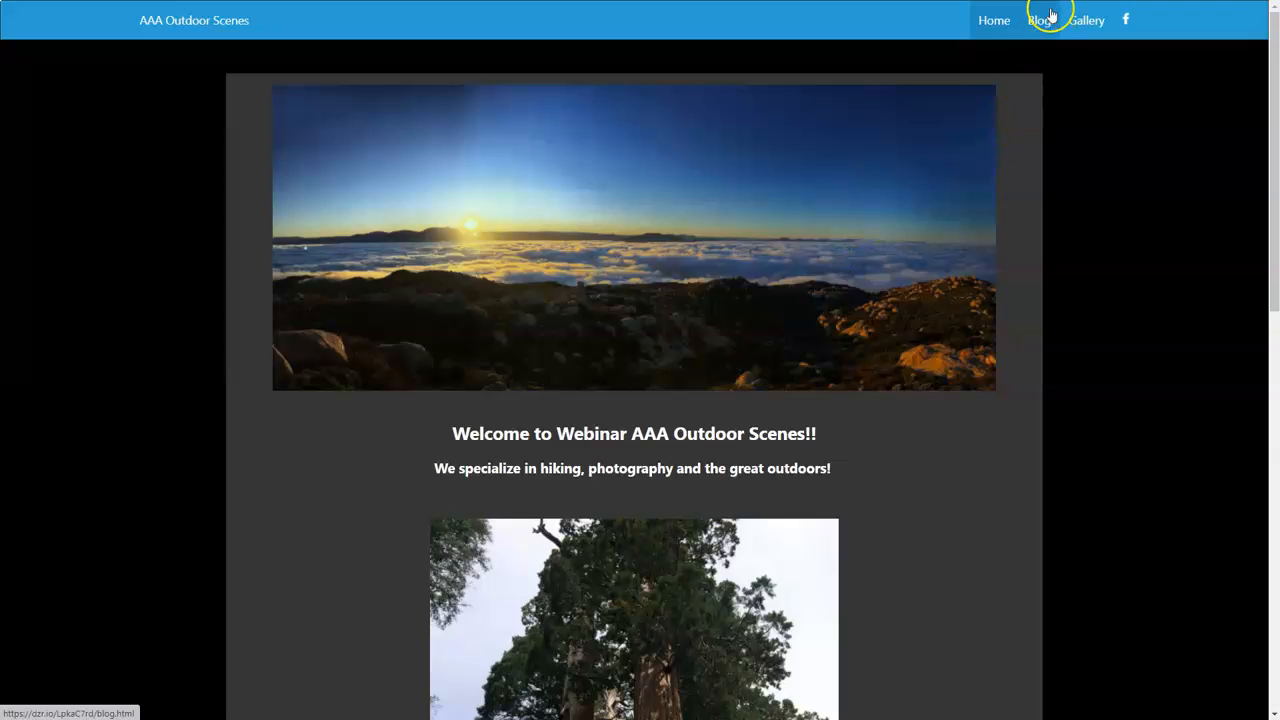
scroll(891, 229, down, 6)
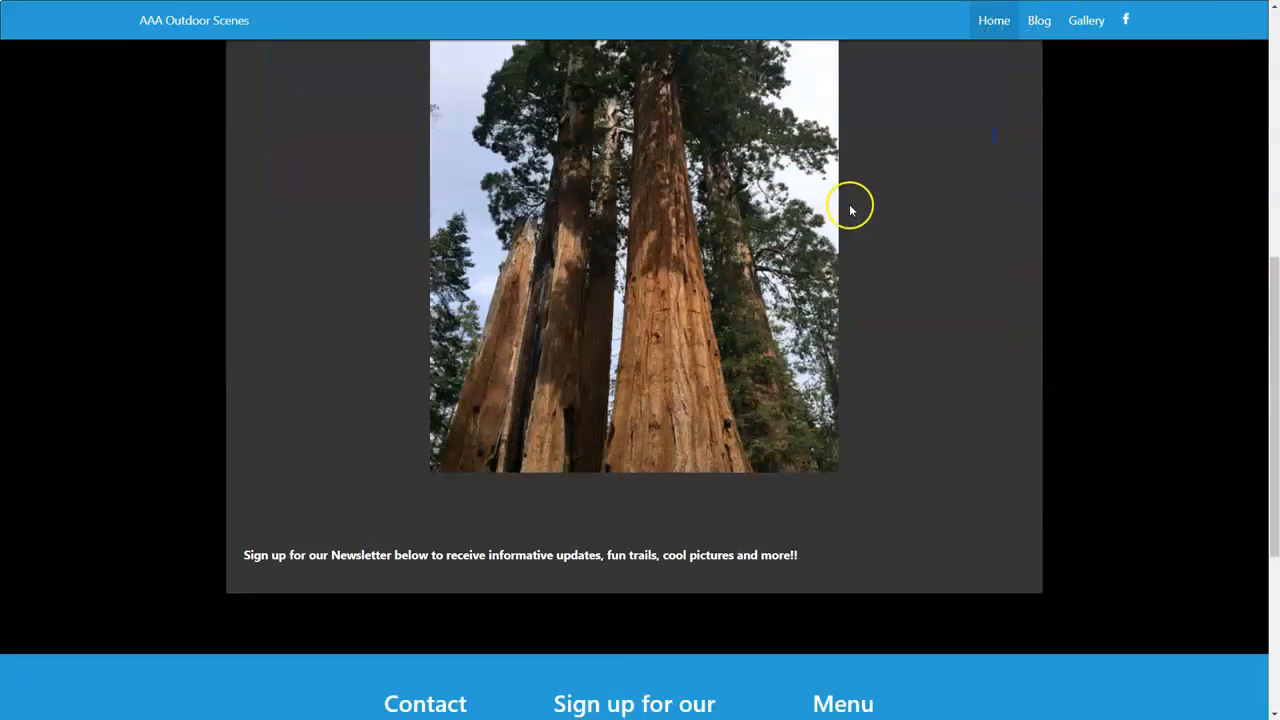
scroll(845, 206, down, 4)
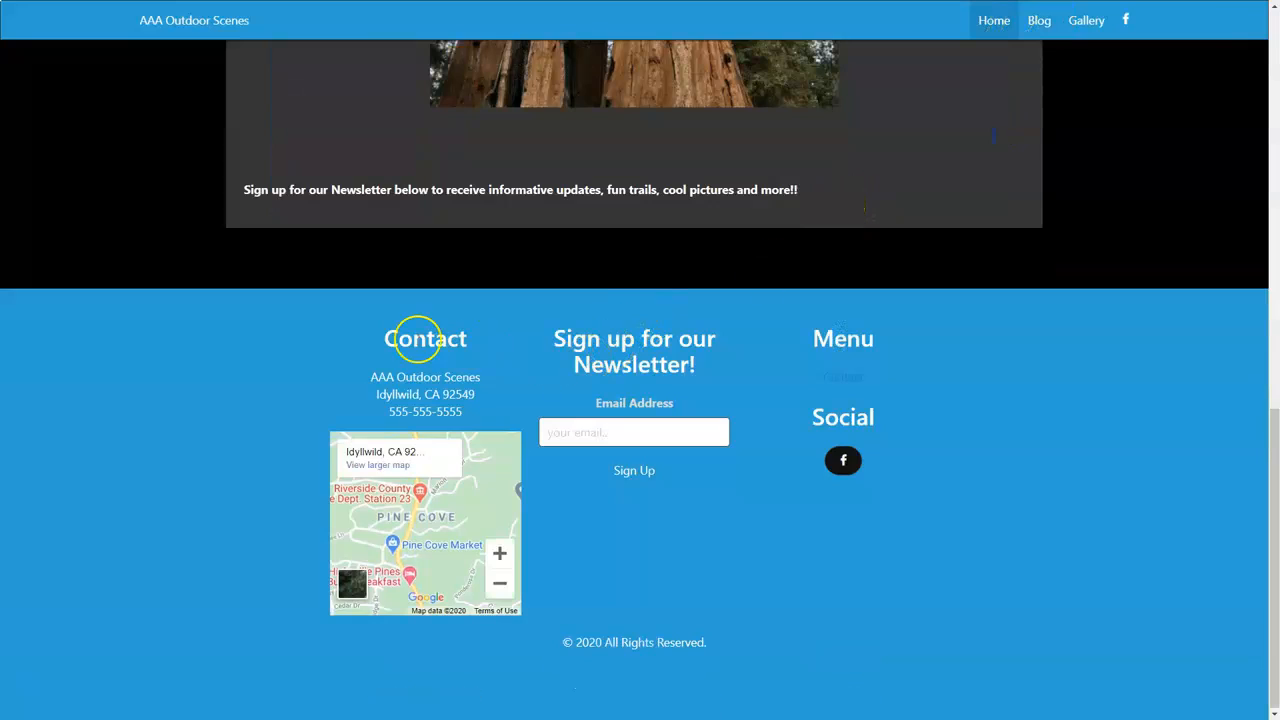
scroll(760, 343, up, 10)
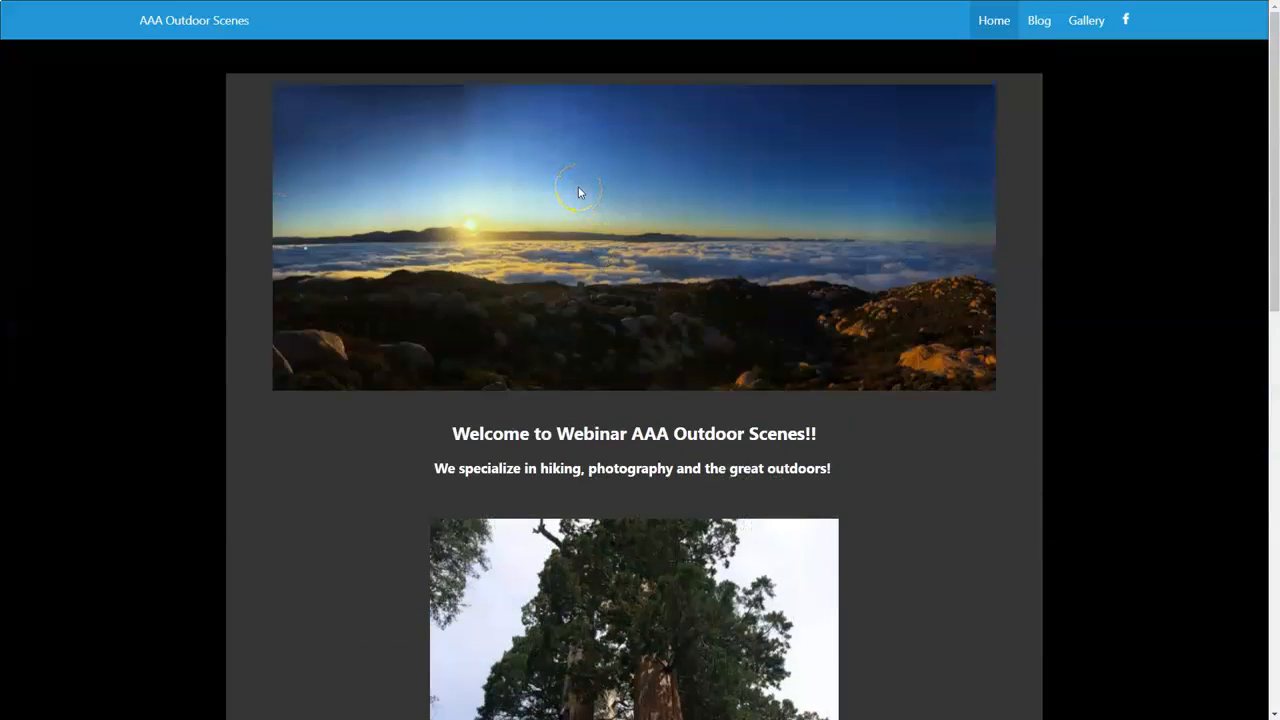
key(ctrl+Tab)
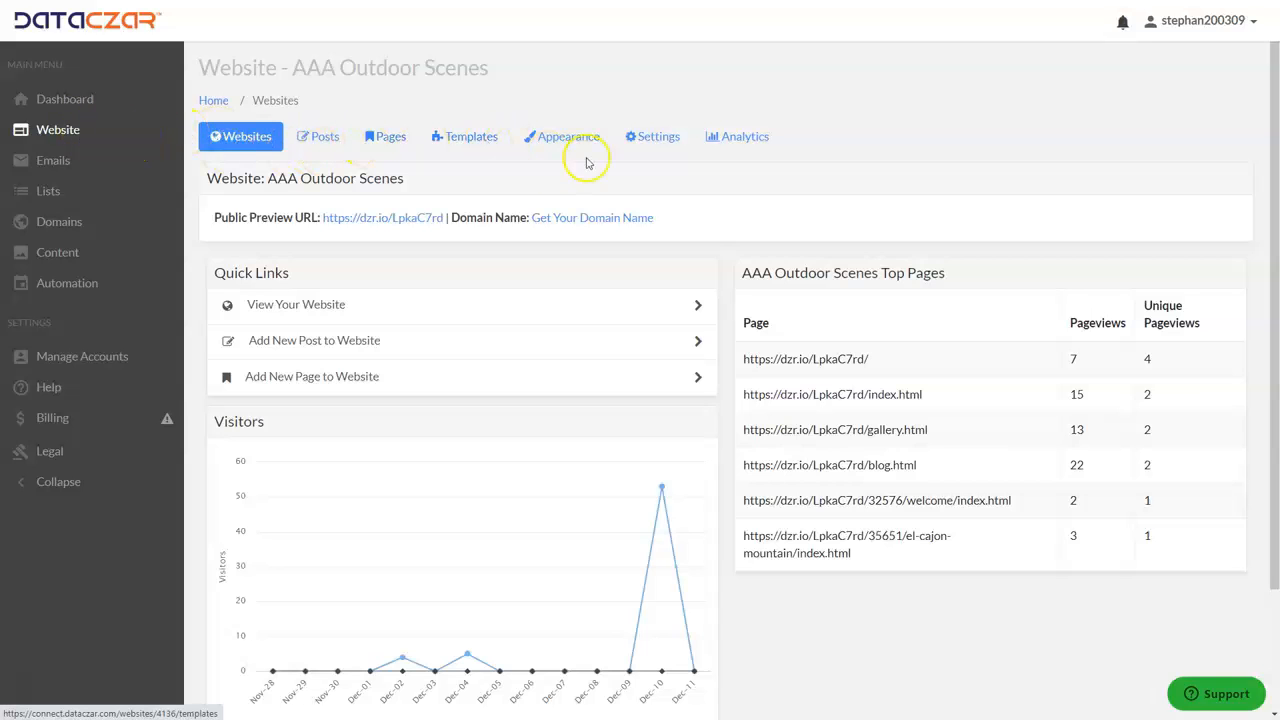
- Look through the images already stored in the account's content library
click(48, 256)
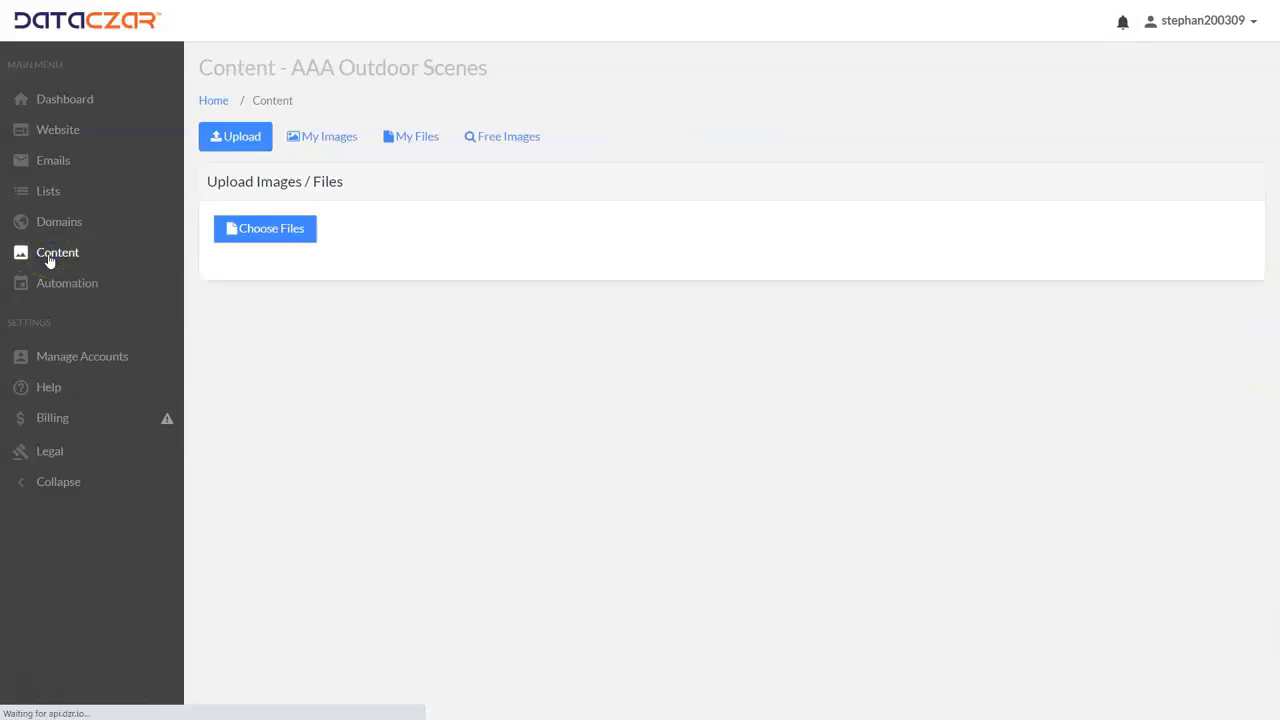
click(324, 142)
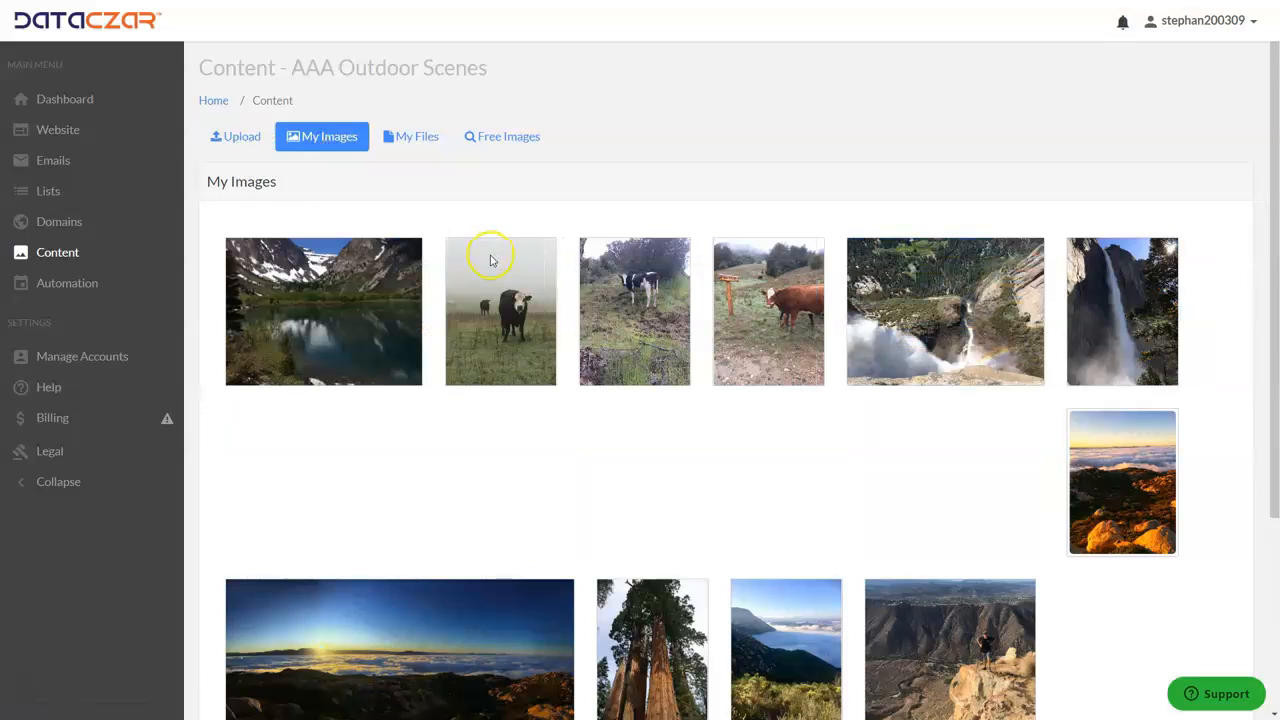
scroll(517, 350, down, 2)
scroll(517, 355, up, 2)
- Upload the bridge jump photo to the content library from the Saved_Images_Webinars folder inside Dataczar_All_2018Forward
click(232, 136)
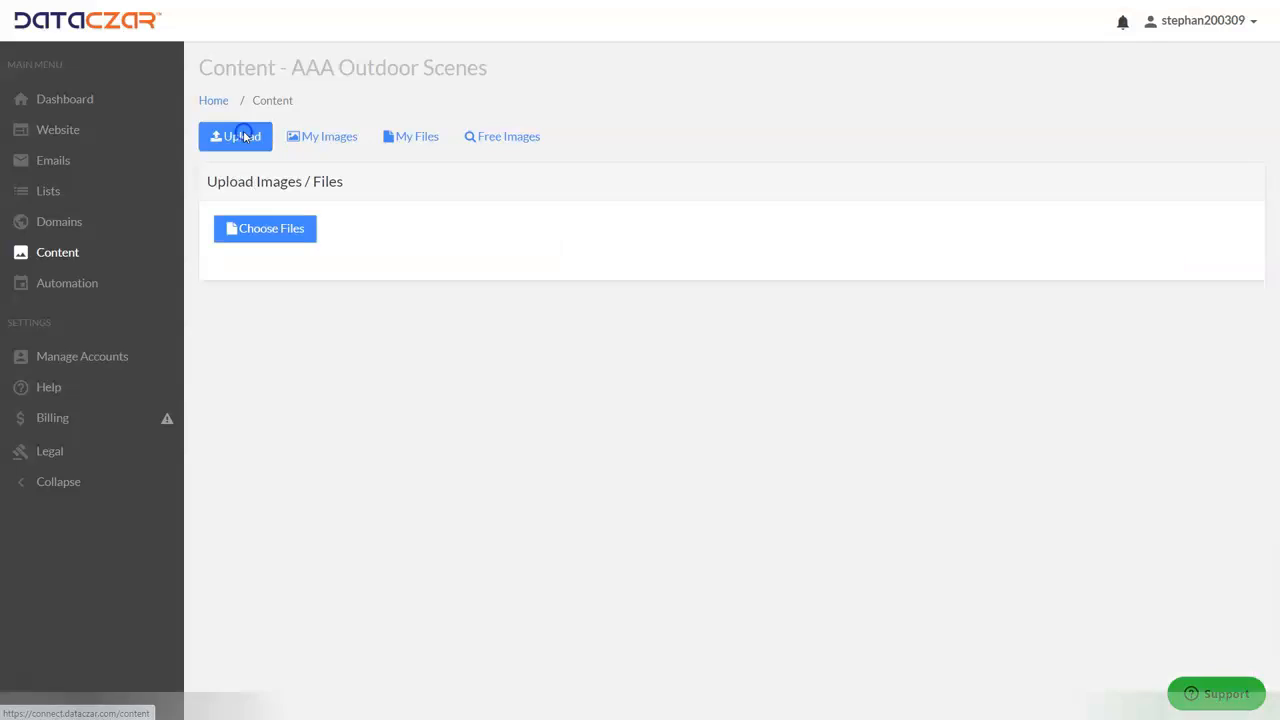
click(261, 236)
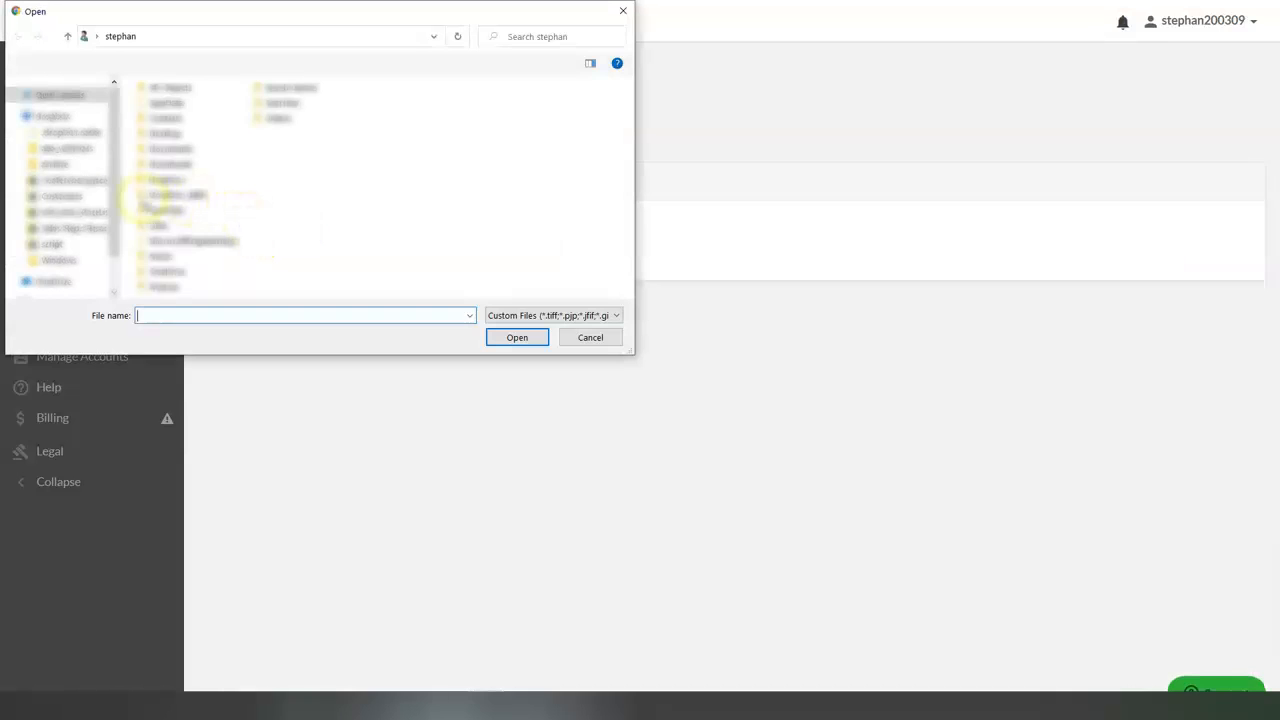
click(57, 244)
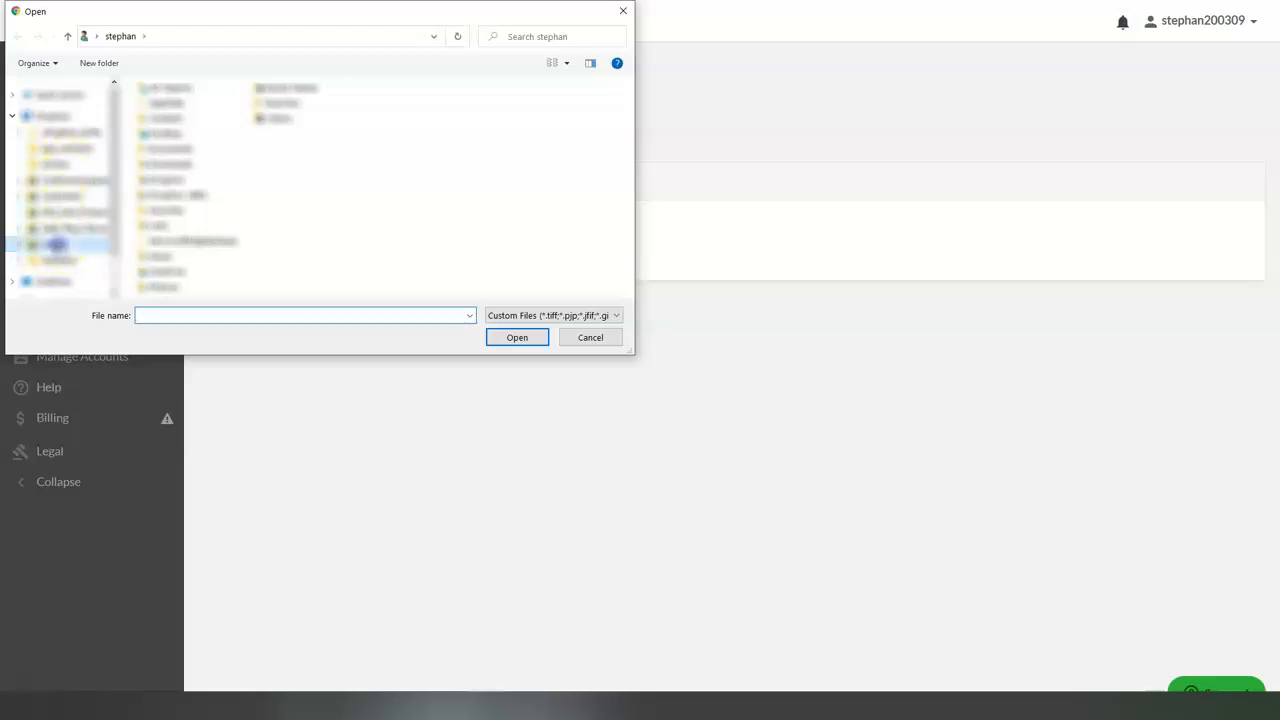
click(195, 185)
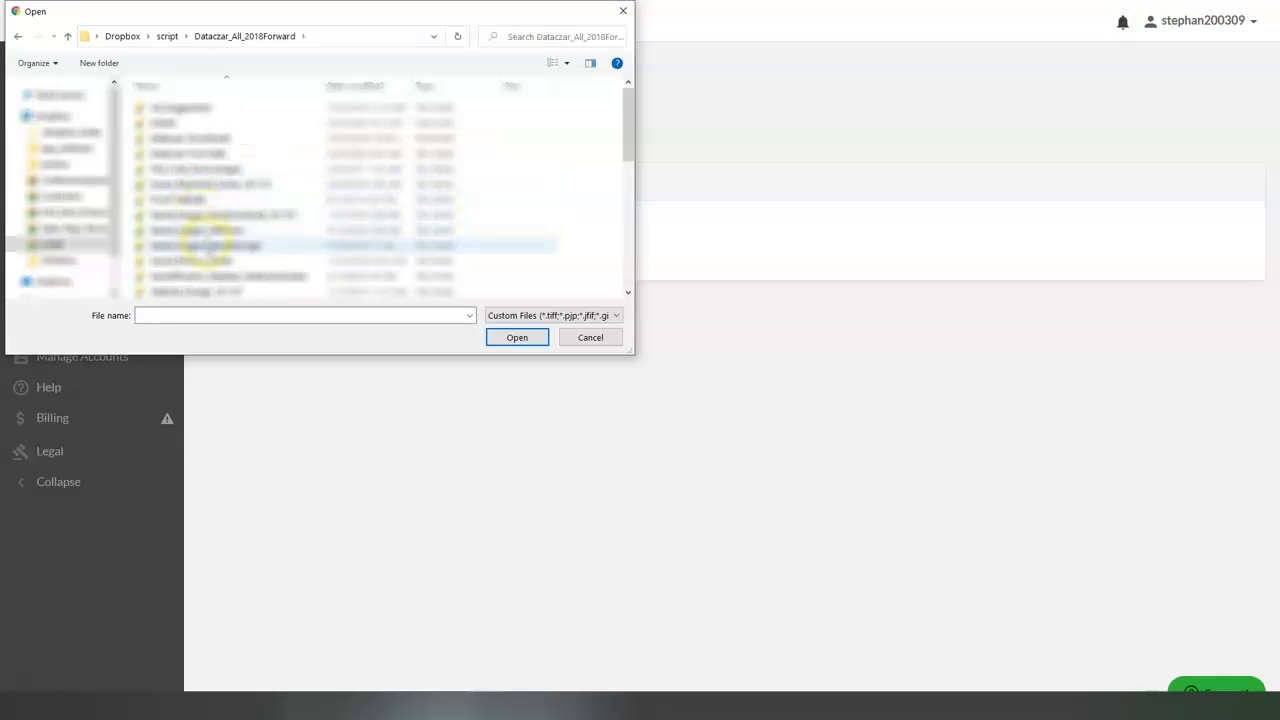
double_click(214, 230)
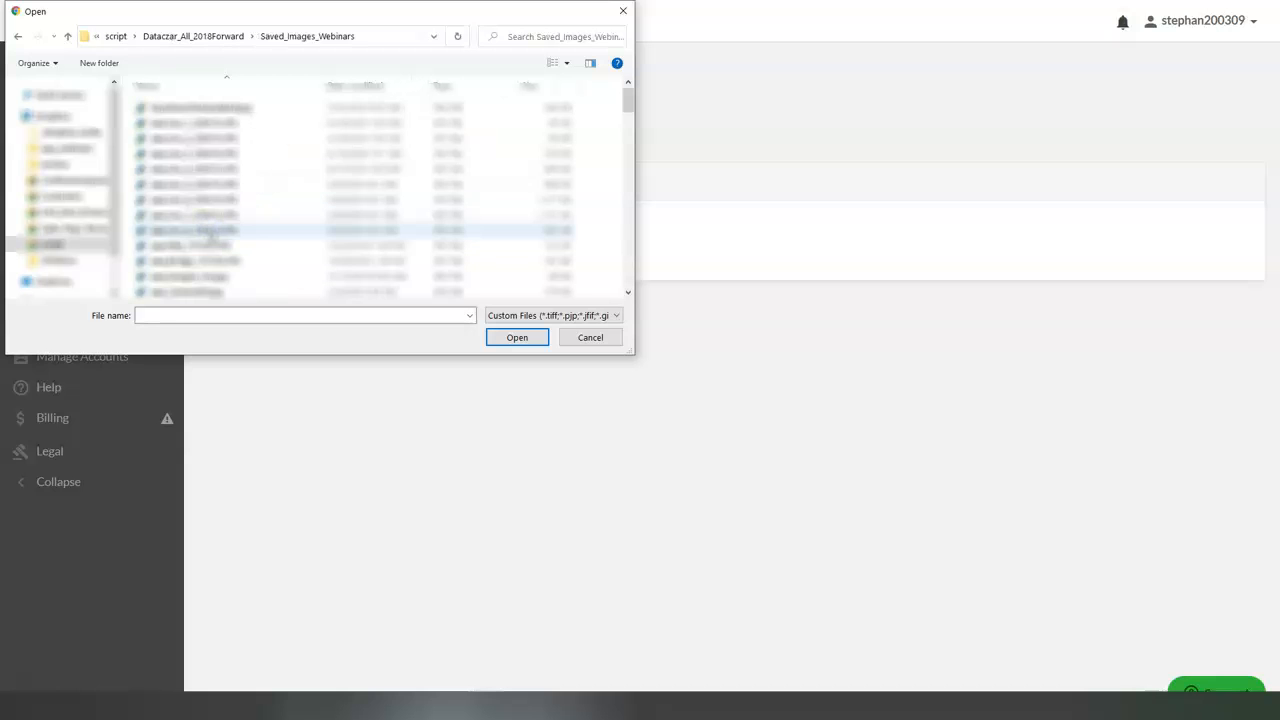
double_click(190, 277)
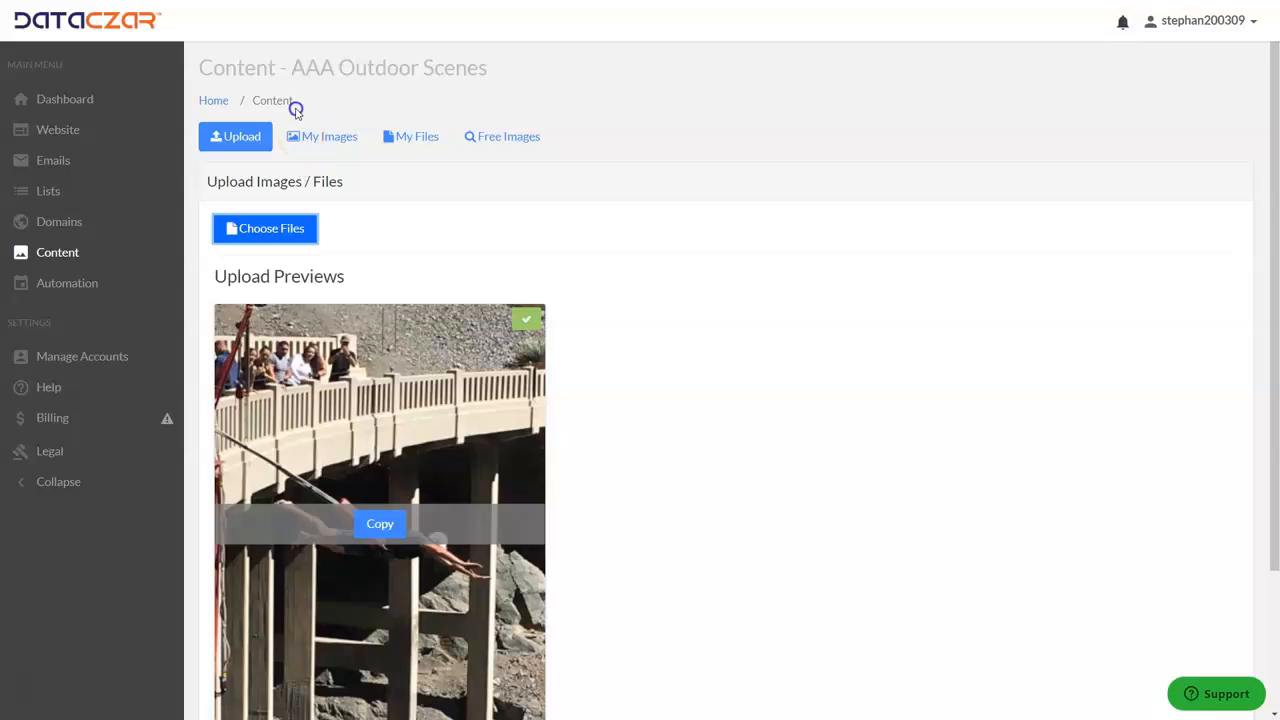
- Check the stored images for the new upload and view the free image search
click(321, 137)
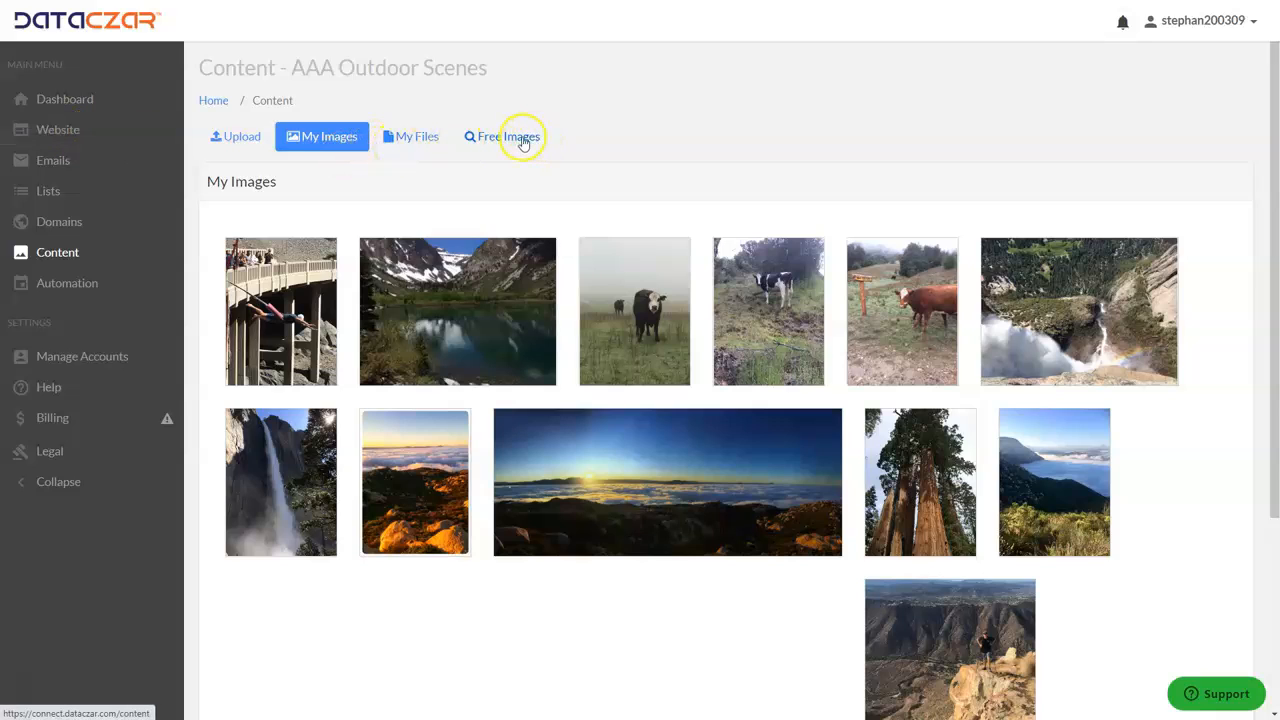
click(522, 142)
click(352, 147)
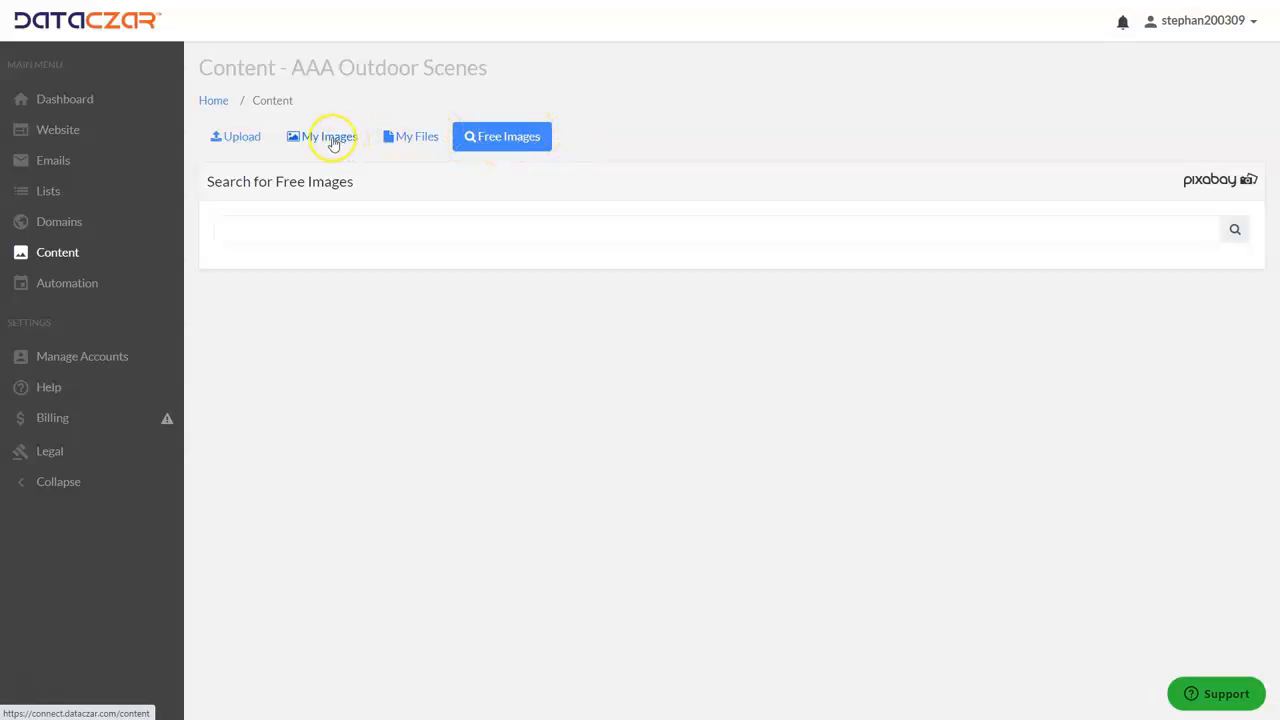
click(332, 140)
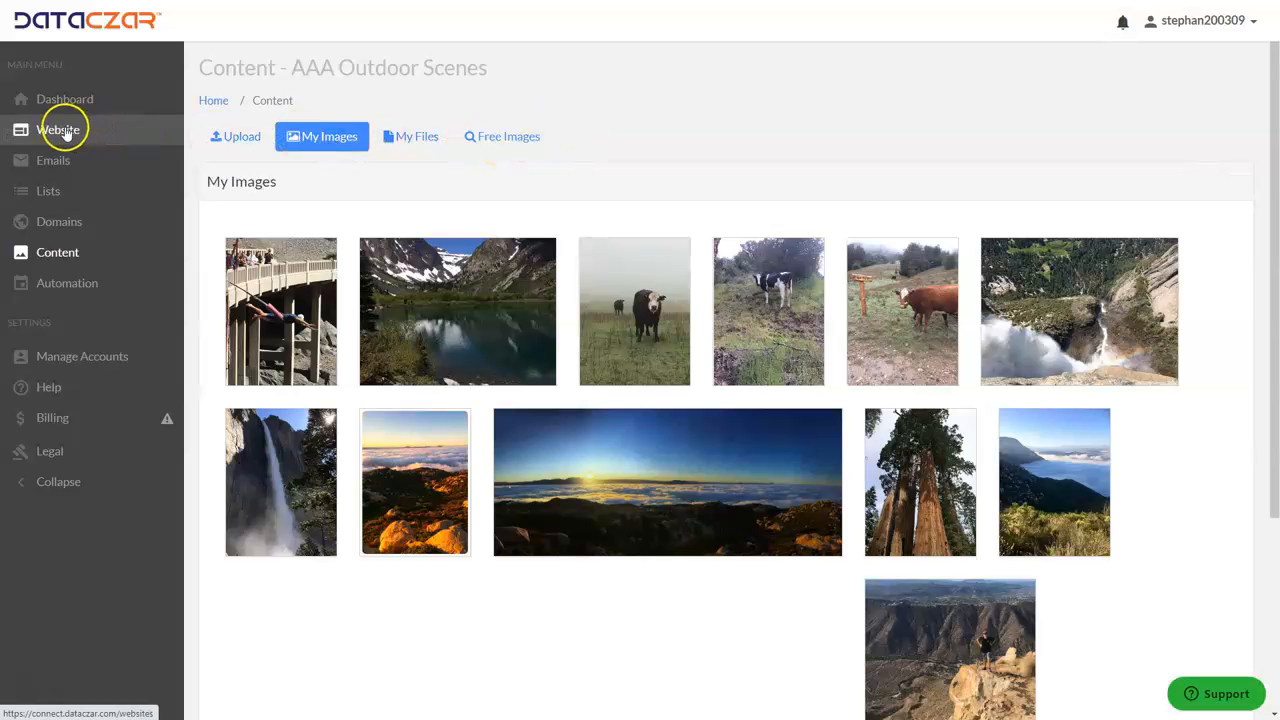
- Review the AAA Outdoor Scenes website settings, covering business information, engagement options and social links, especially the Facebook address
click(60, 130)
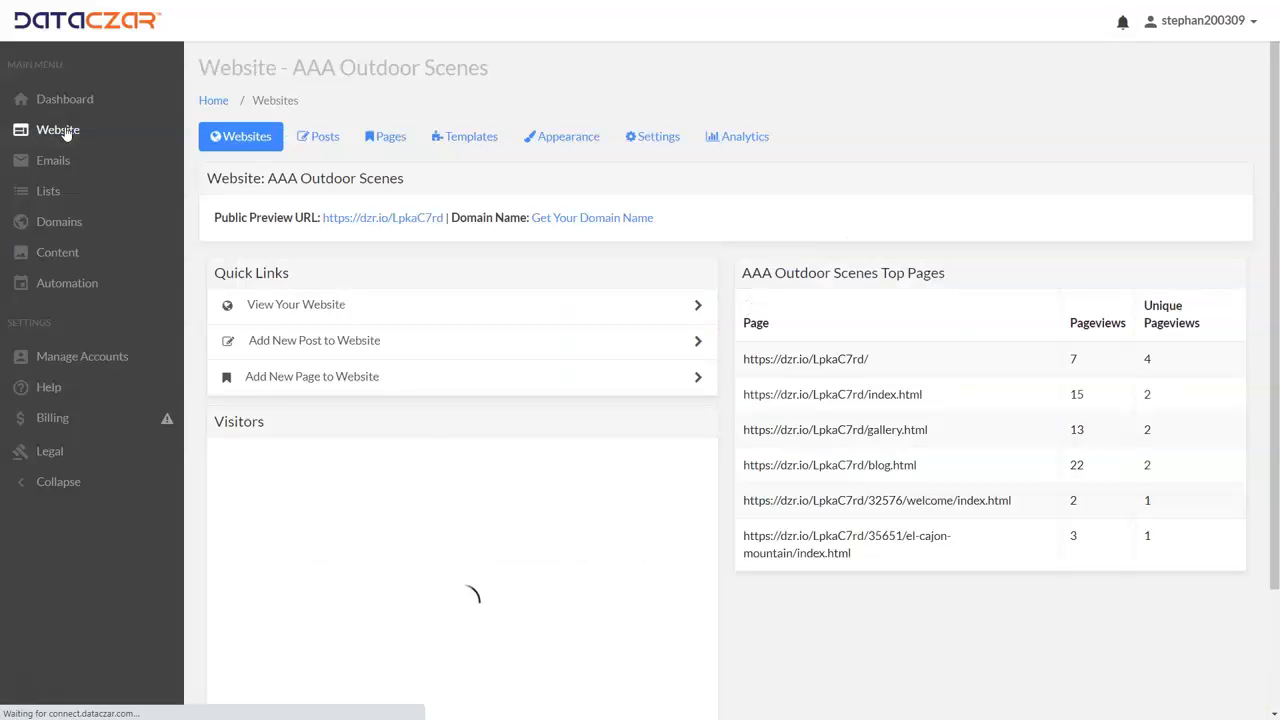
click(666, 139)
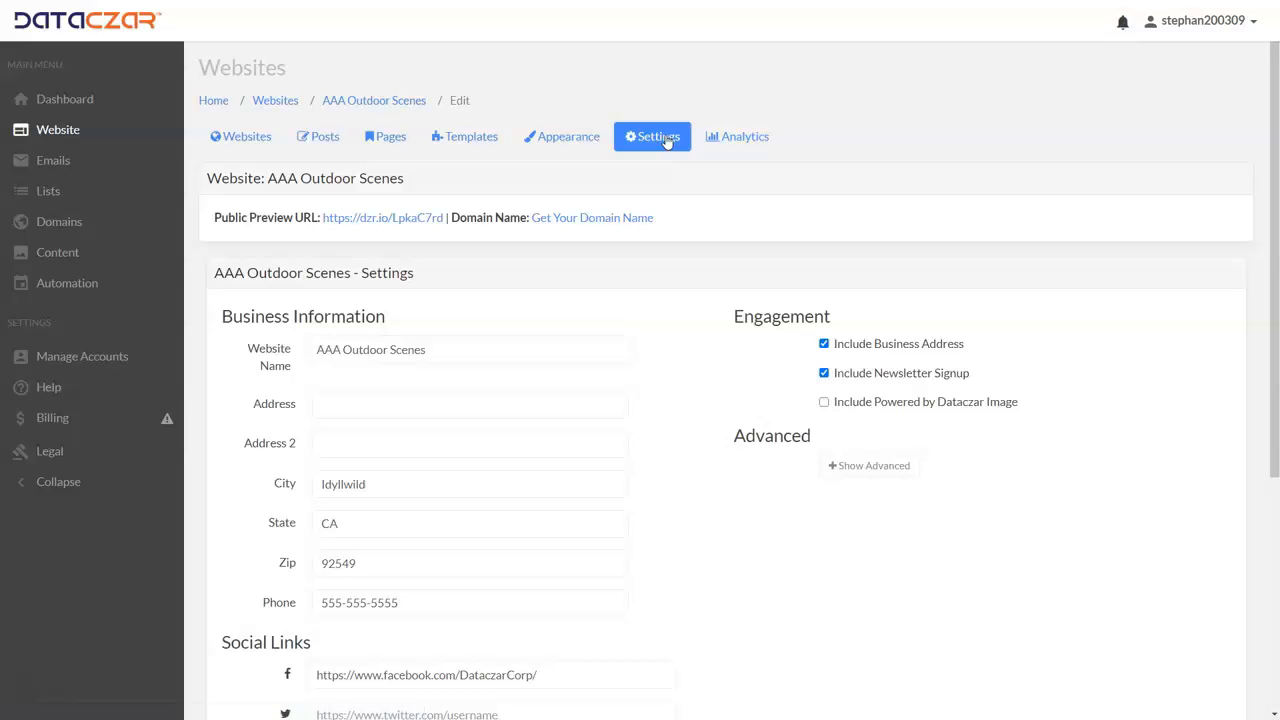
click(661, 147)
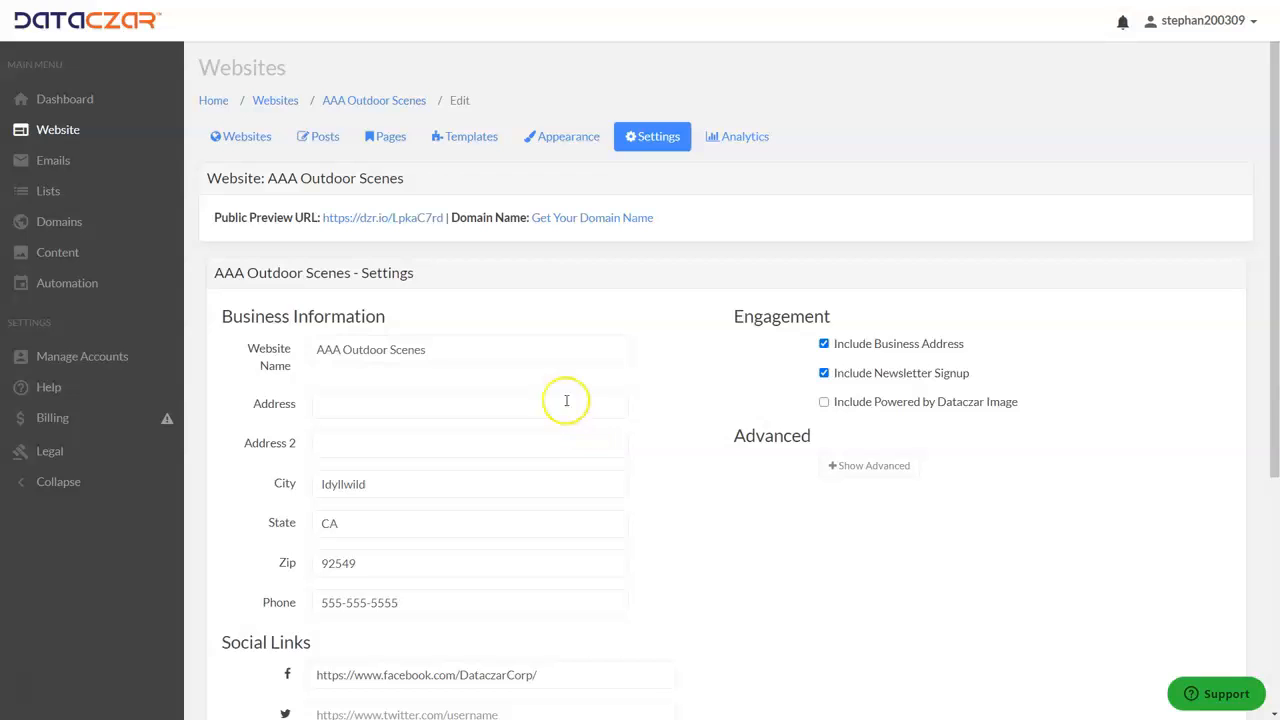
scroll(353, 360, down, 3)
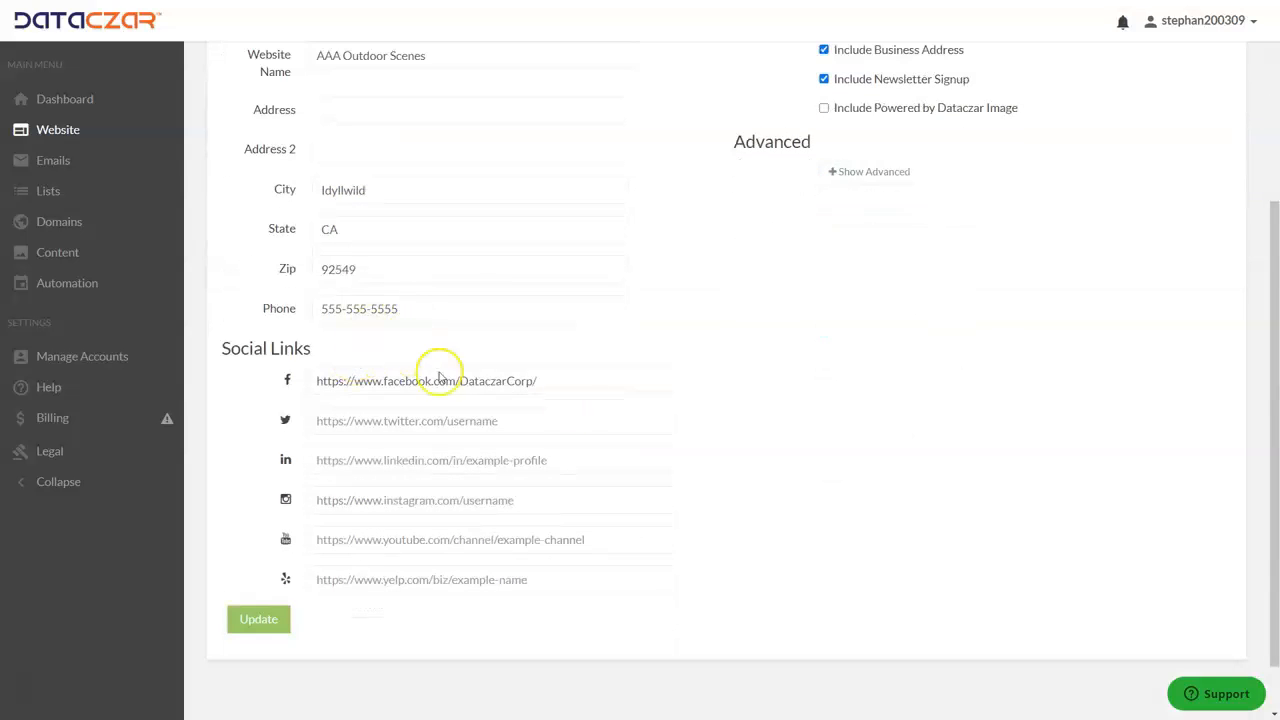
drag(573, 381, 287, 377)
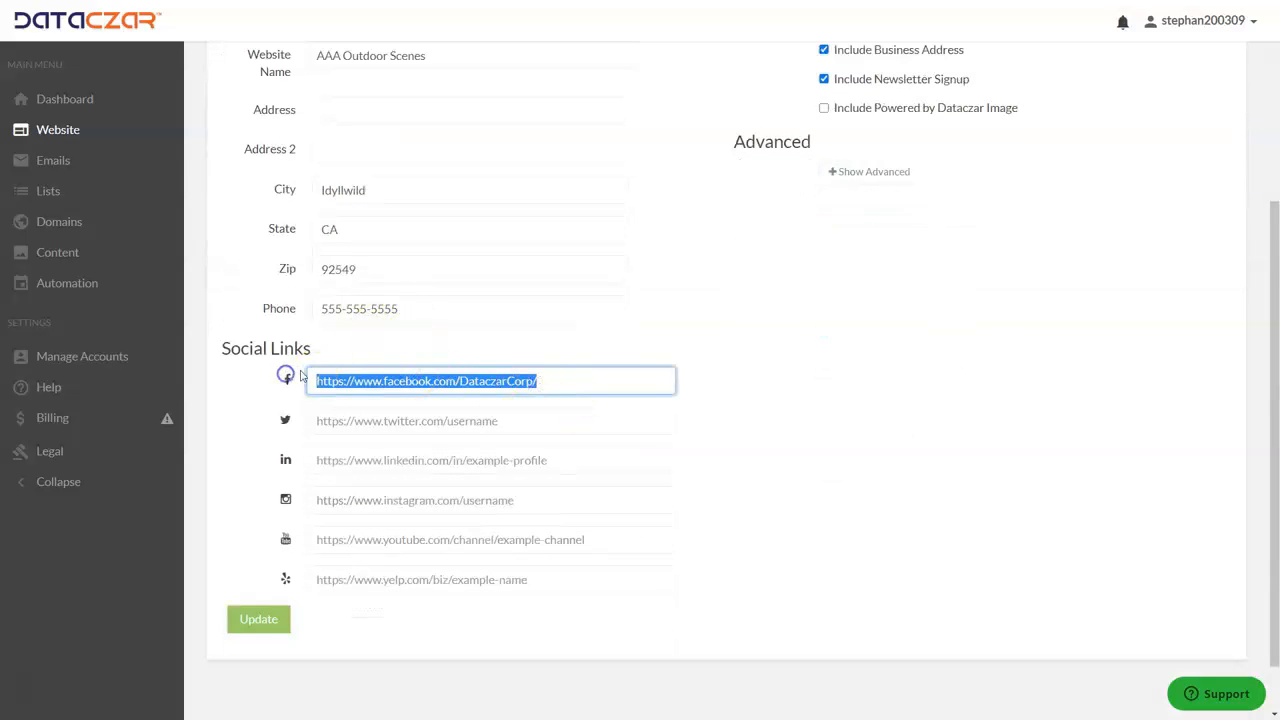
click(612, 300)
click(575, 385)
drag(575, 385, 318, 381)
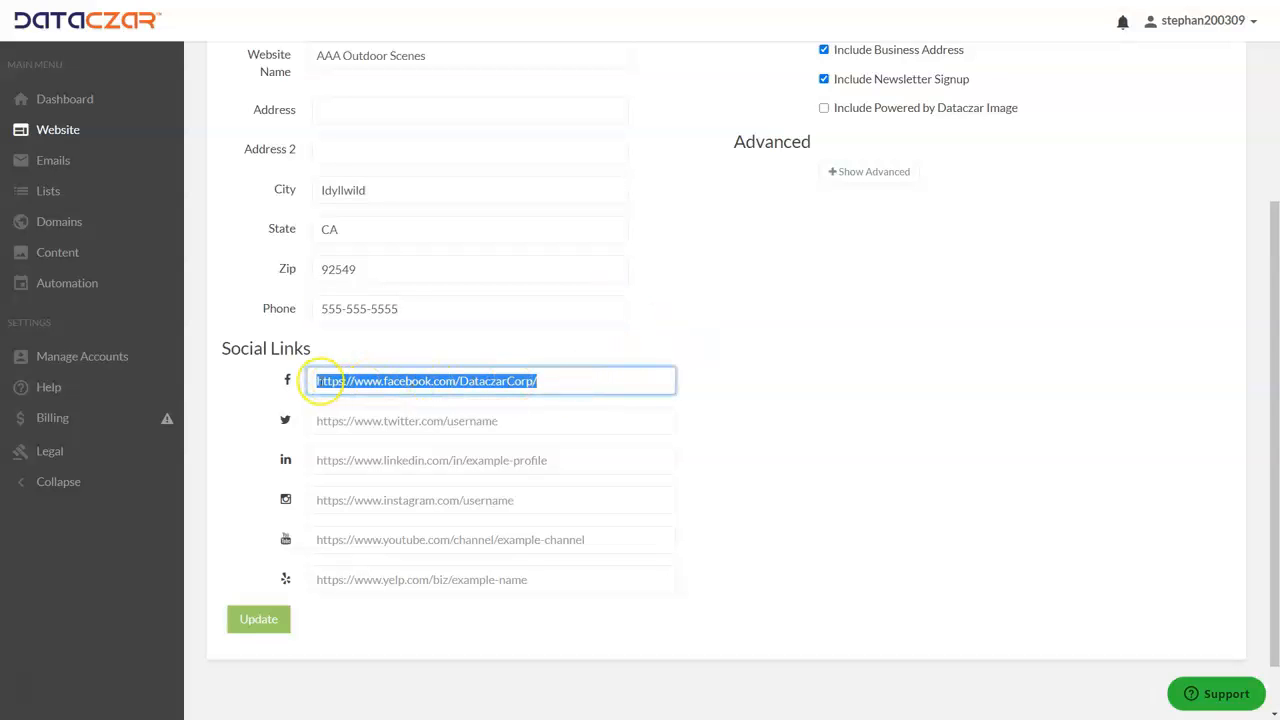
click(786, 371)
scroll(760, 346, up, 3)
scroll(765, 351, down, 2)
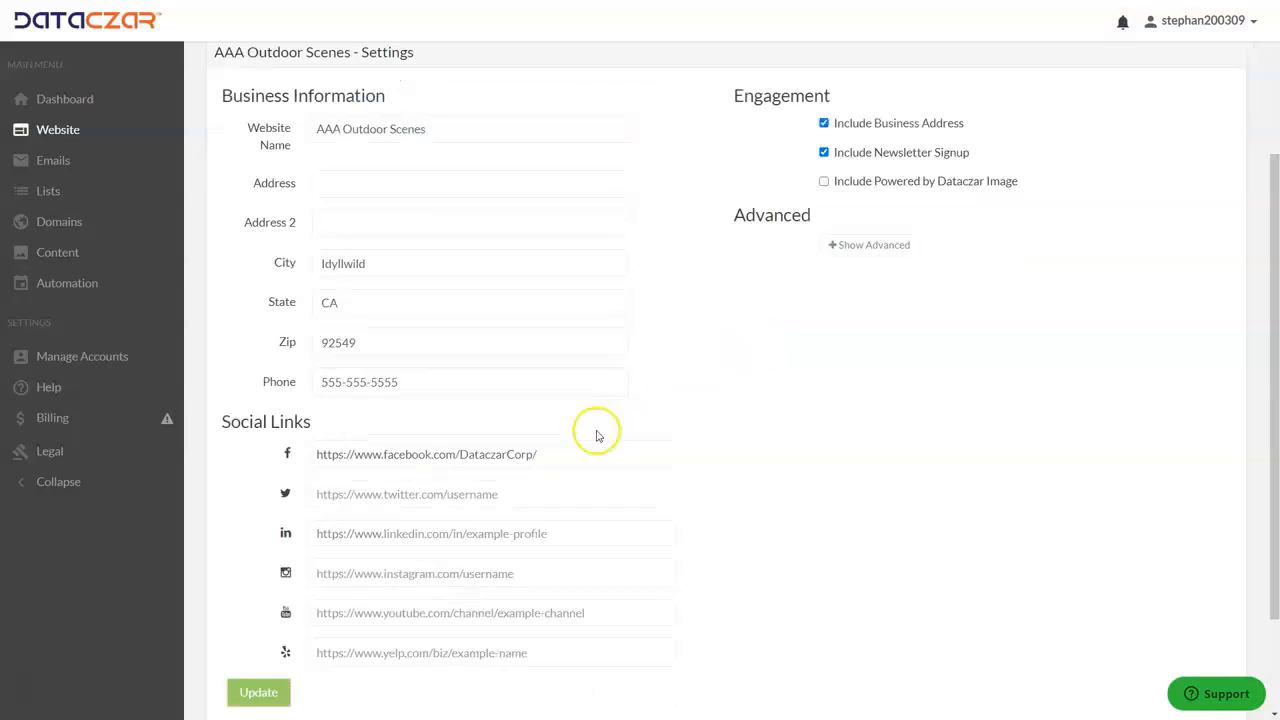
scroll(510, 440, up, 2)
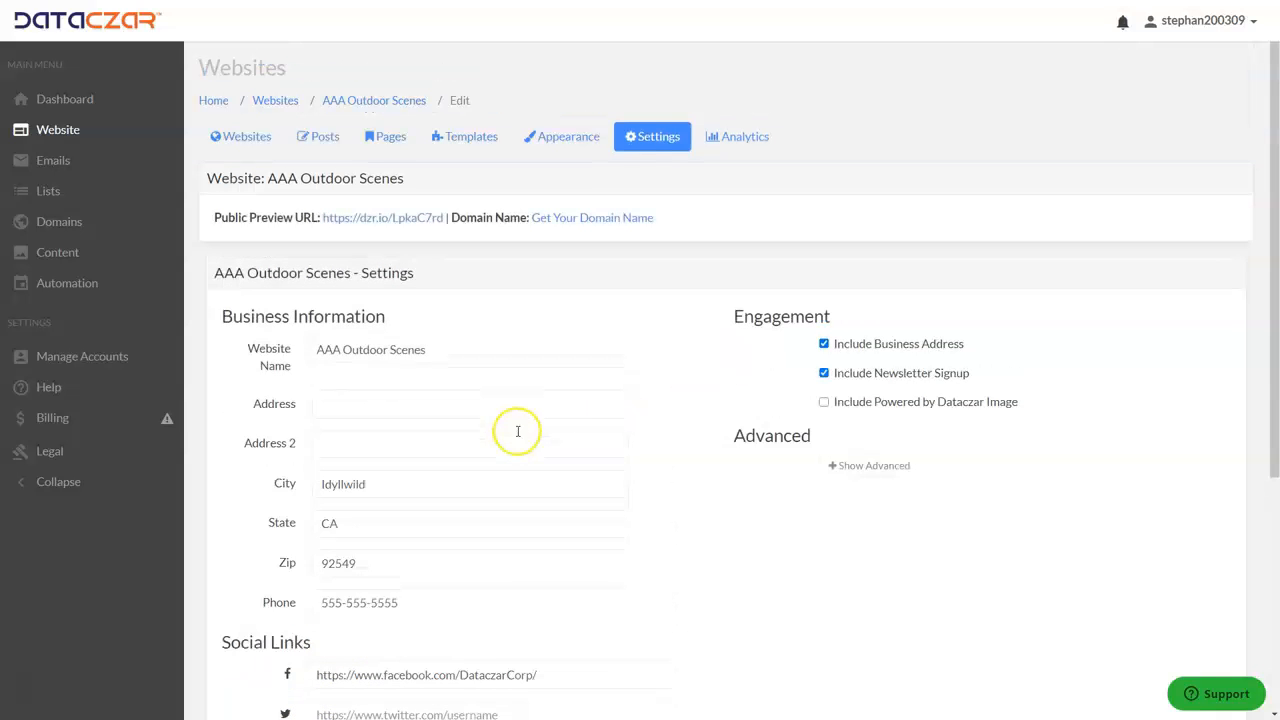
- Set the website's appearance template to Cosmo and save the update
click(571, 137)
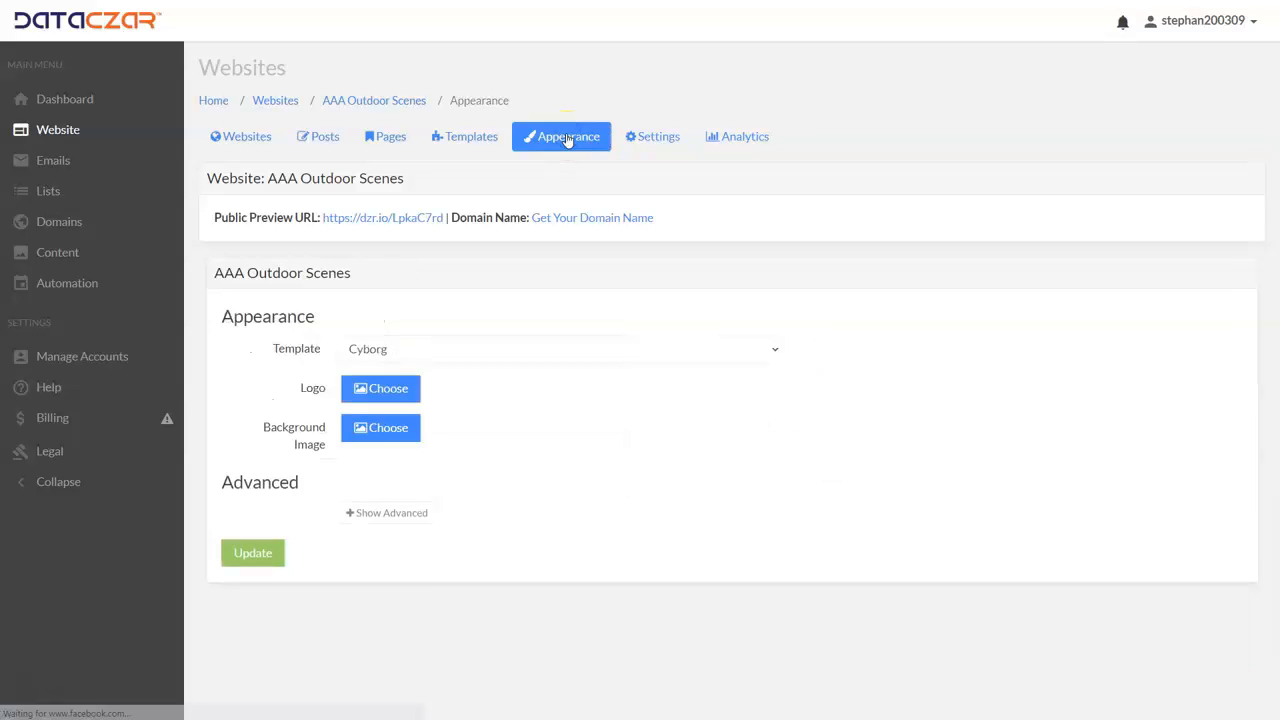
click(388, 430)
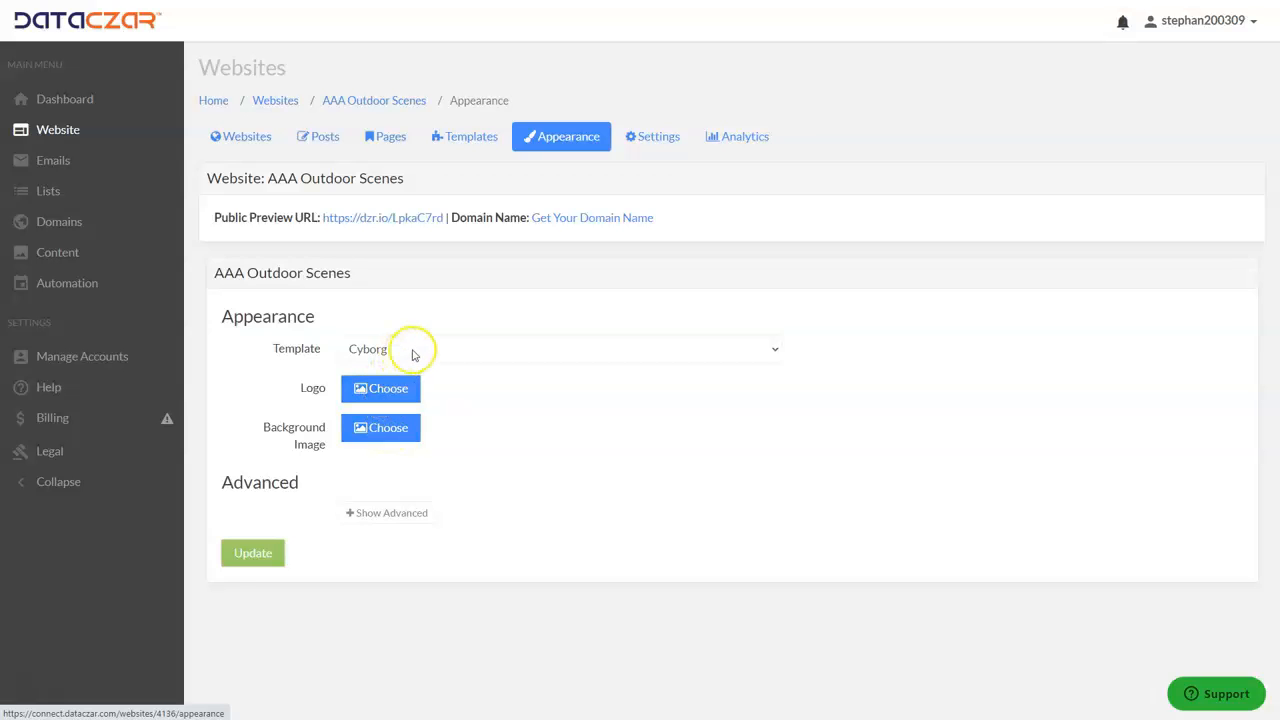
click(490, 352)
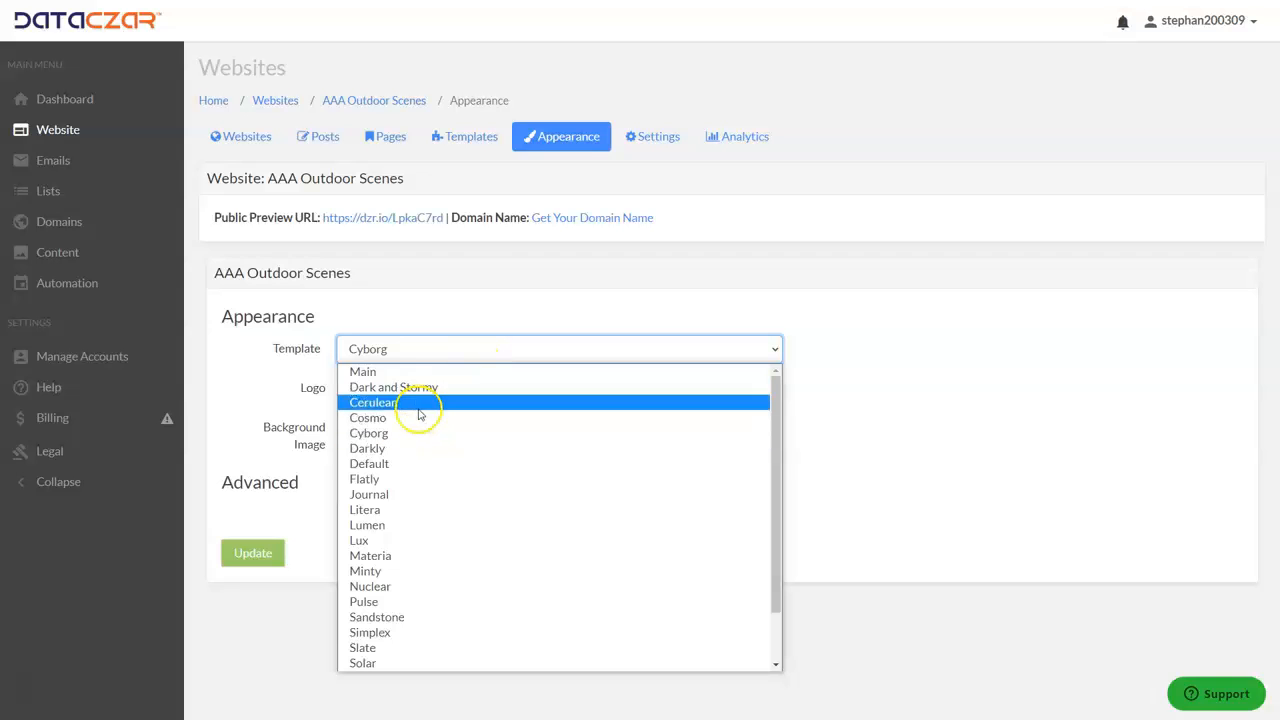
click(404, 373)
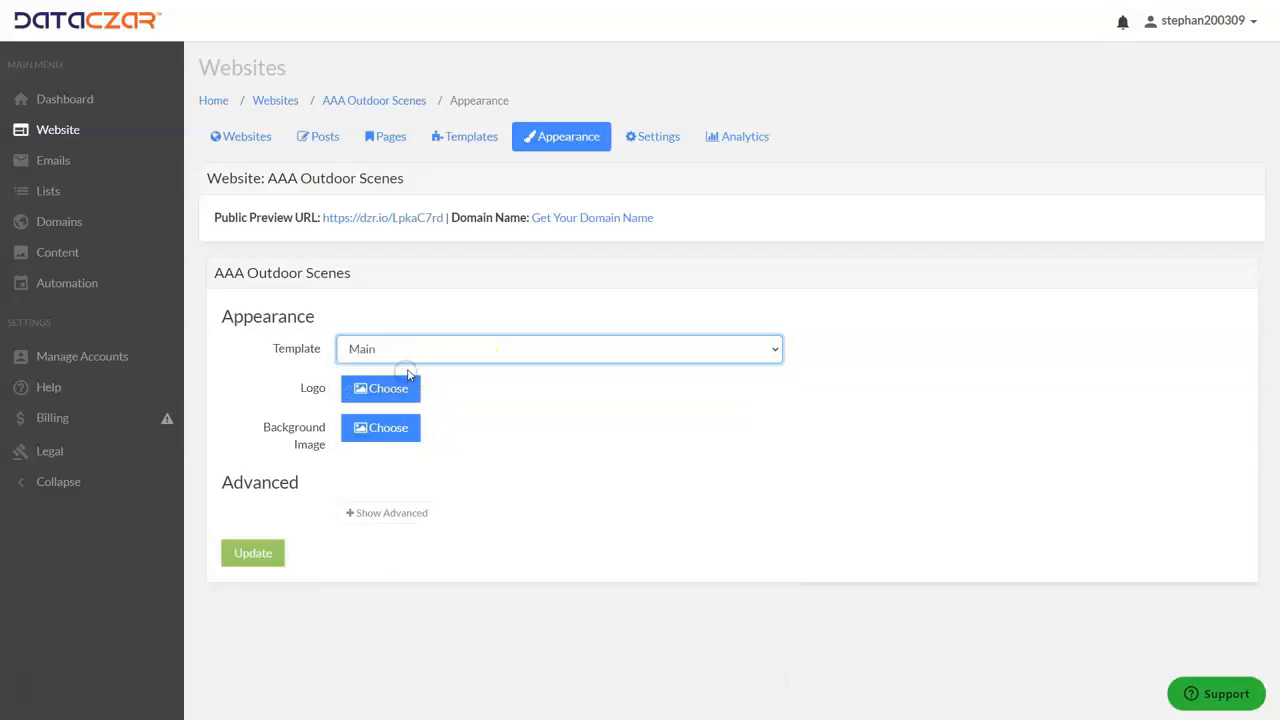
click(475, 352)
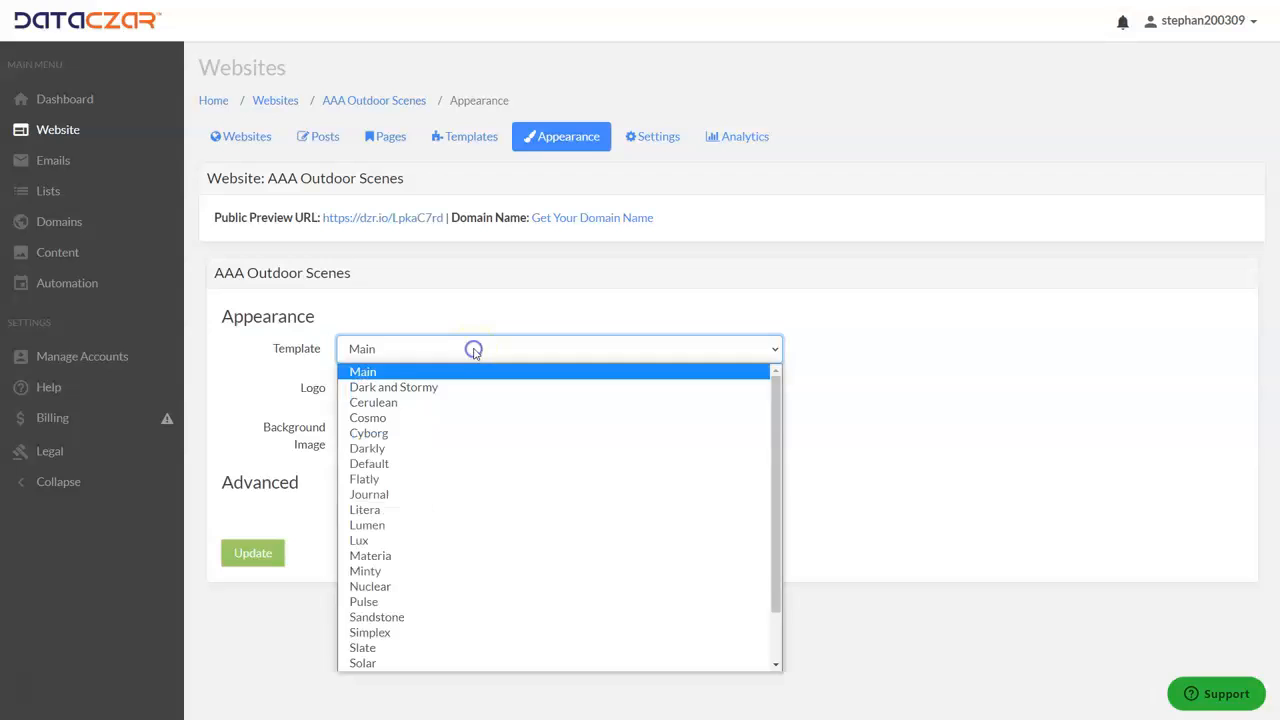
click(380, 417)
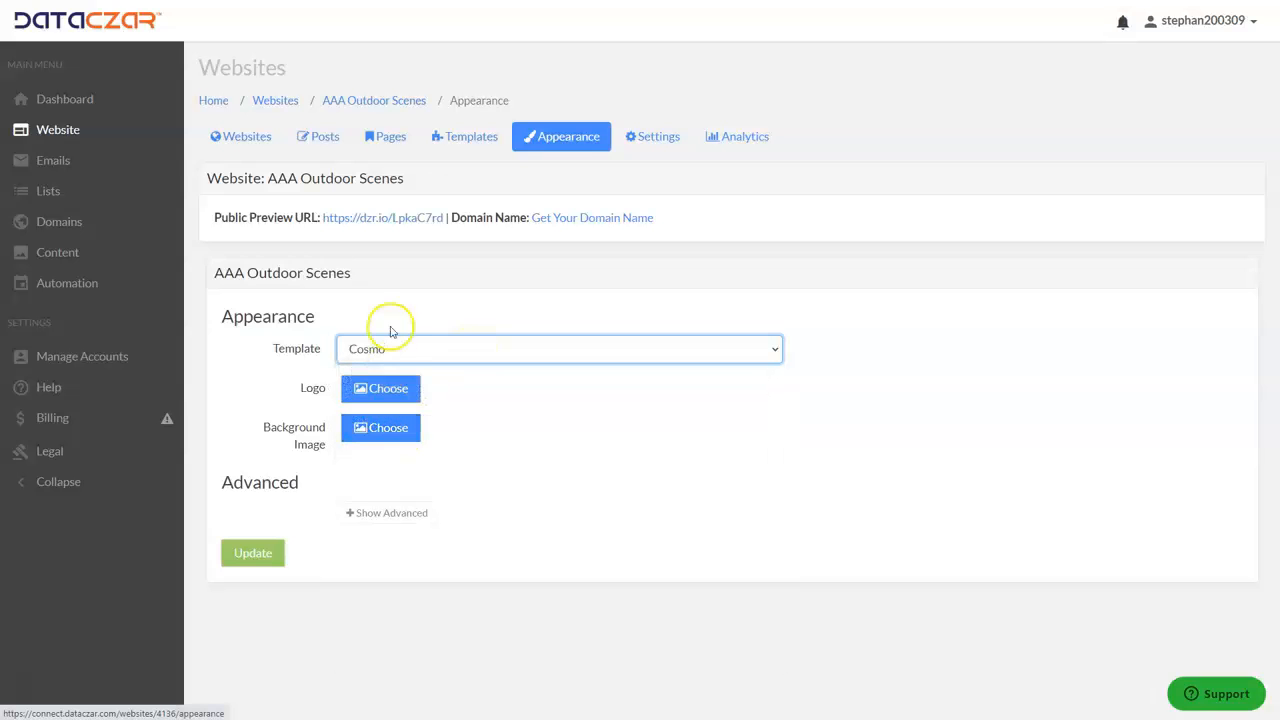
click(254, 560)
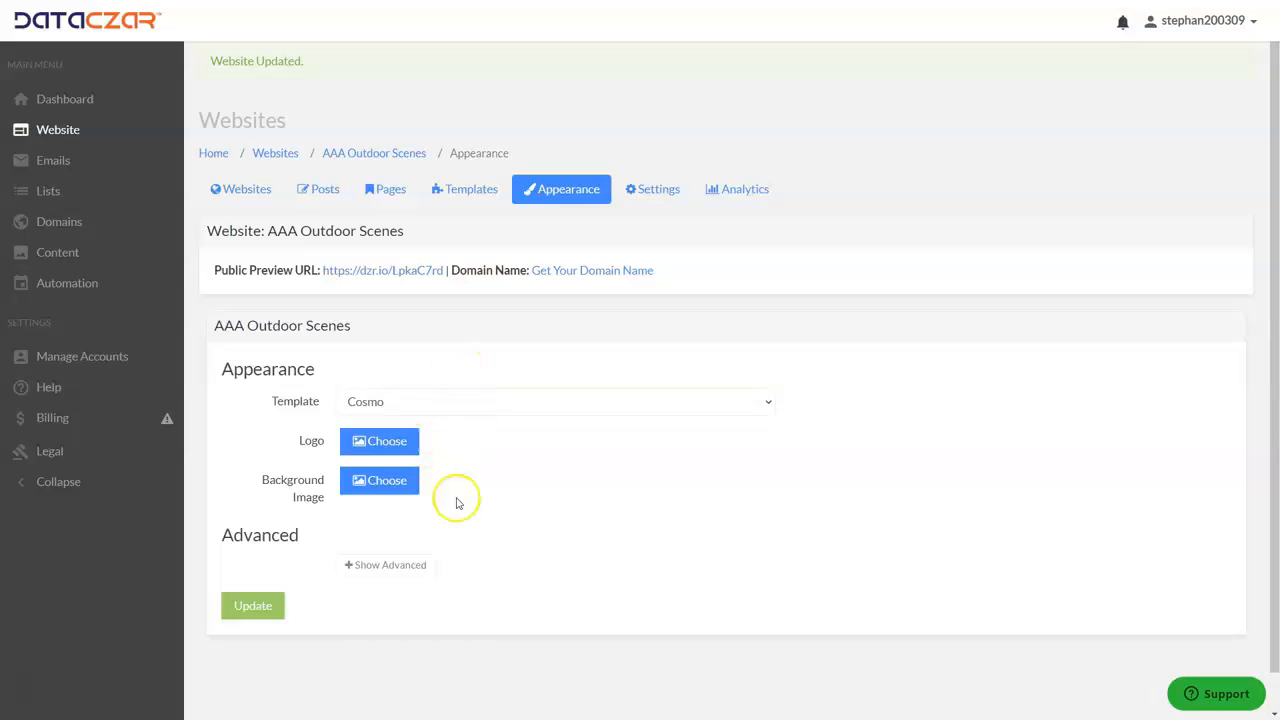
- Start a page from the About Us template and examine its menu placement, banner, text and three image columns without creating it
click(462, 192)
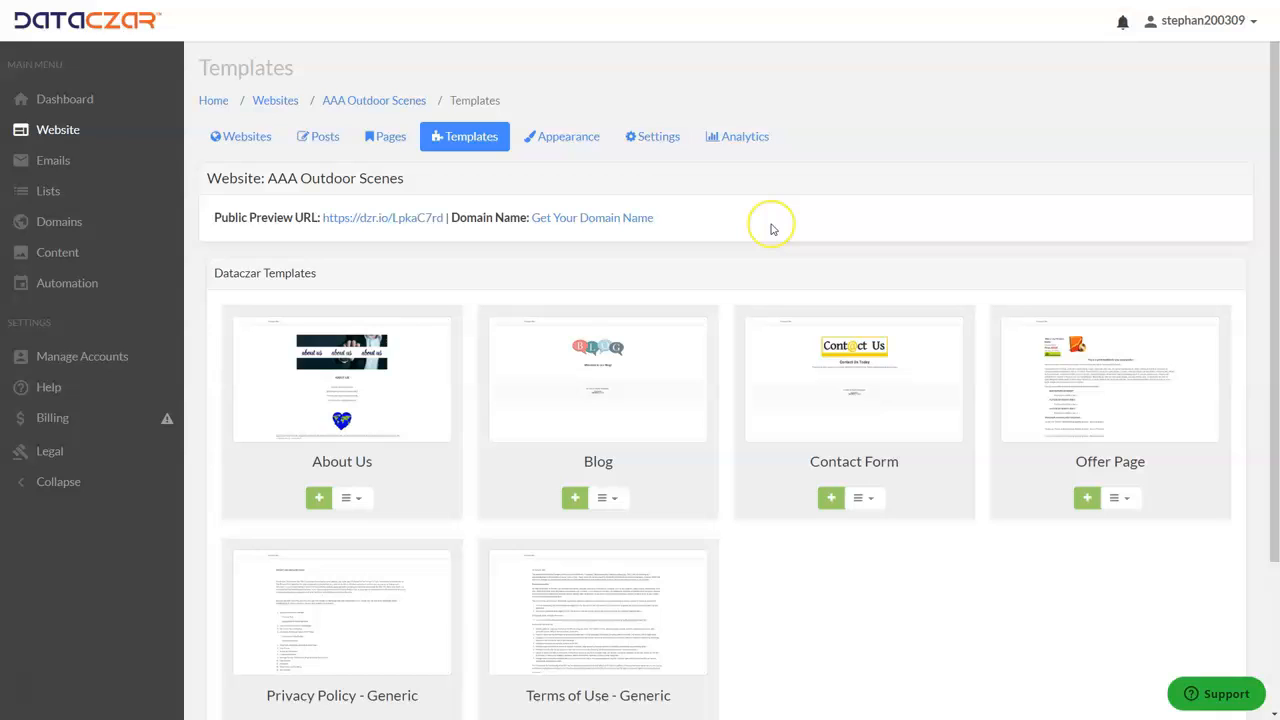
click(320, 499)
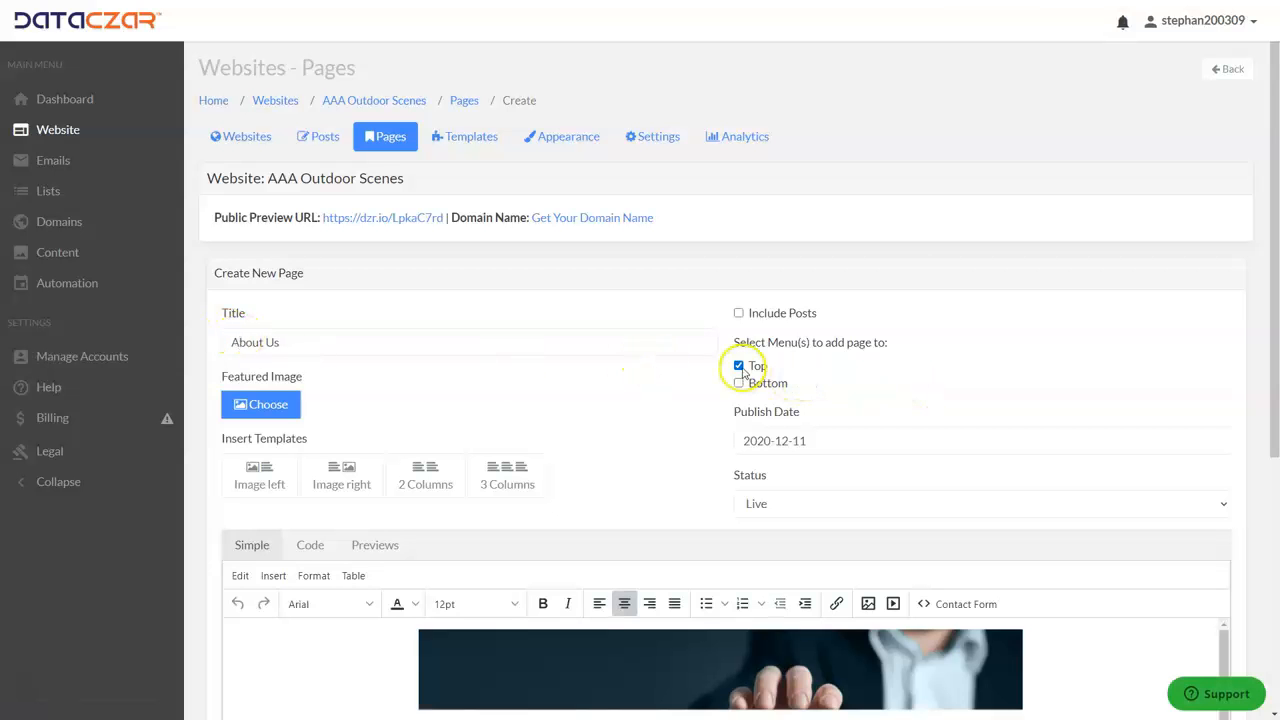
scroll(651, 351, down, 3)
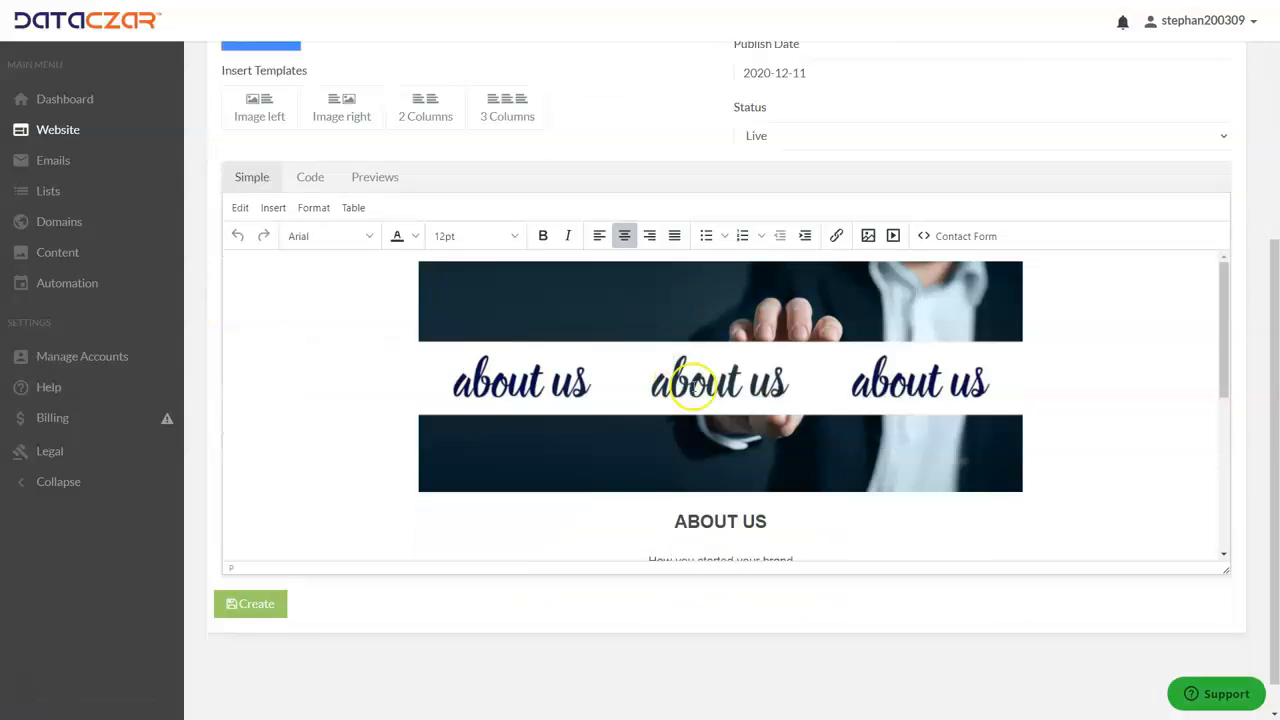
scroll(692, 385, down, 3)
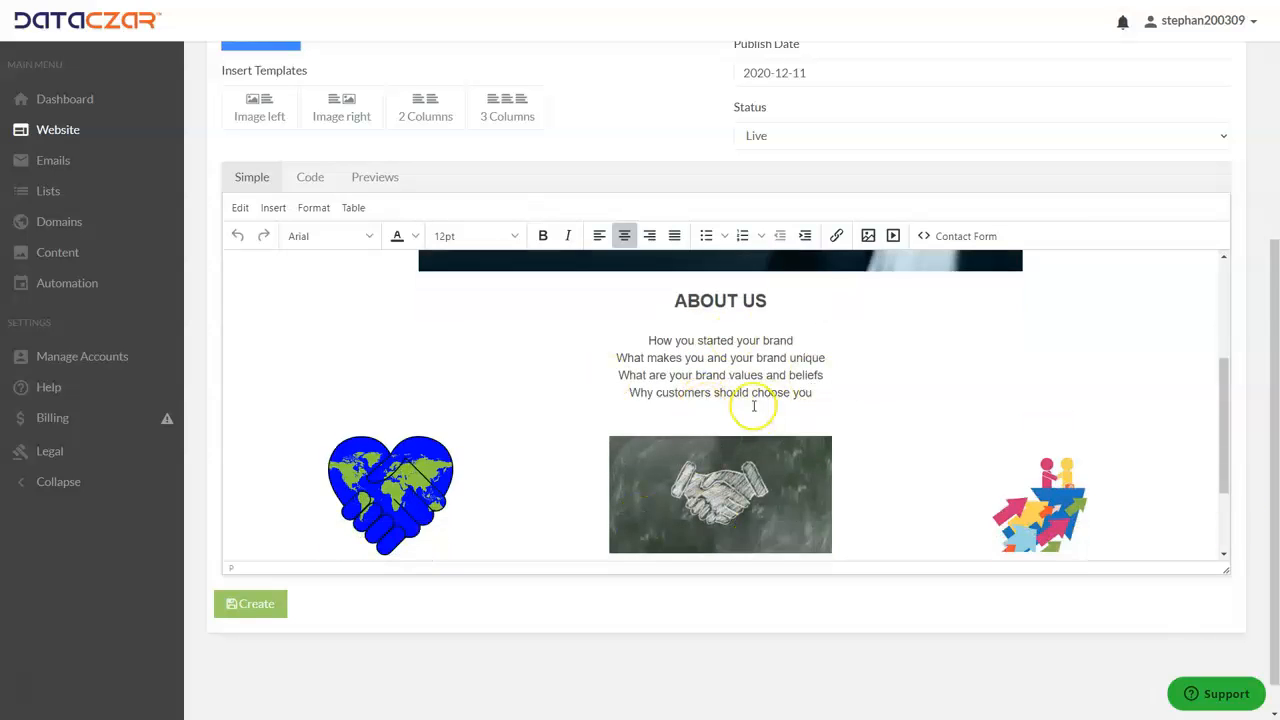
scroll(758, 420, down, 2)
click(398, 366)
click(696, 364)
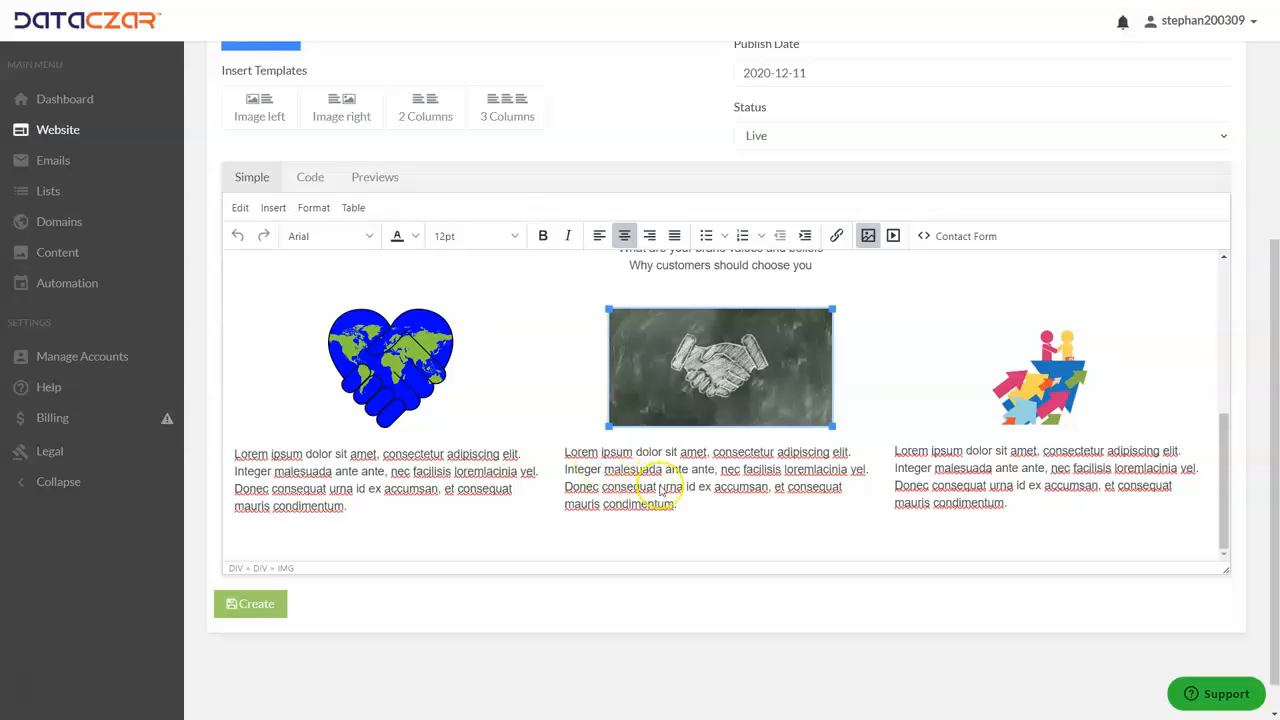
drag(686, 506, 609, 469)
click(609, 466)
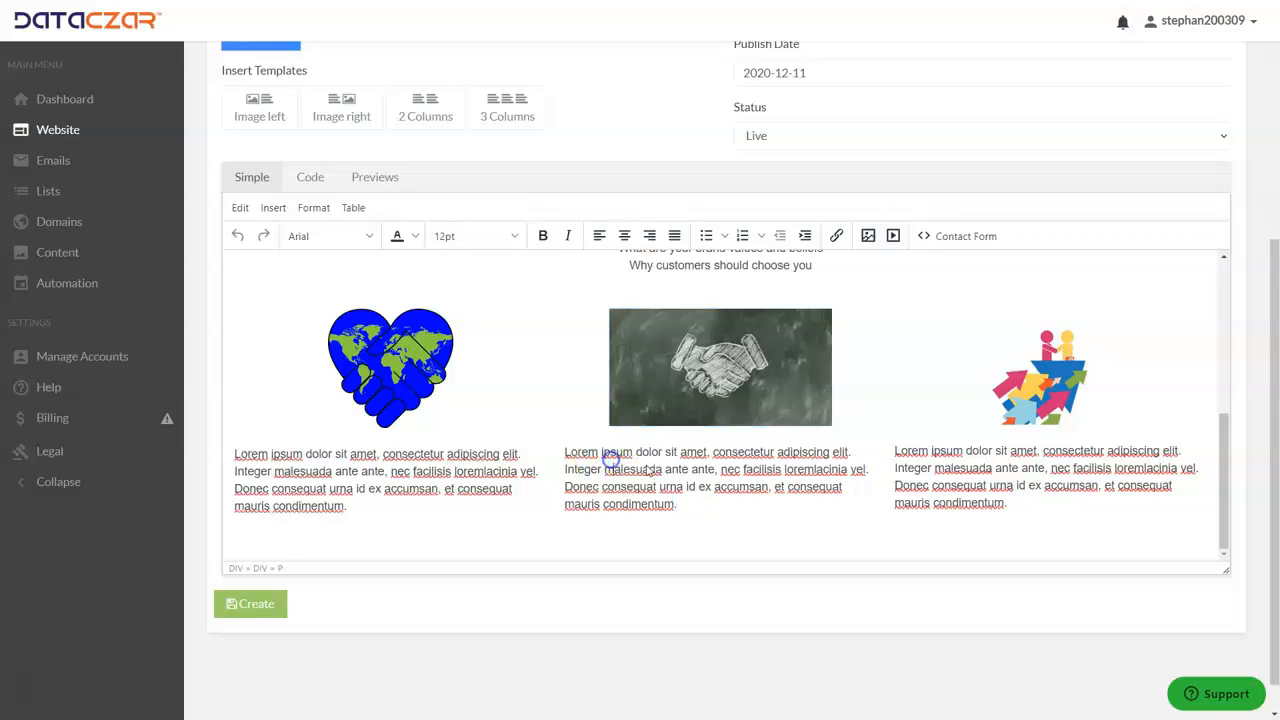
scroll(606, 397, up, 5)
scroll(602, 382, up, 4)
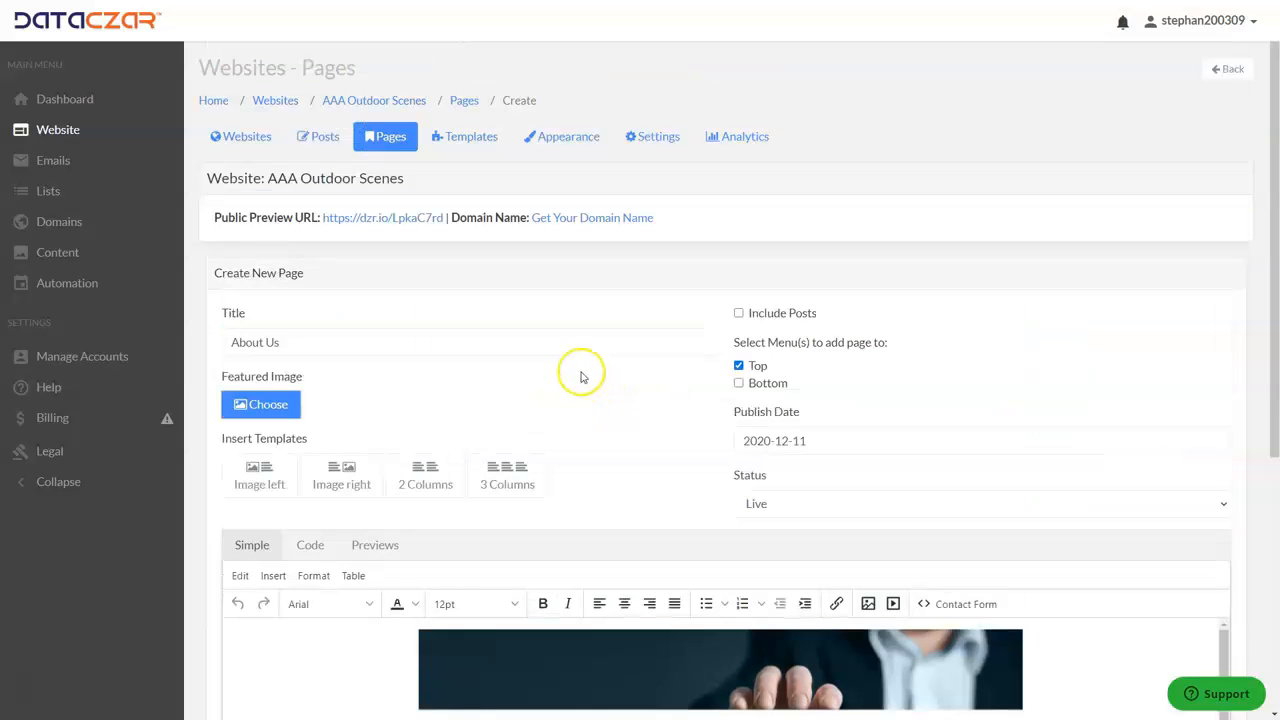
scroll(580, 371, down, 4)
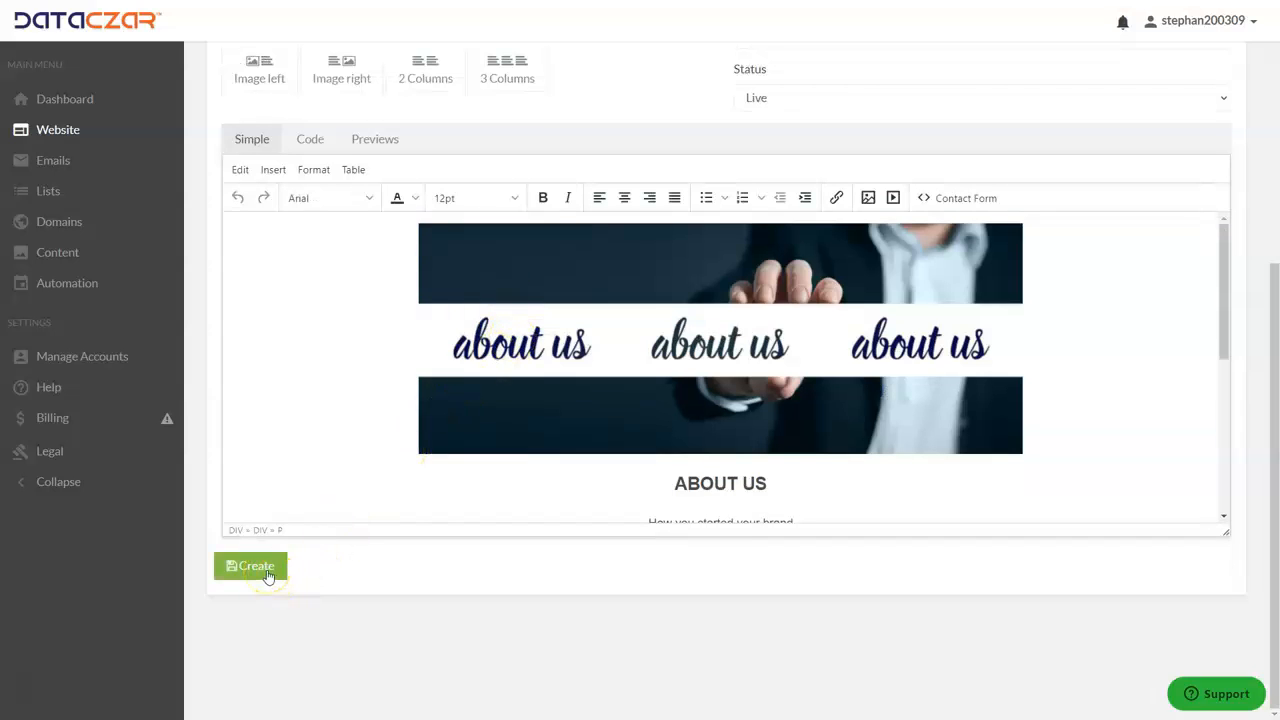
scroll(400, 423, up, 5)
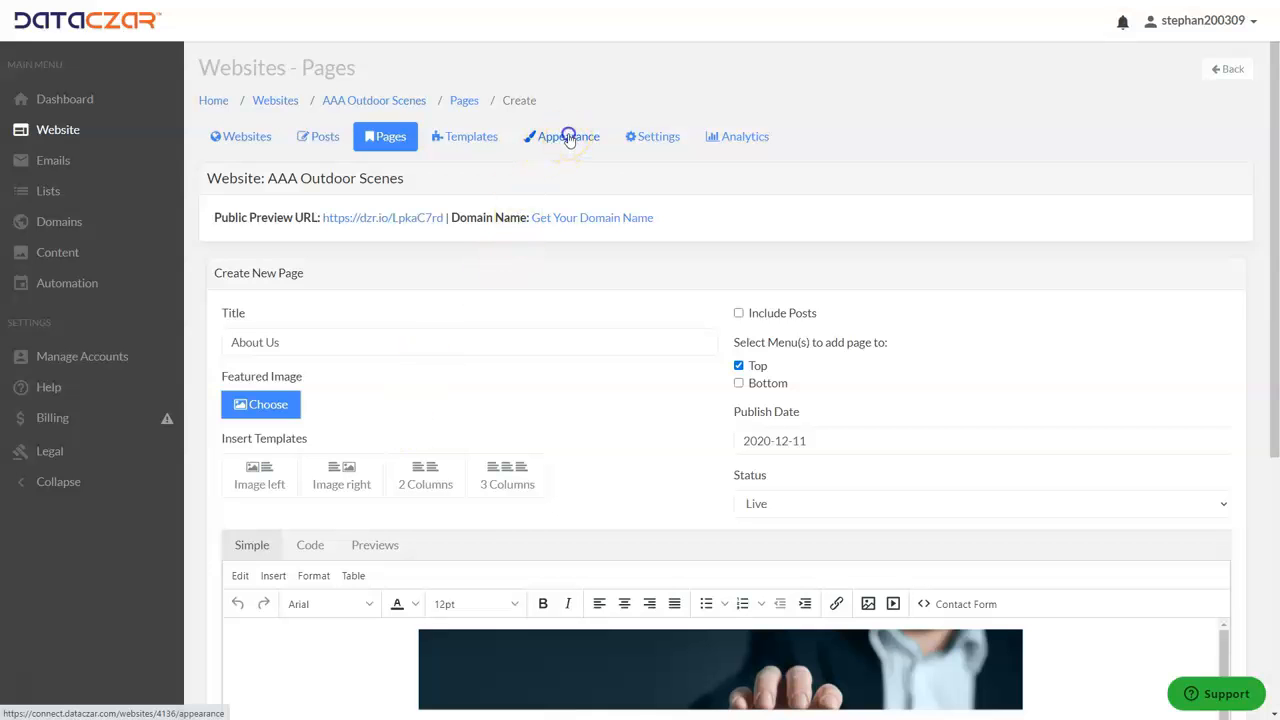
click(470, 136)
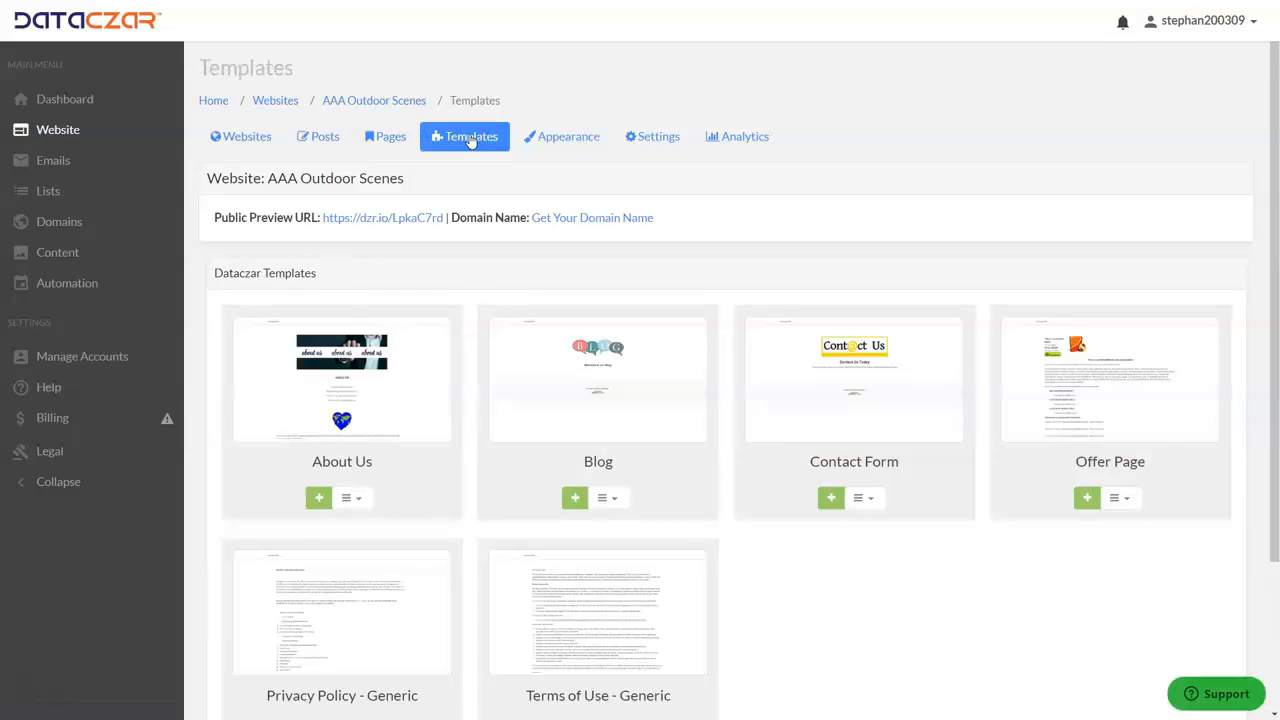
- Open the website's Home page for editing and try the Include Posts option, leaving it turned off
click(385, 140)
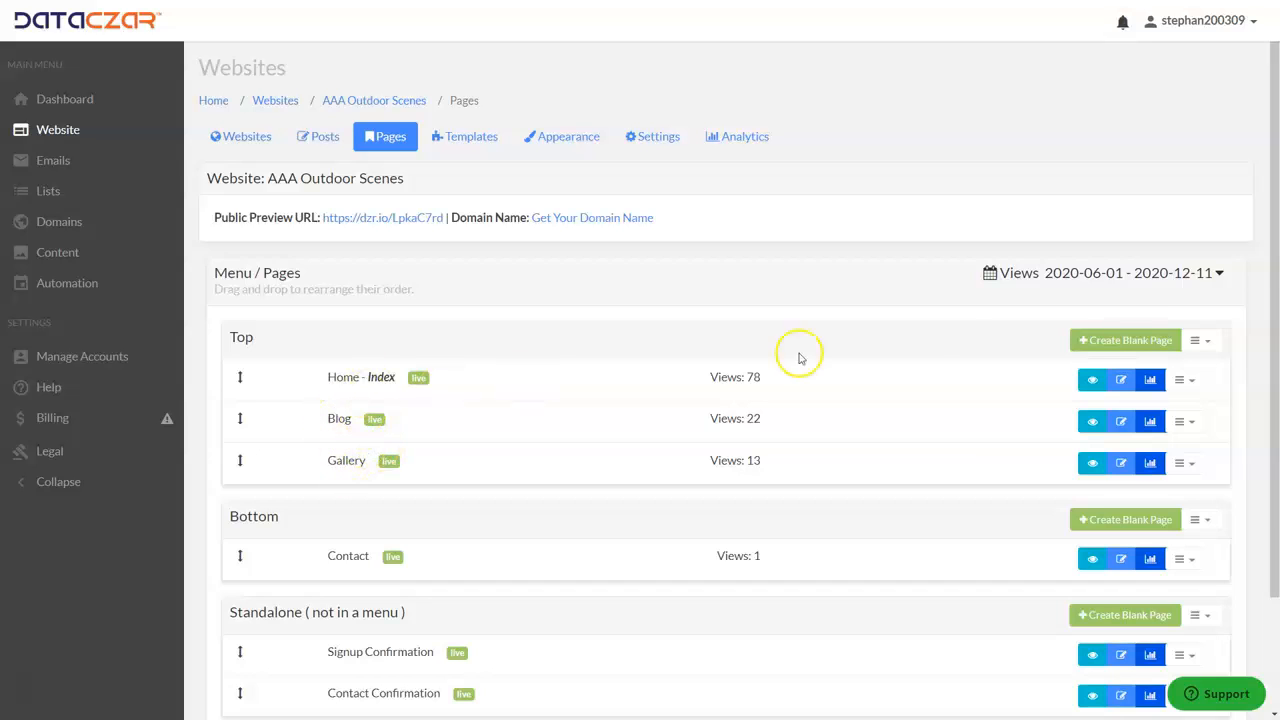
click(1122, 386)
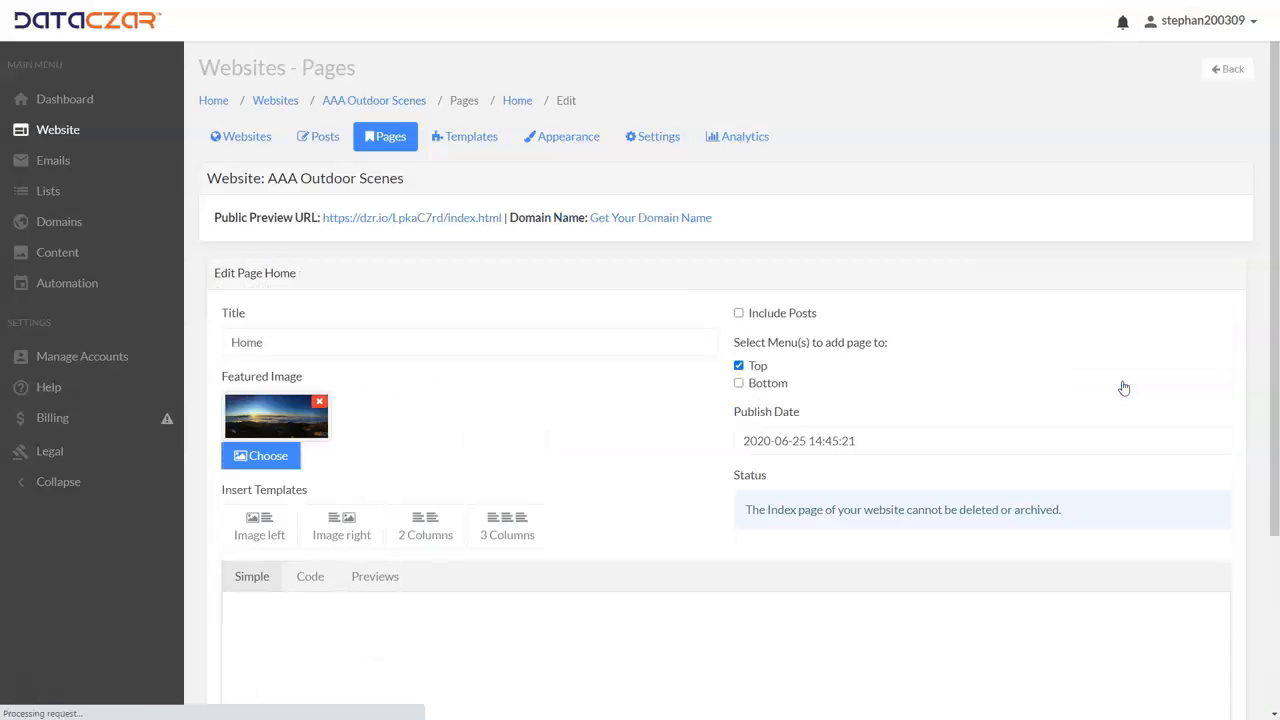
click(739, 314)
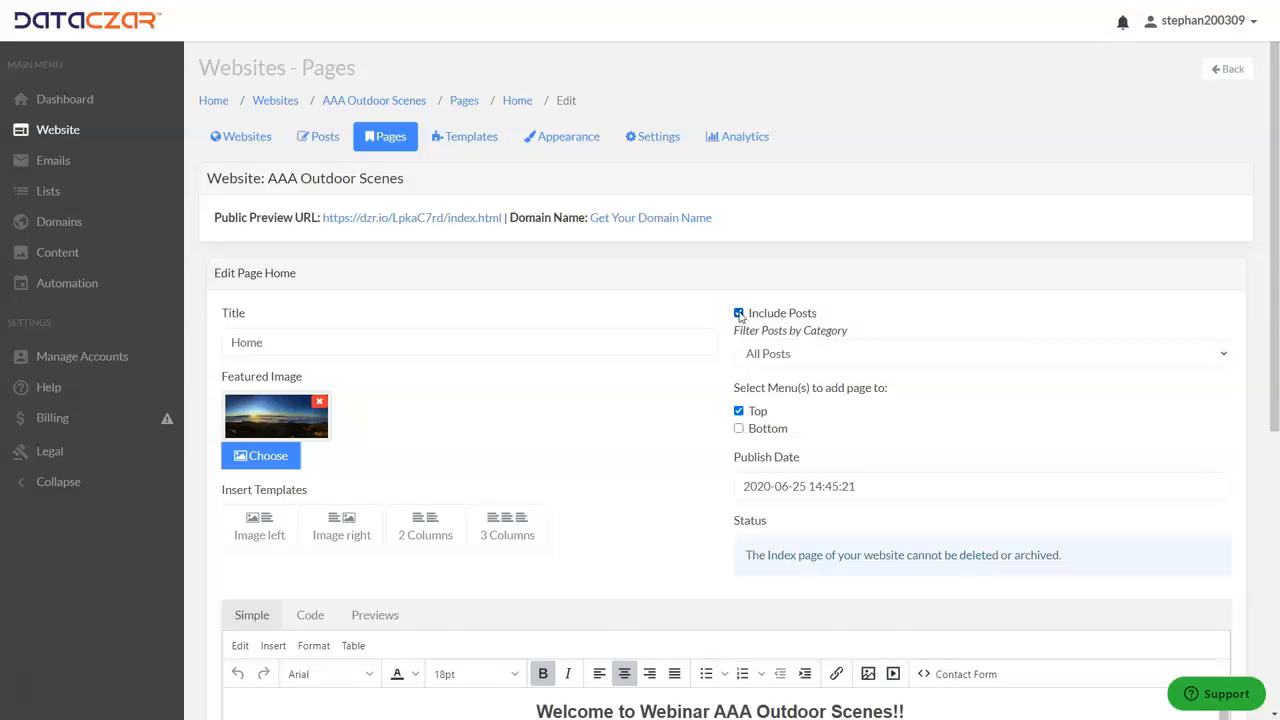
click(739, 314)
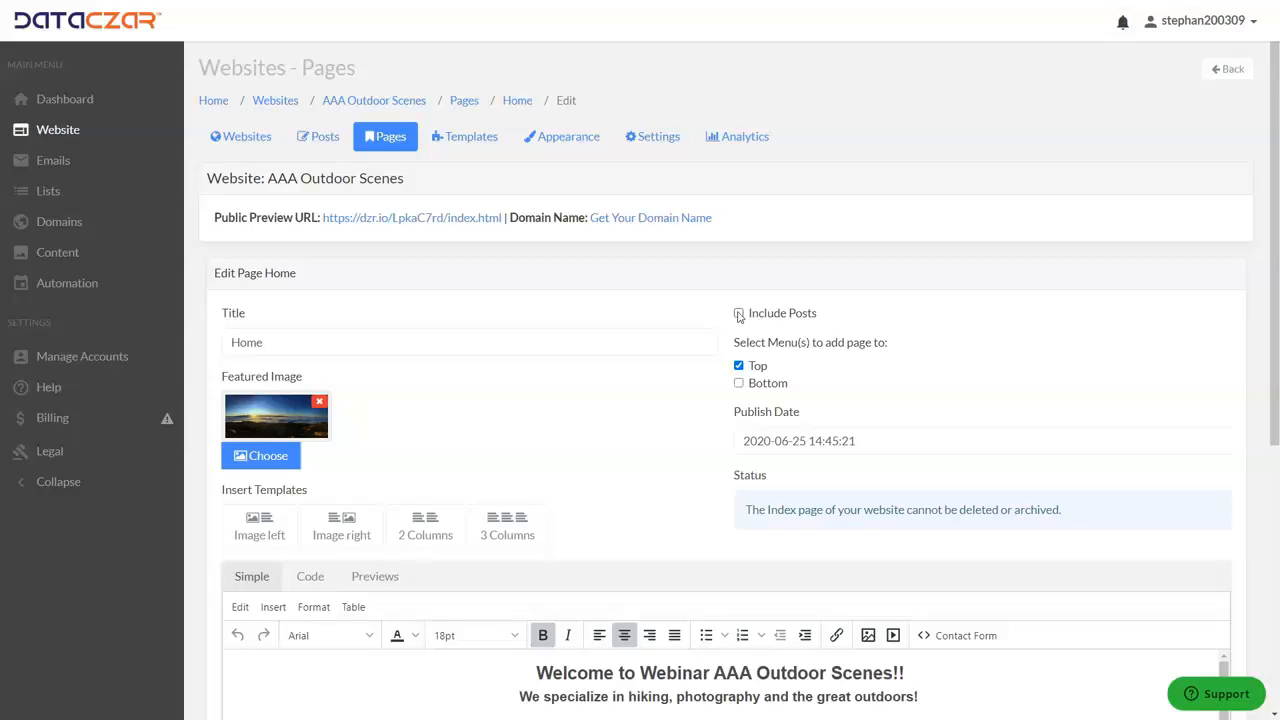
- Replace the tree photo in the Home page content with the stored bridge jump image
scroll(523, 326, down, 3)
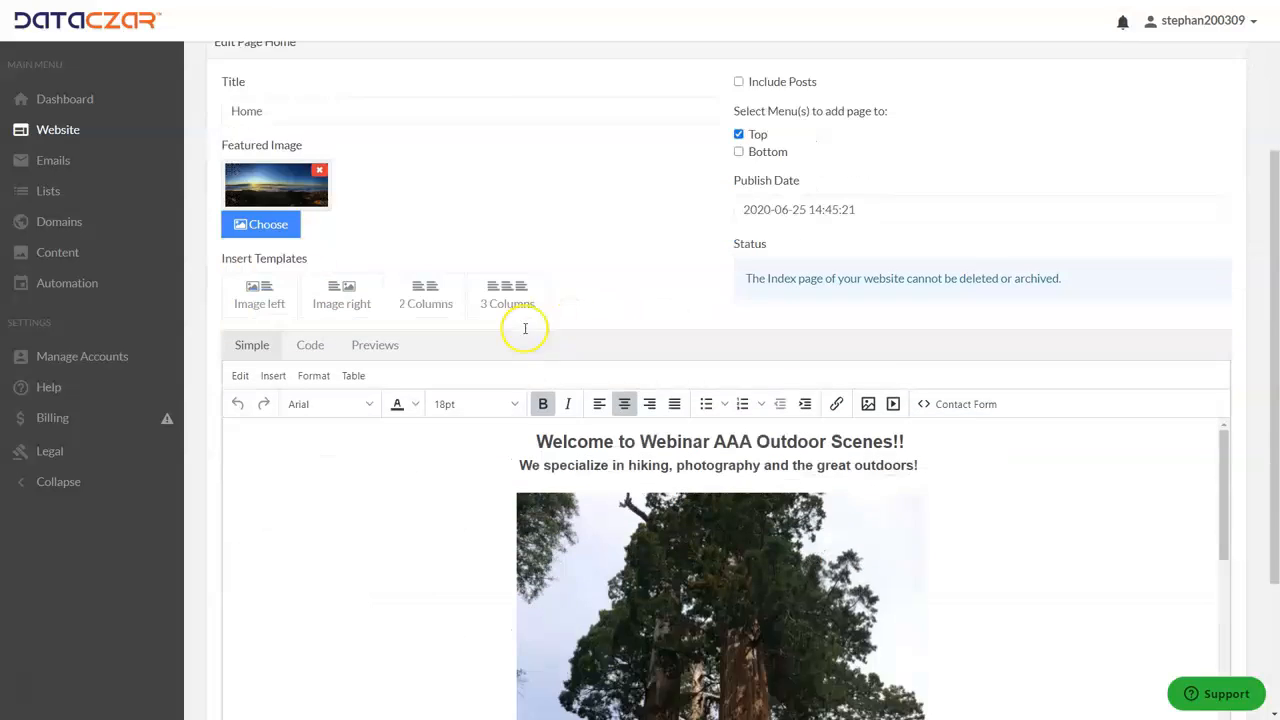
scroll(700, 371, down, 2)
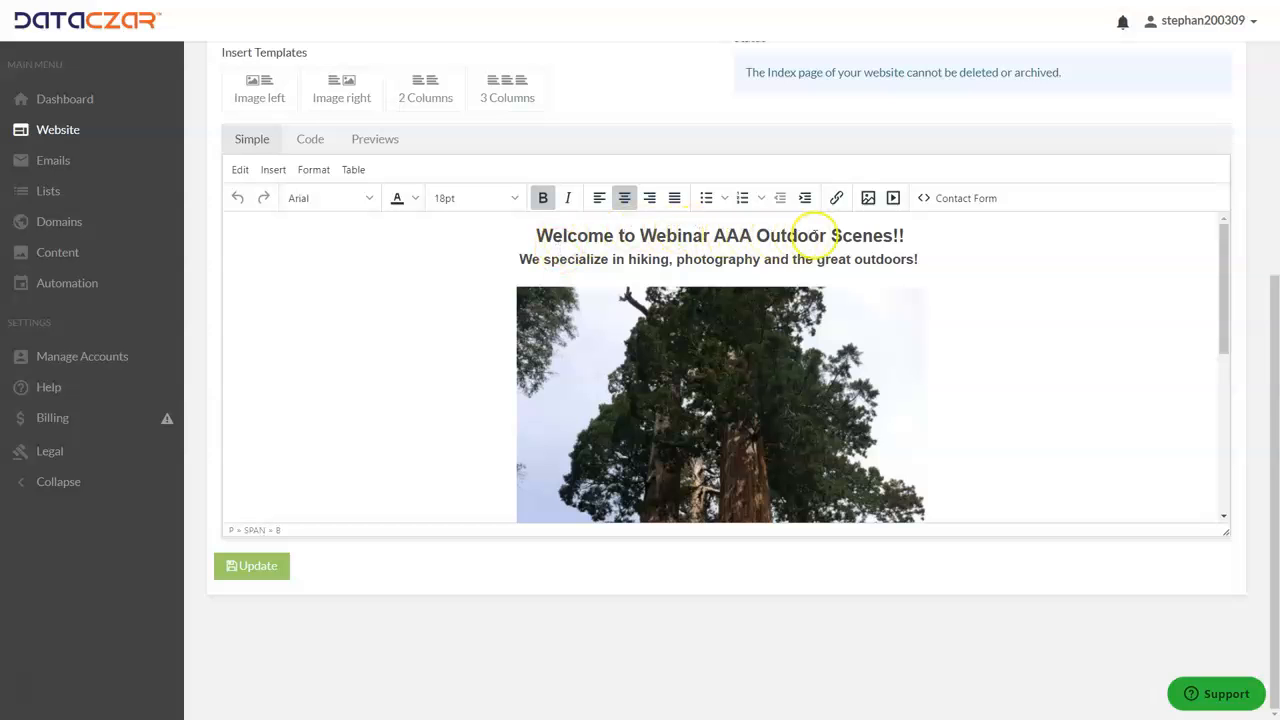
scroll(815, 360, down, 5)
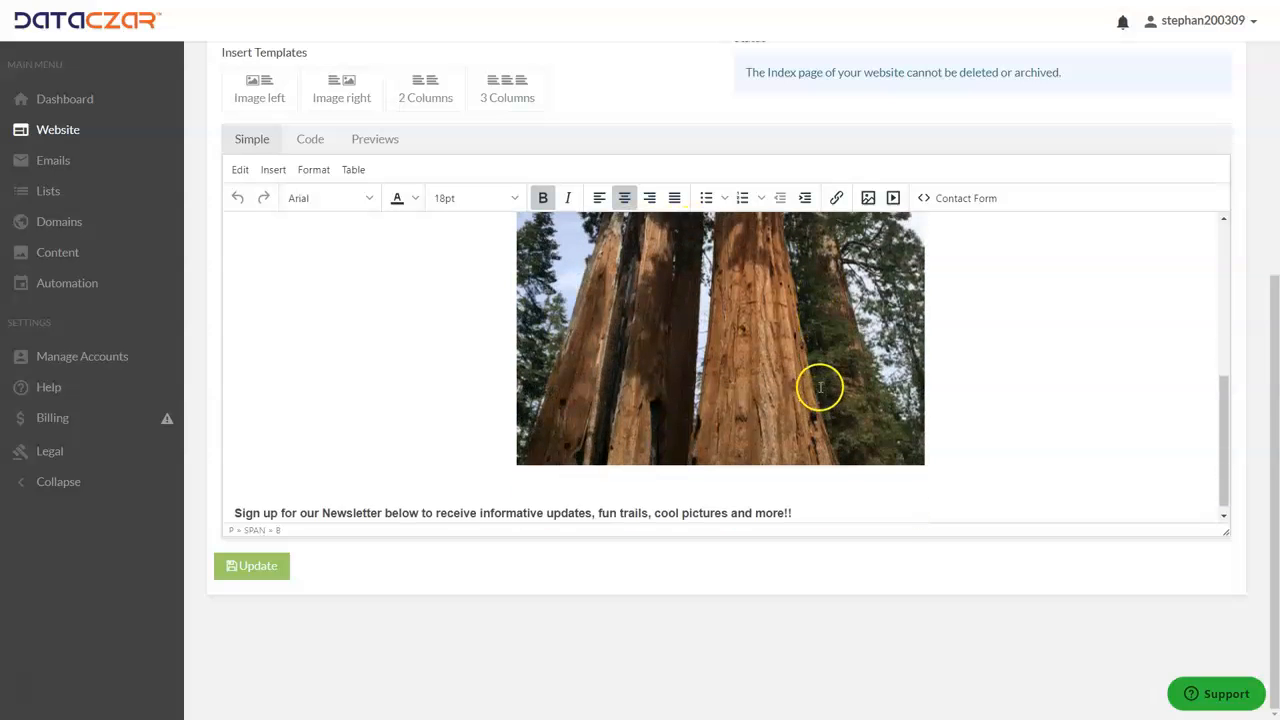
scroll(818, 387, up, 2)
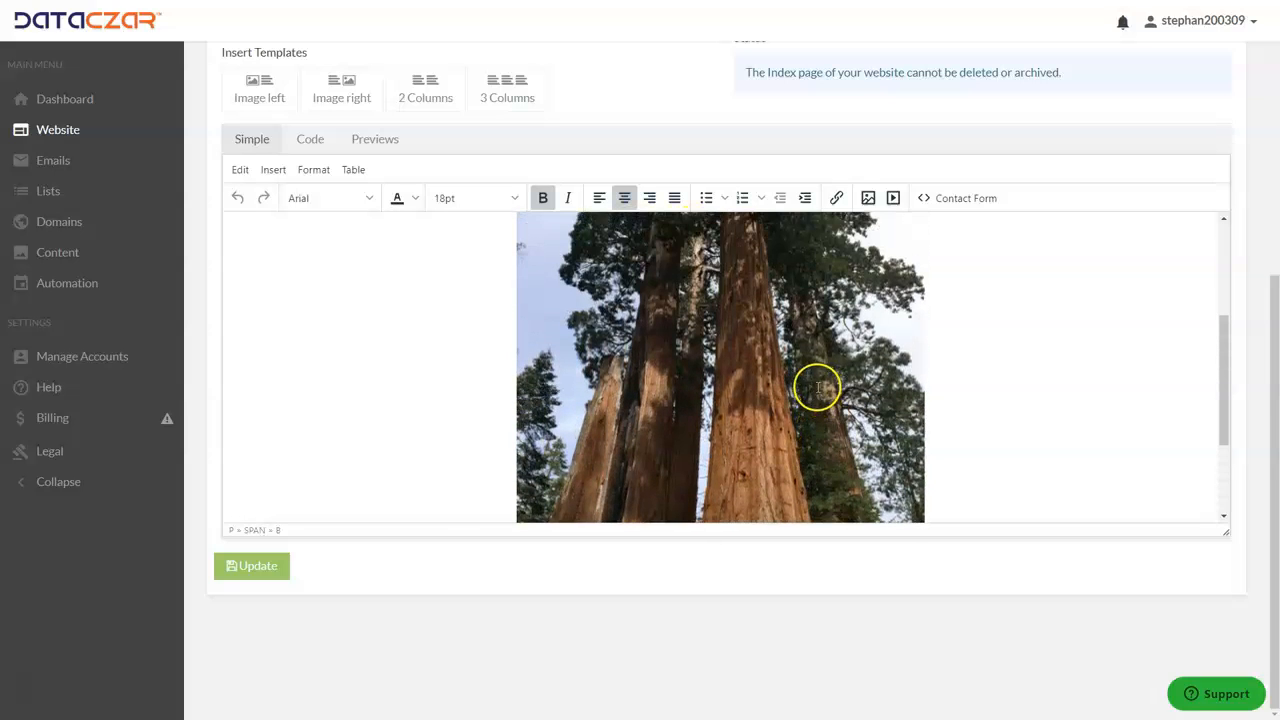
click(754, 356)
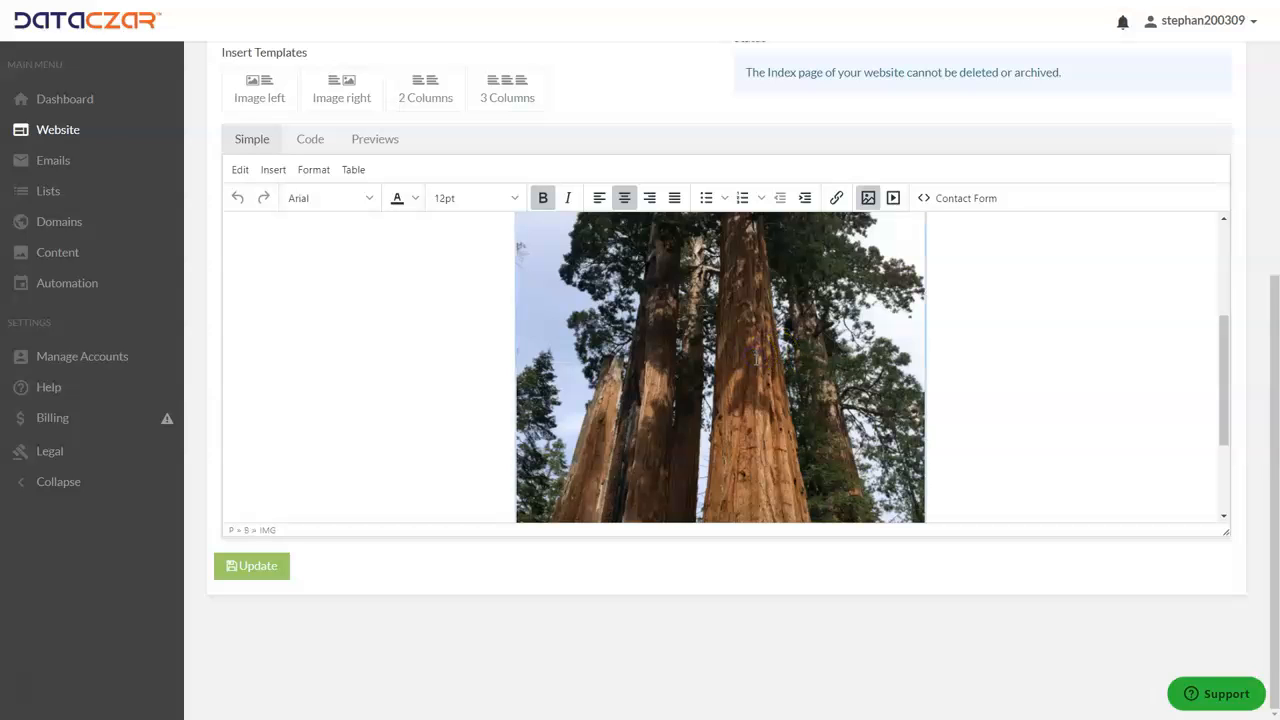
scroll(990, 338, up, 3)
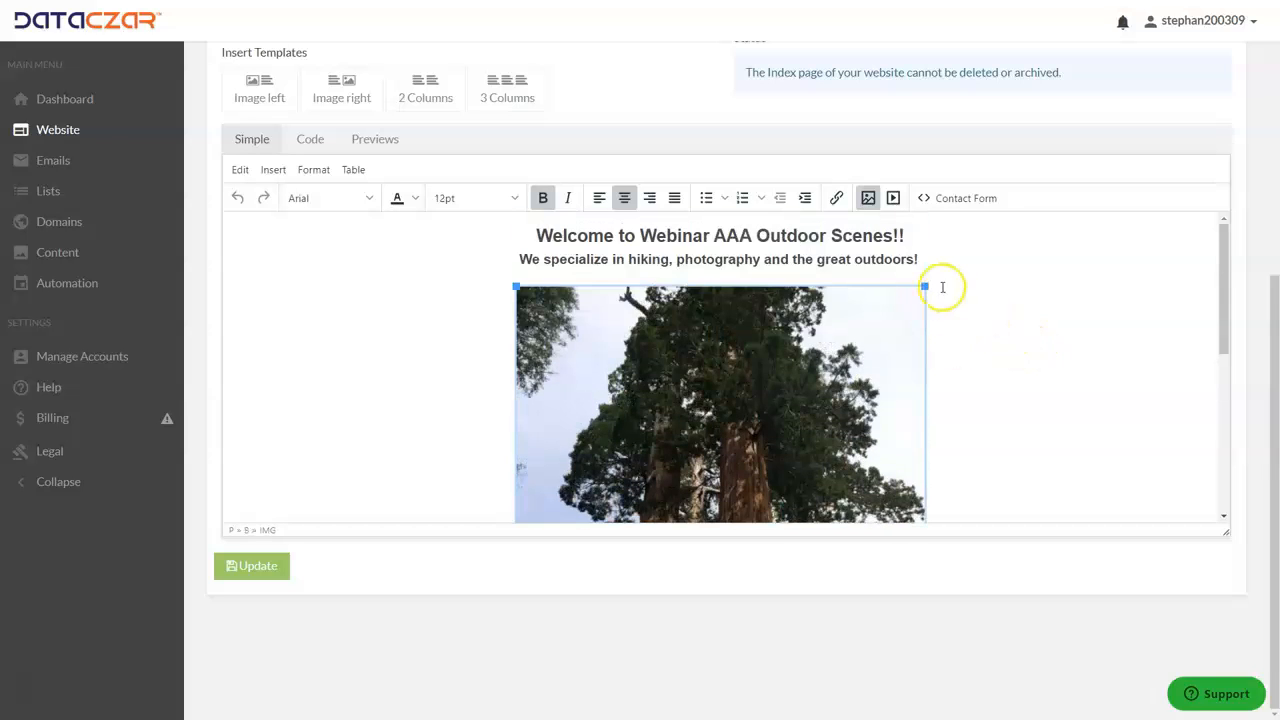
click(868, 198)
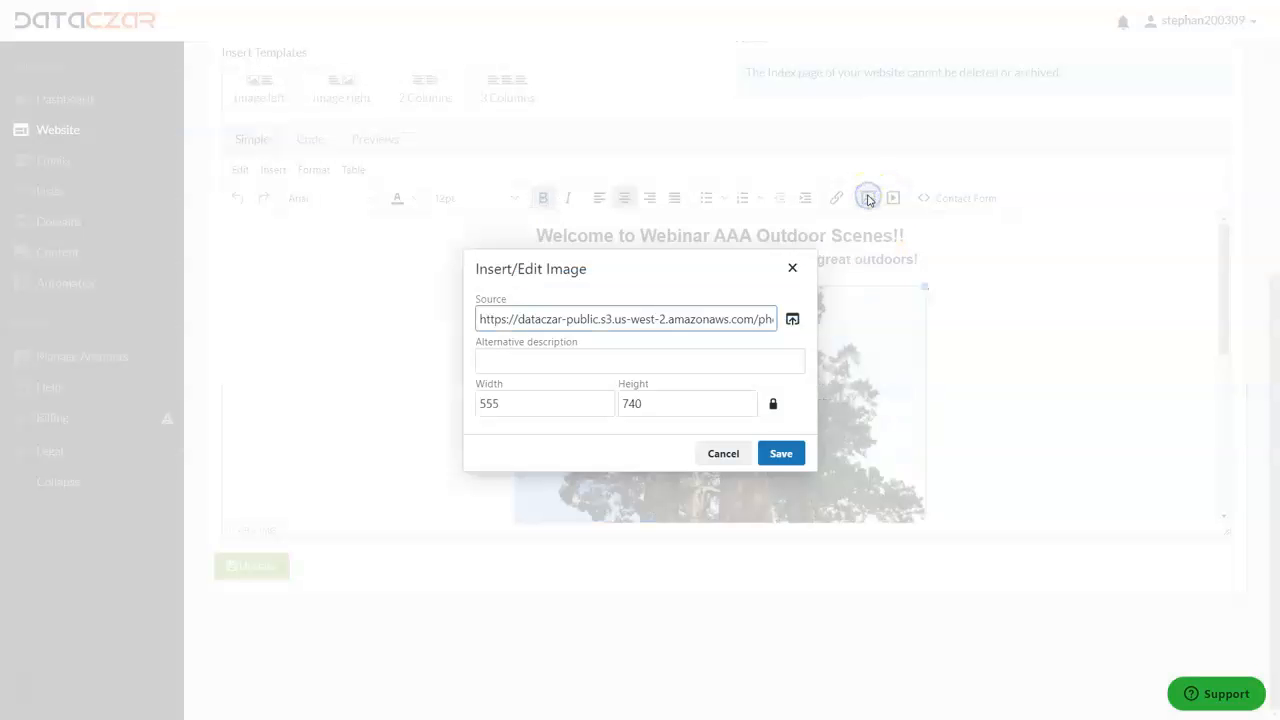
click(793, 319)
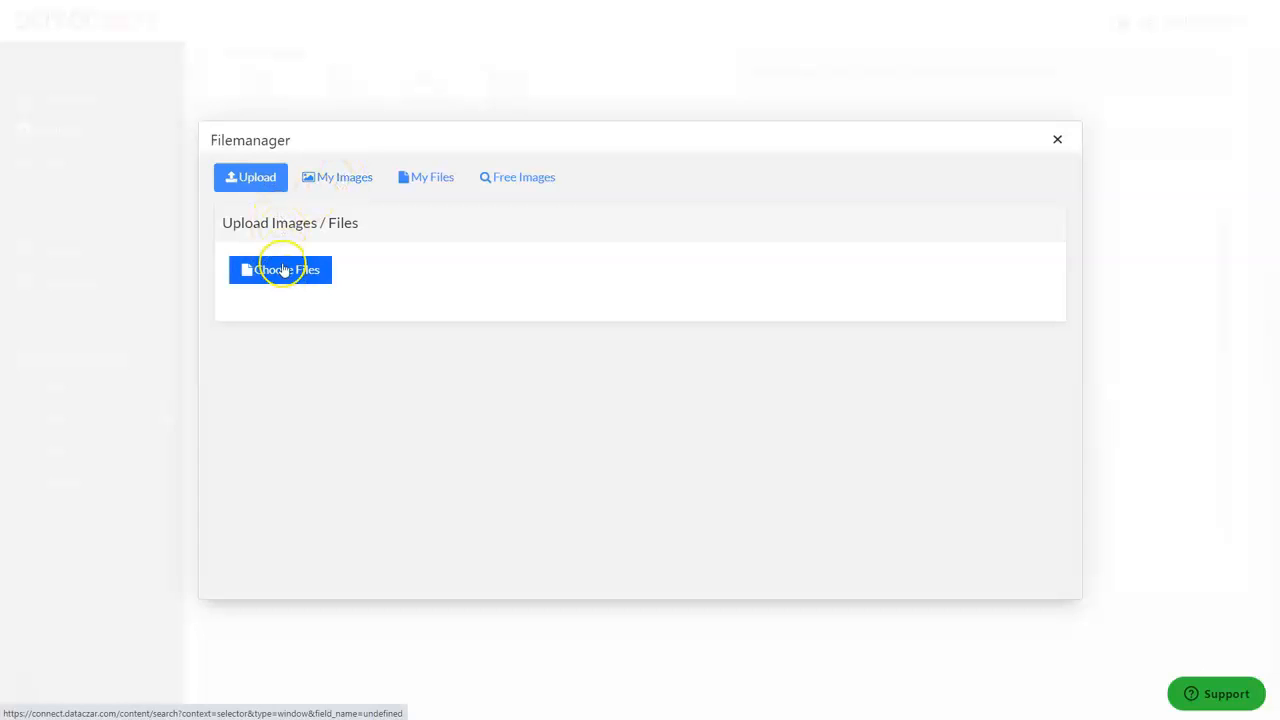
click(355, 178)
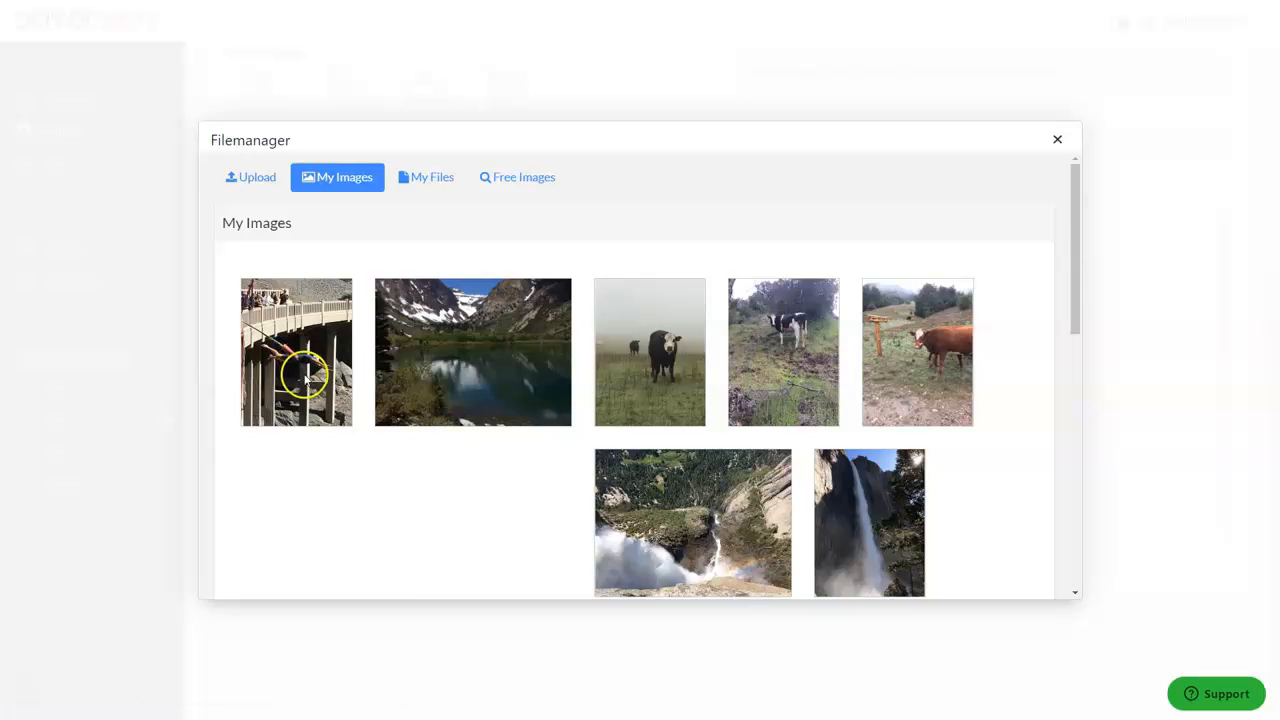
mouse_move(306, 368)
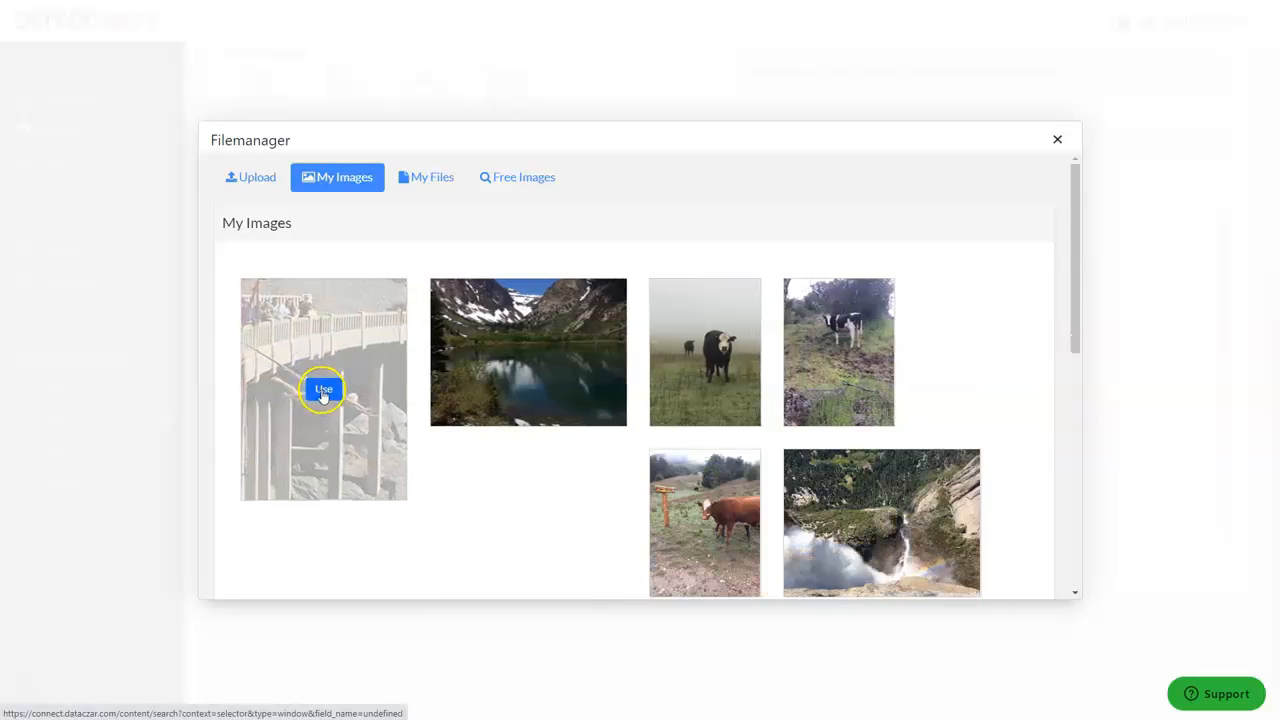
click(323, 391)
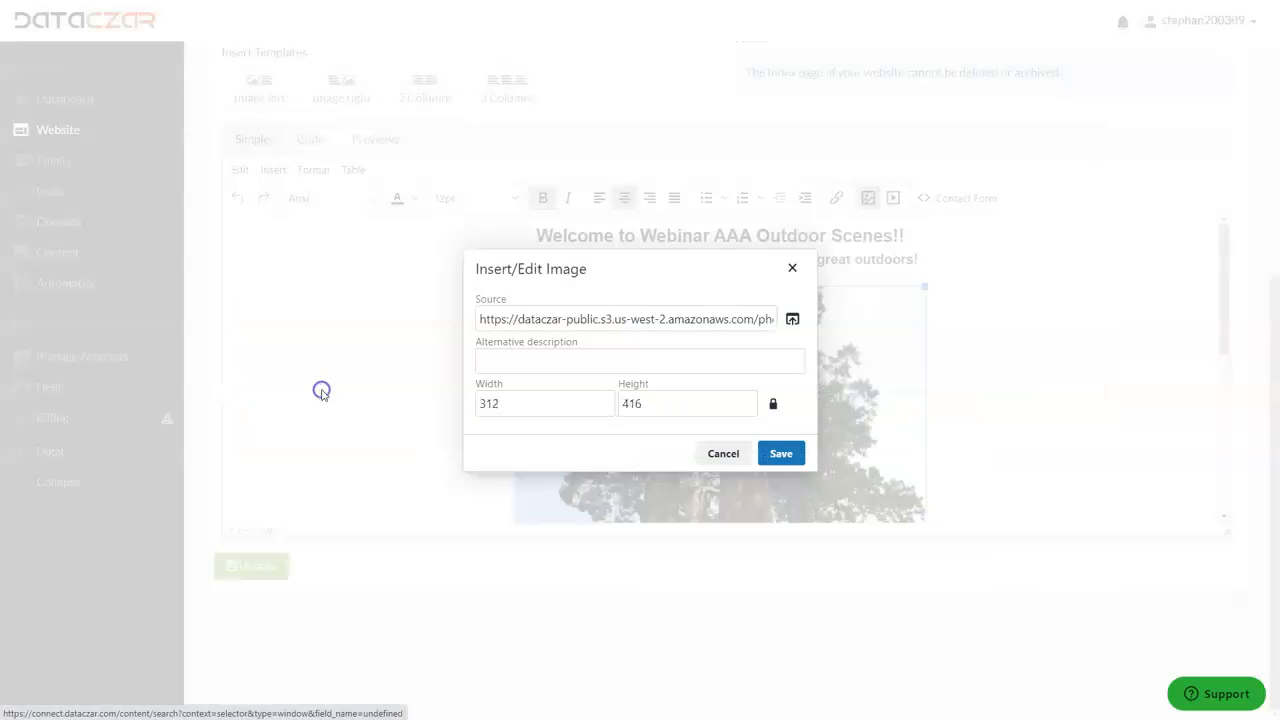
click(782, 454)
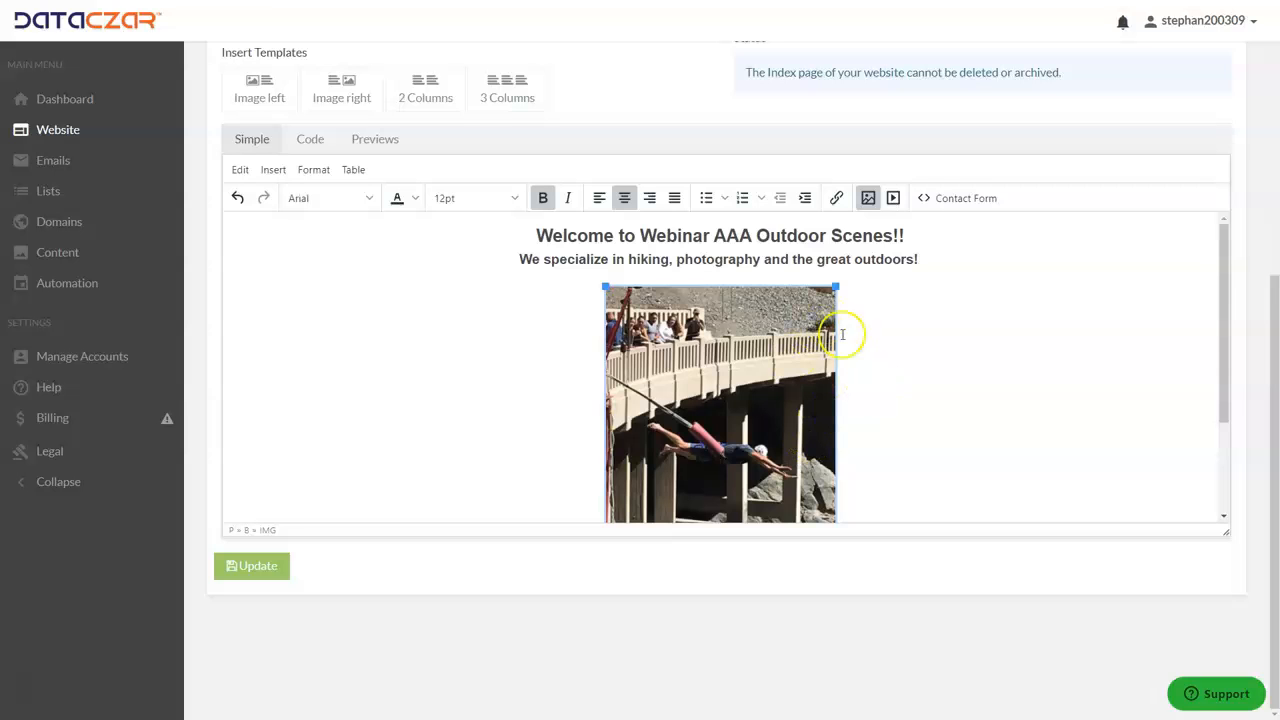
- Enlarge the bridge jump photo proportionally to about the width of the tagline above it and save the Home page
scroll(1034, 337, down, 2)
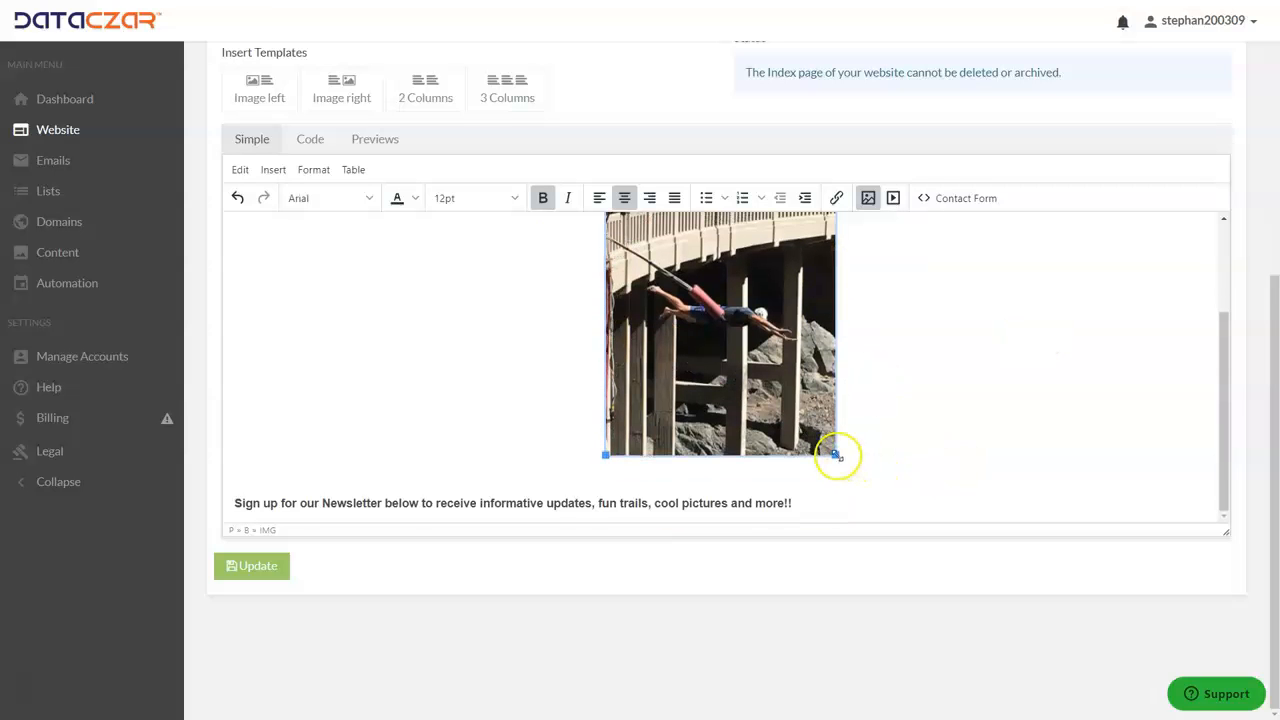
drag(836, 455, 1014, 586)
scroll(975, 419, down, 3)
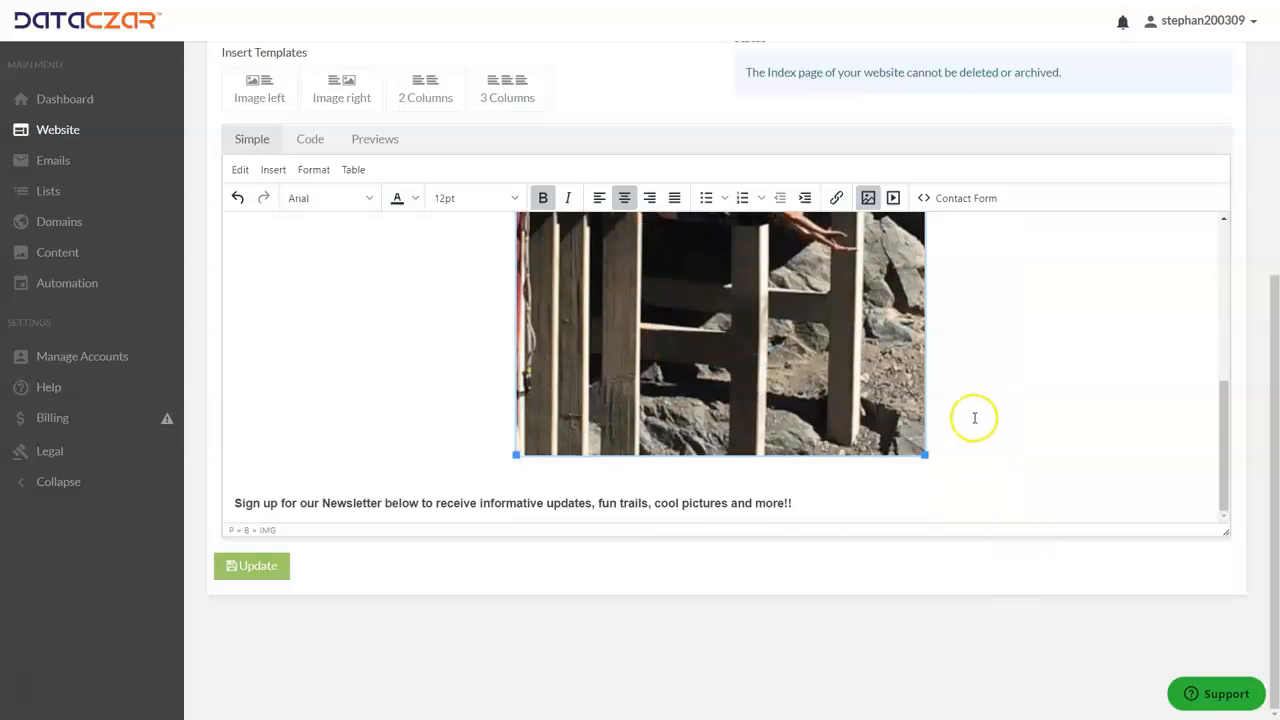
scroll(974, 417, up, 5)
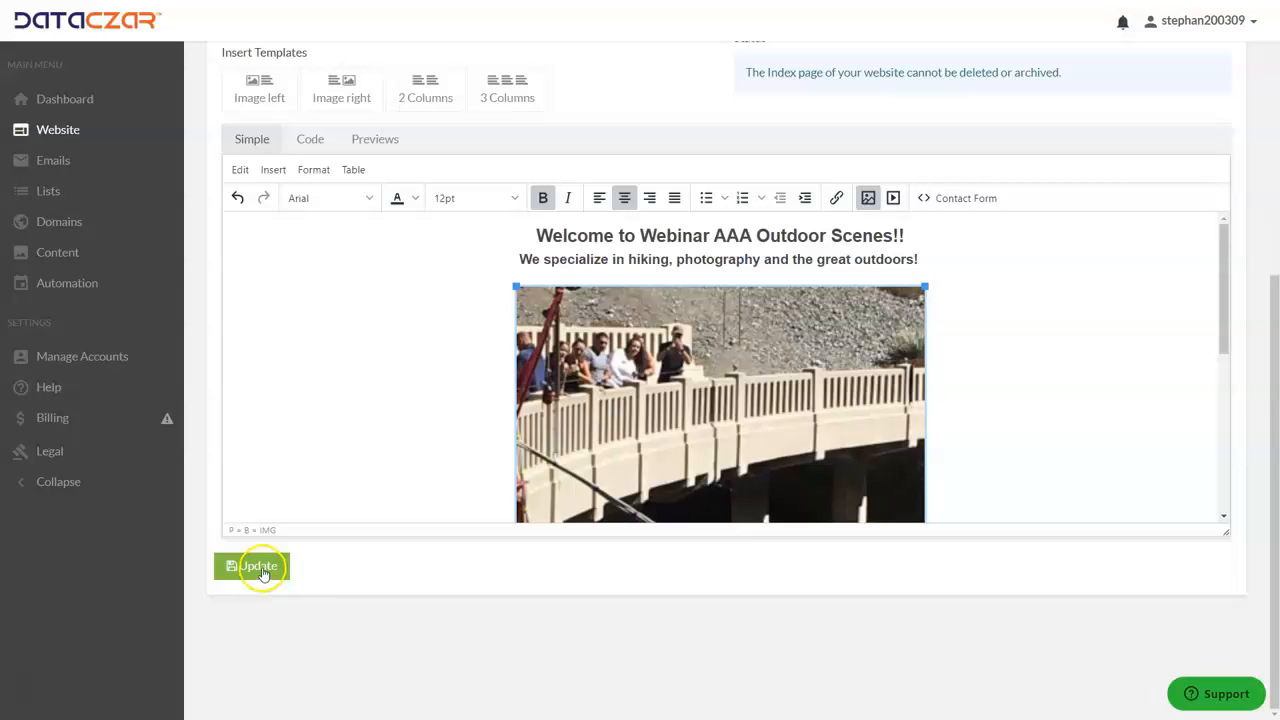
click(262, 571)
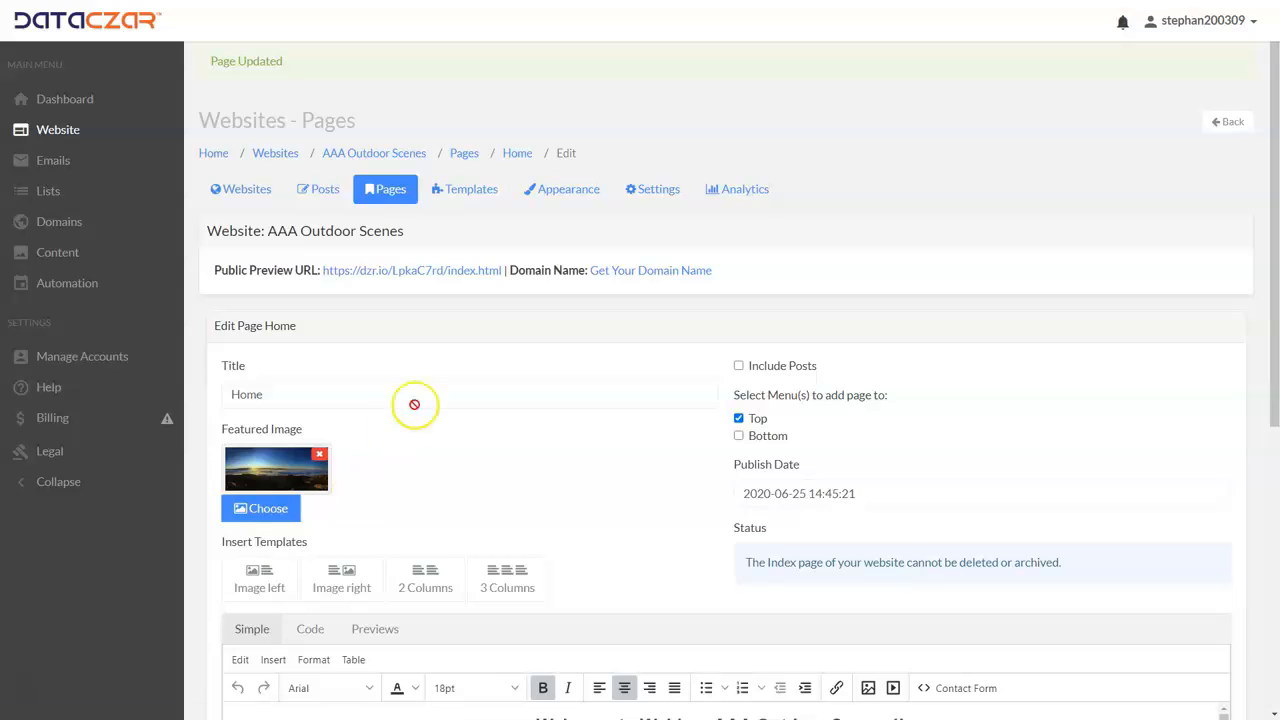
- Start a new blank page in the website's Top menu and title it Waterfalls
click(385, 187)
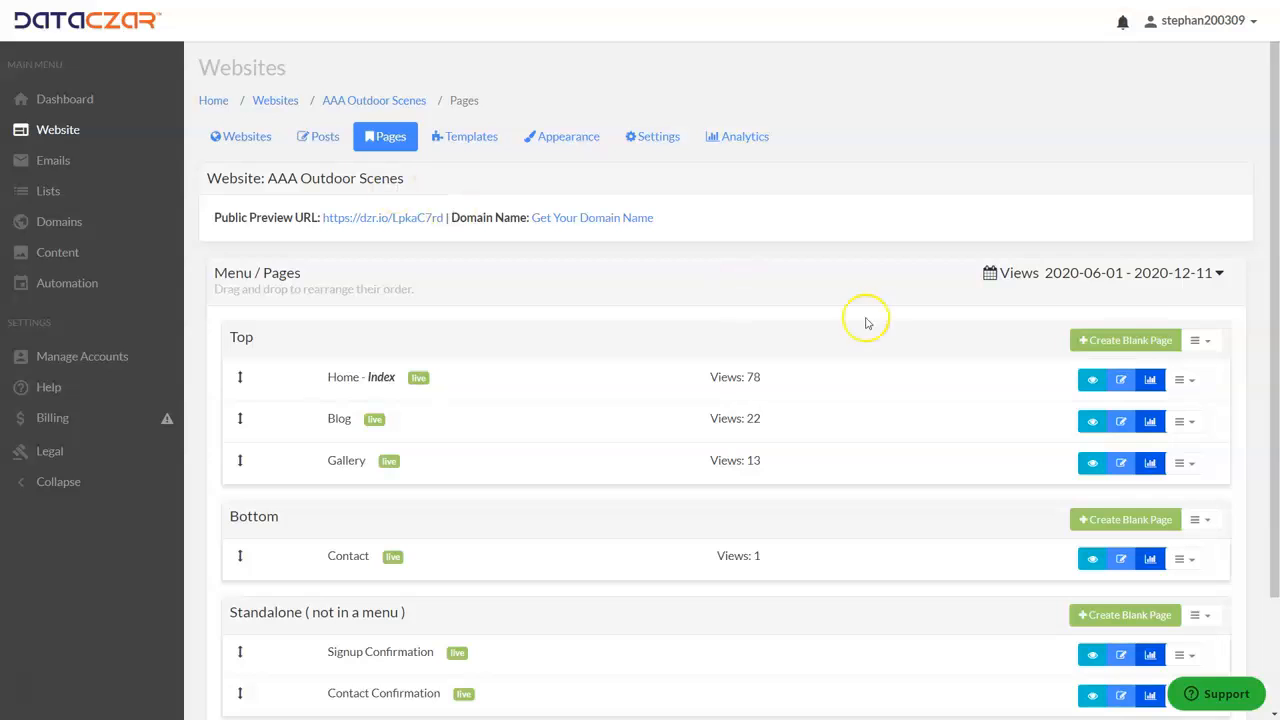
click(1128, 343)
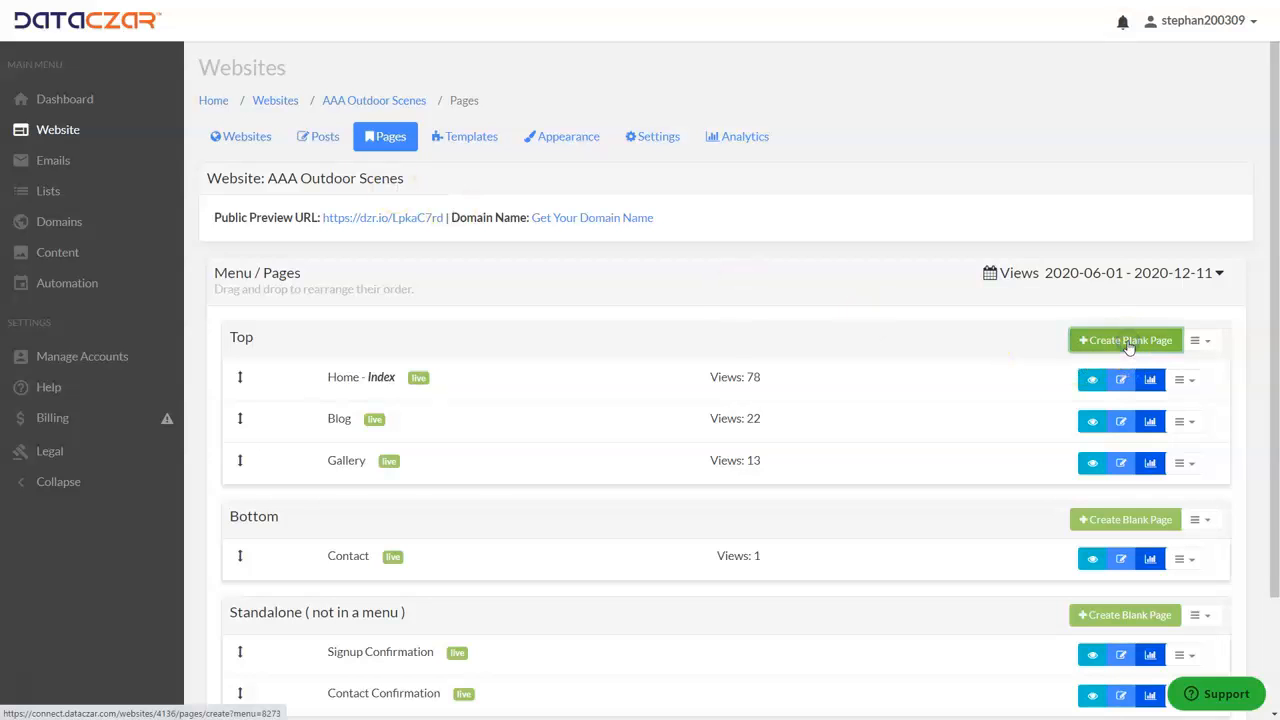
click(329, 345)
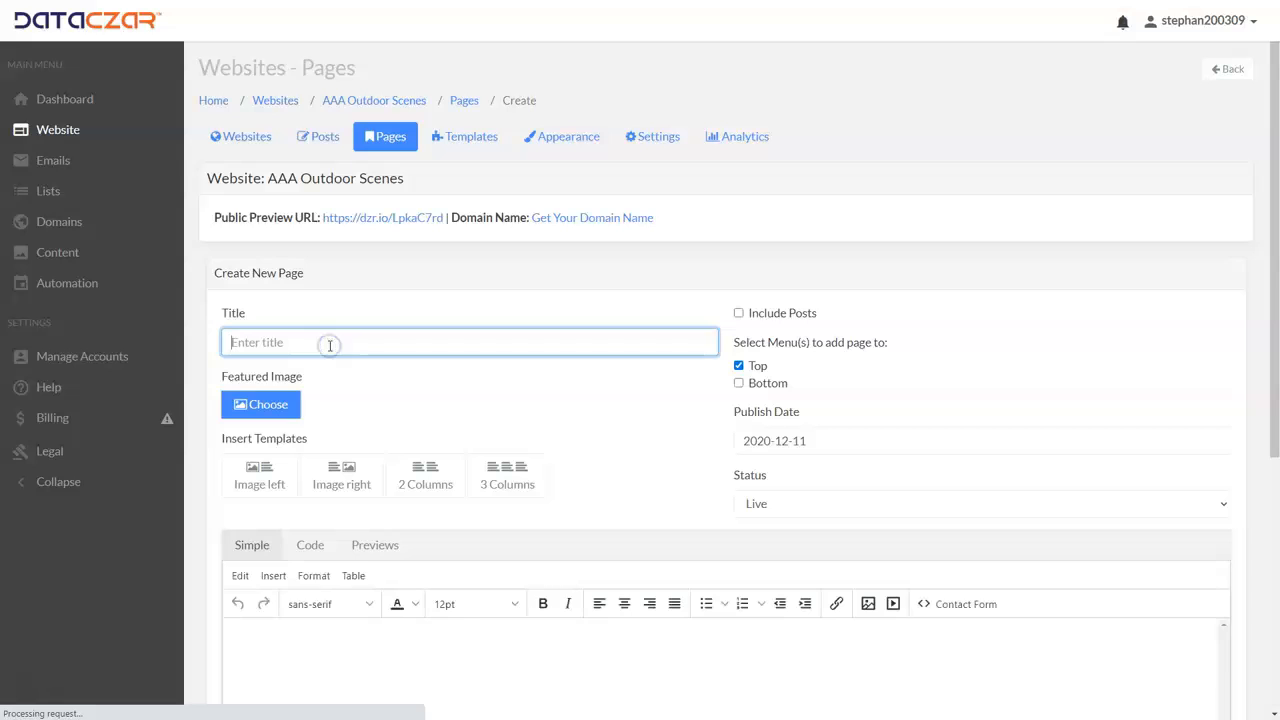
text(Waterfalls)
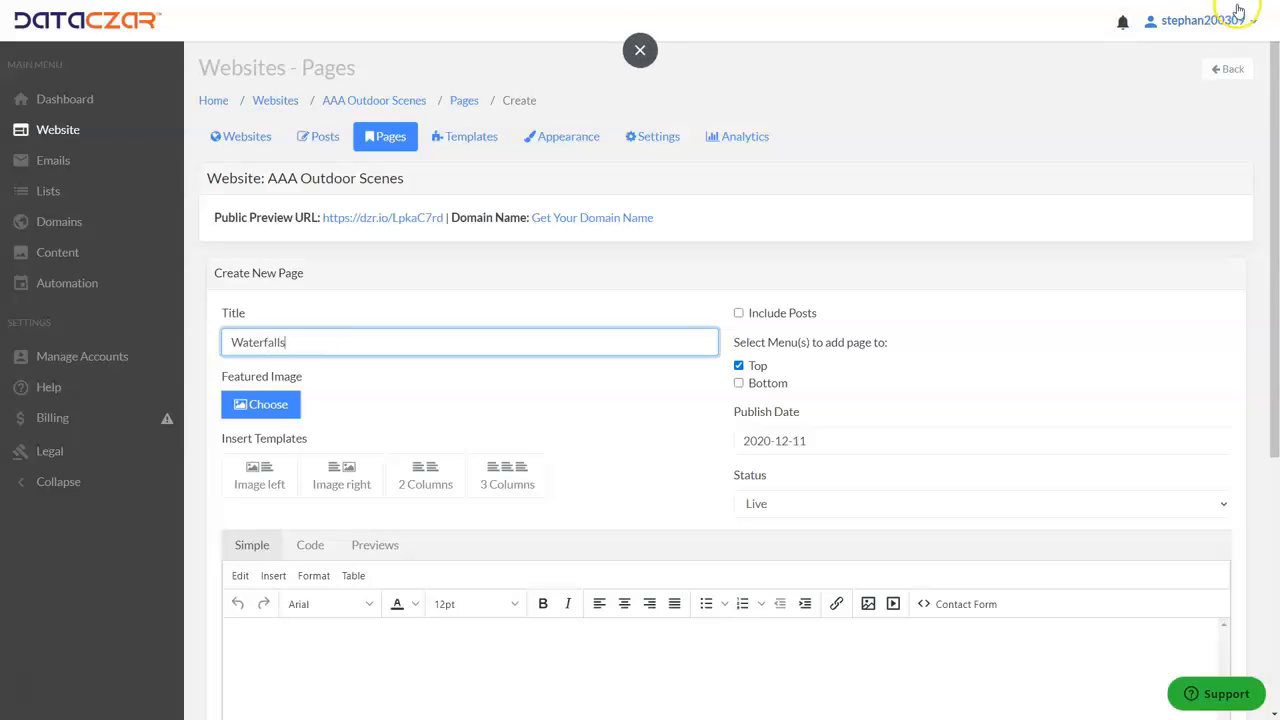
click(994, 424)
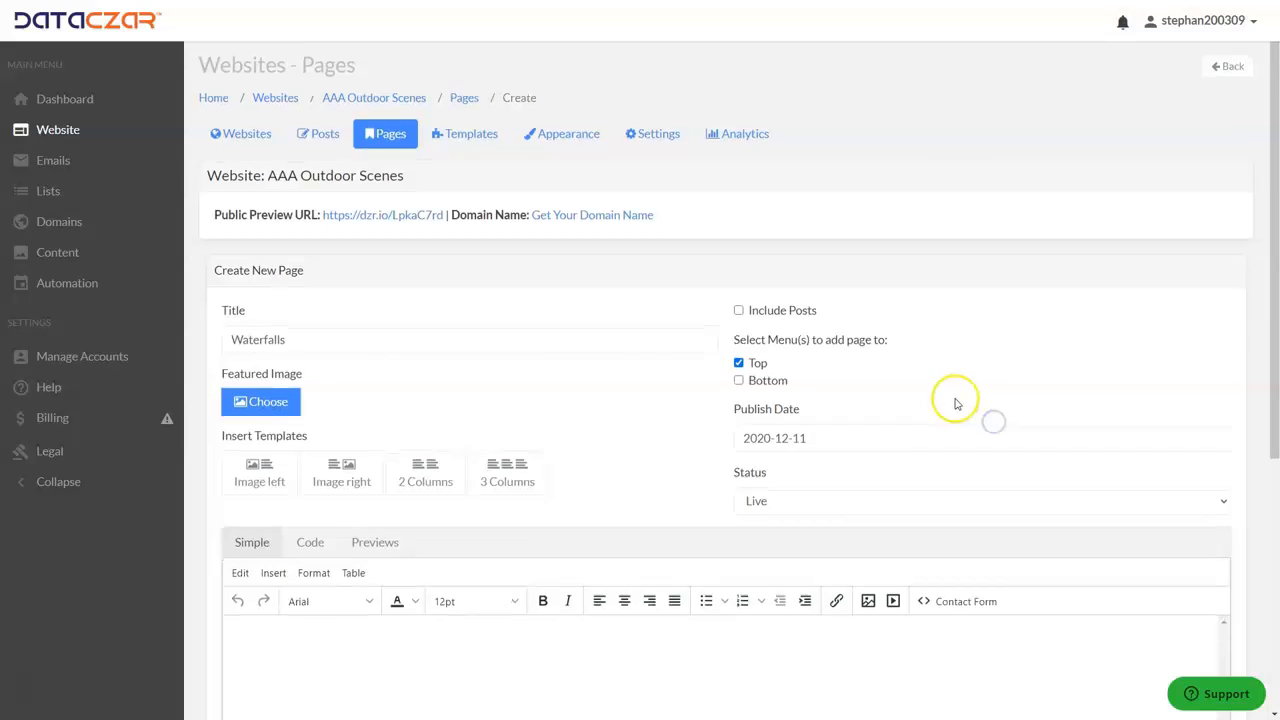
- Set the stored landscape-format waterfall photo with the white spray as the Waterfalls page's featured image
scroll(700, 340, down, 3)
scroll(523, 329, up, 2)
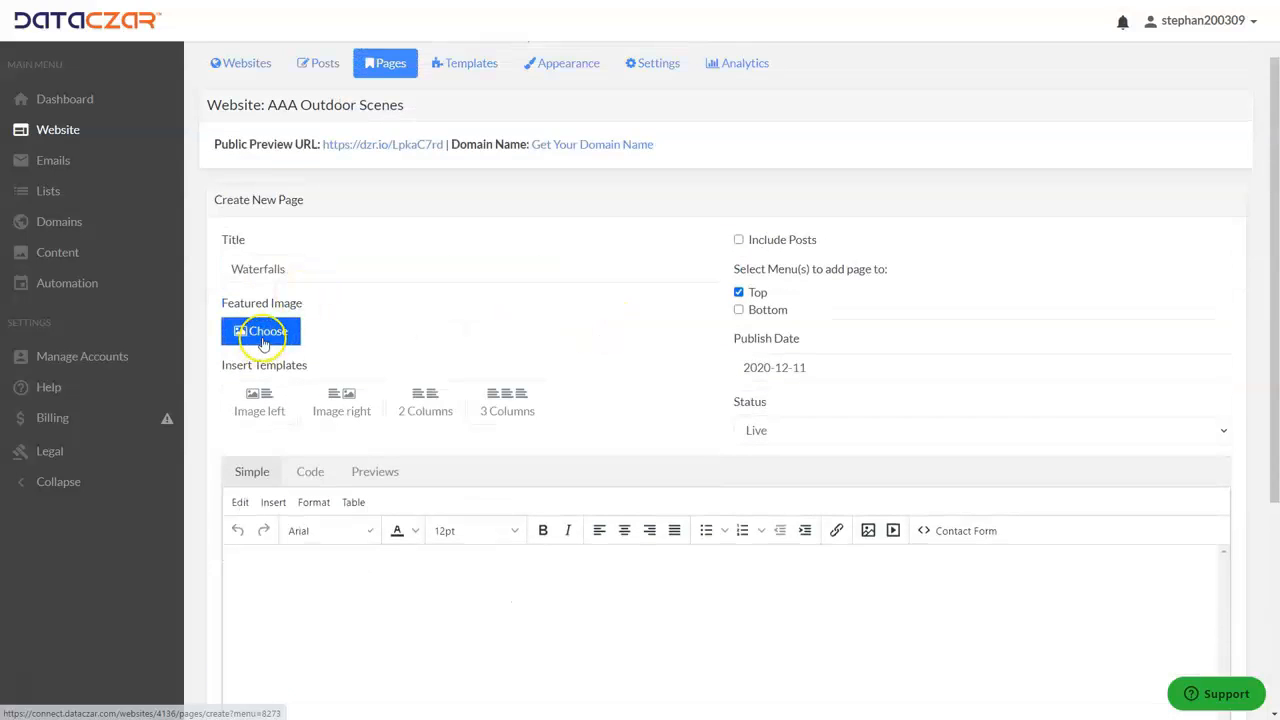
click(266, 335)
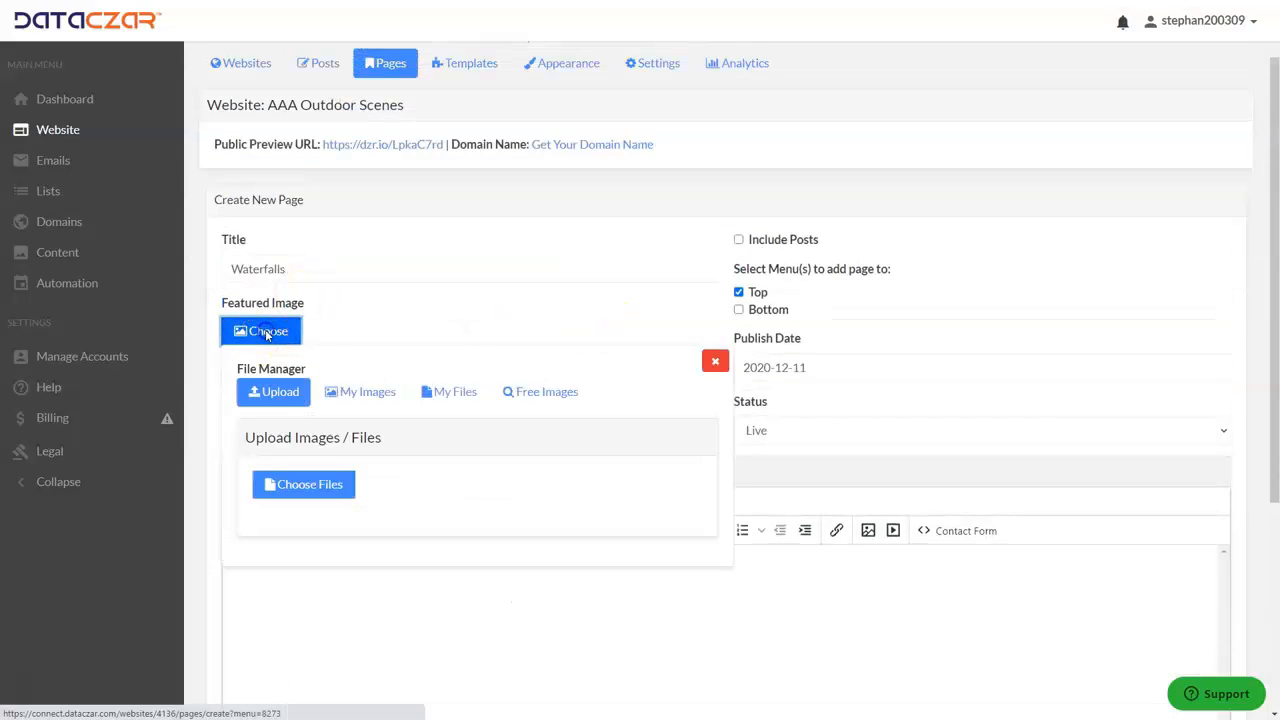
click(366, 392)
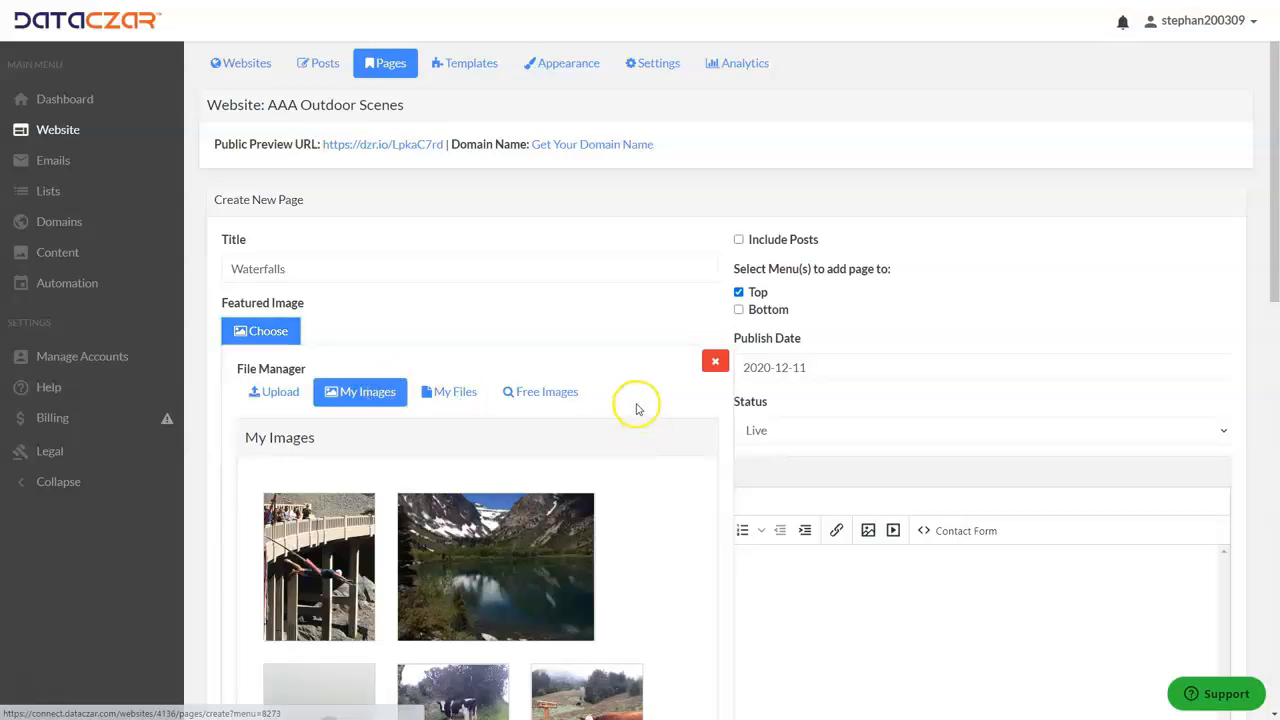
scroll(609, 346, down, 4)
scroll(606, 331, down, 2)
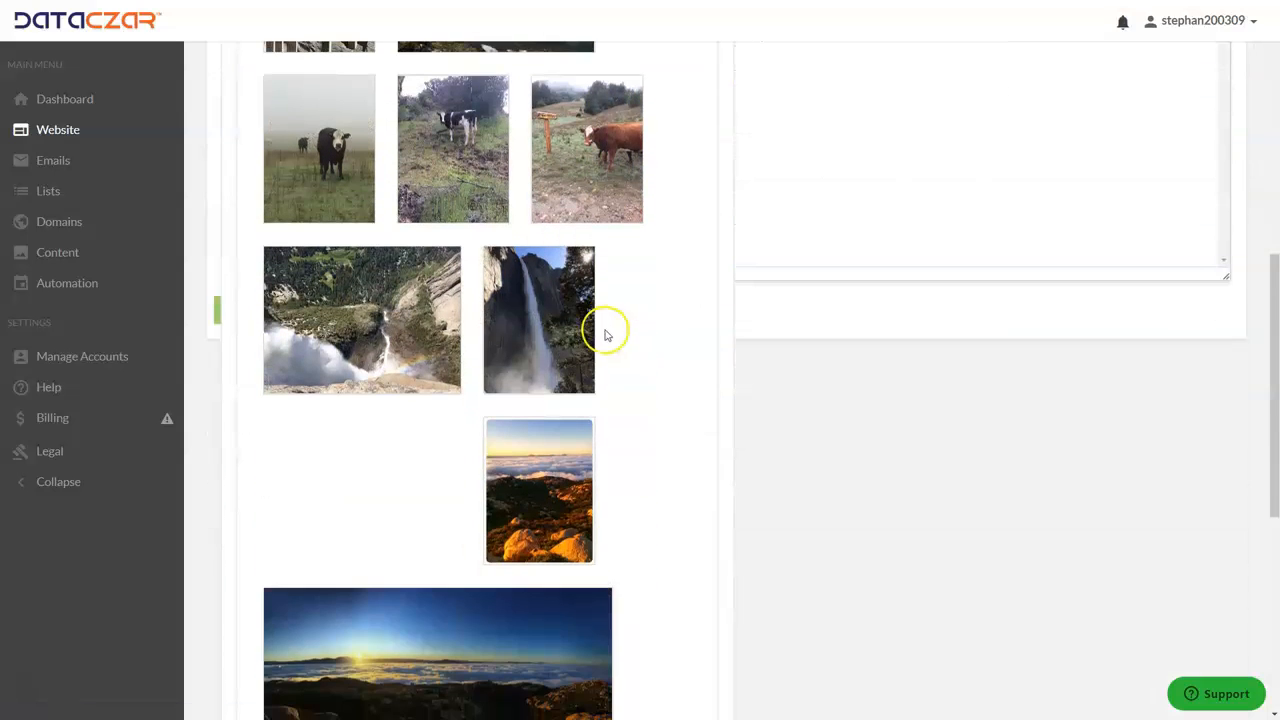
click(377, 333)
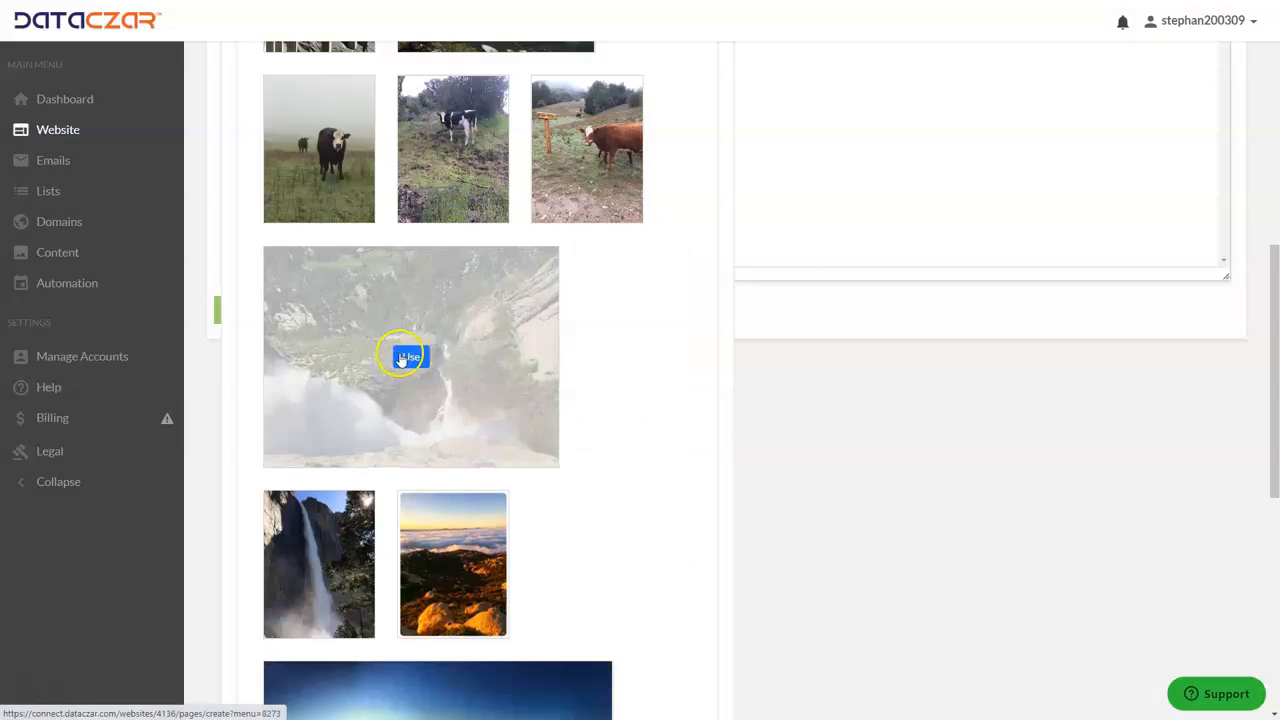
click(408, 357)
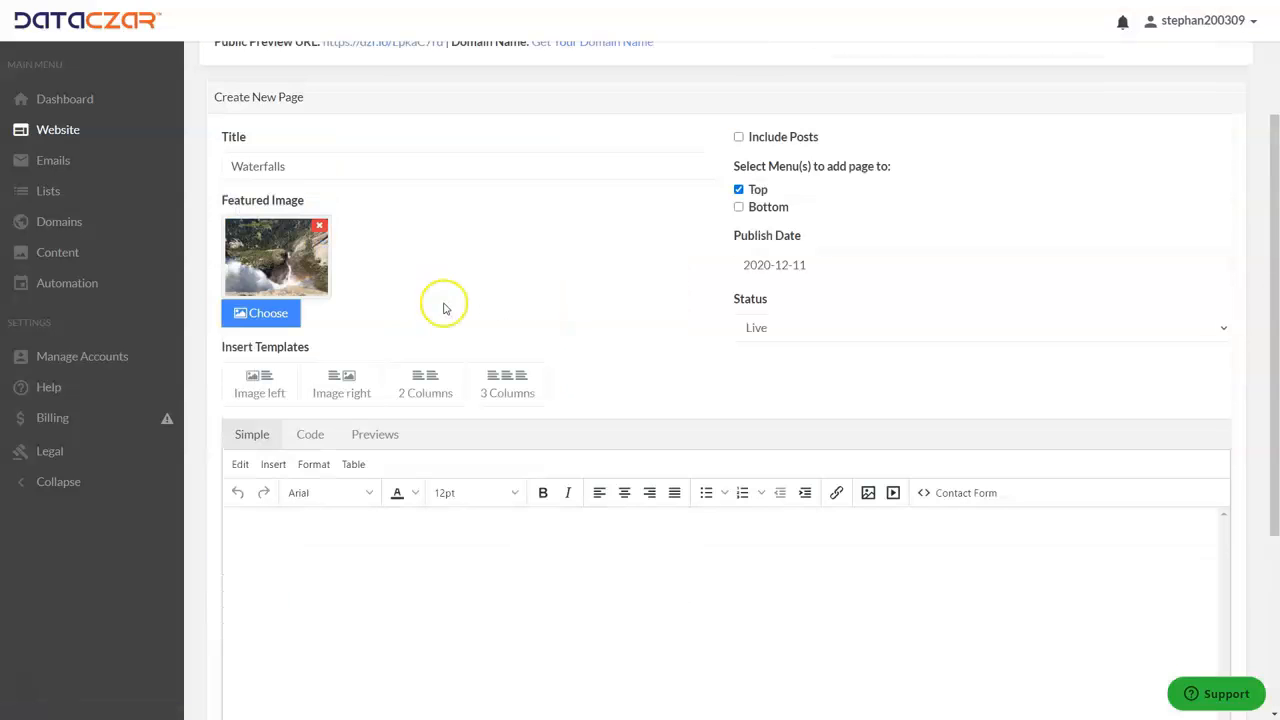
- Add the heading "Beautiful Waterfalls" to the page content and format it as 18pt, bold, centred and dark green
scroll(610, 460, down, 1)
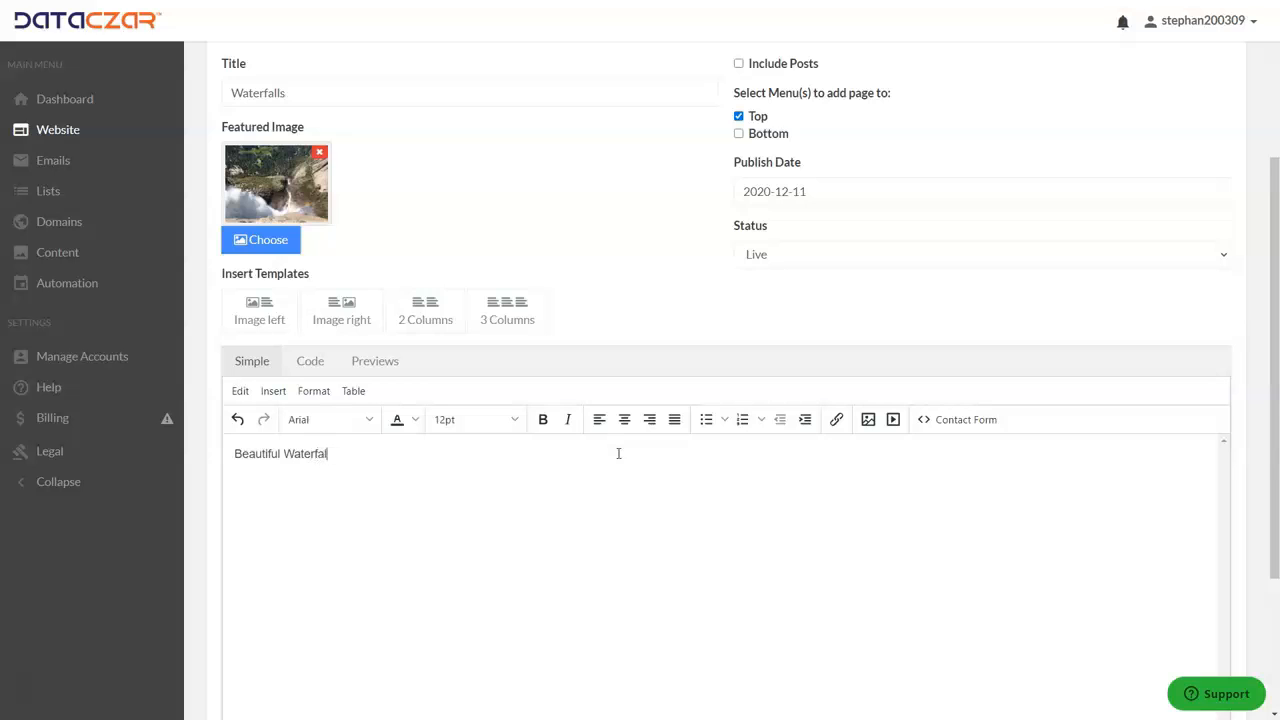
drag(337, 456, 284, 452)
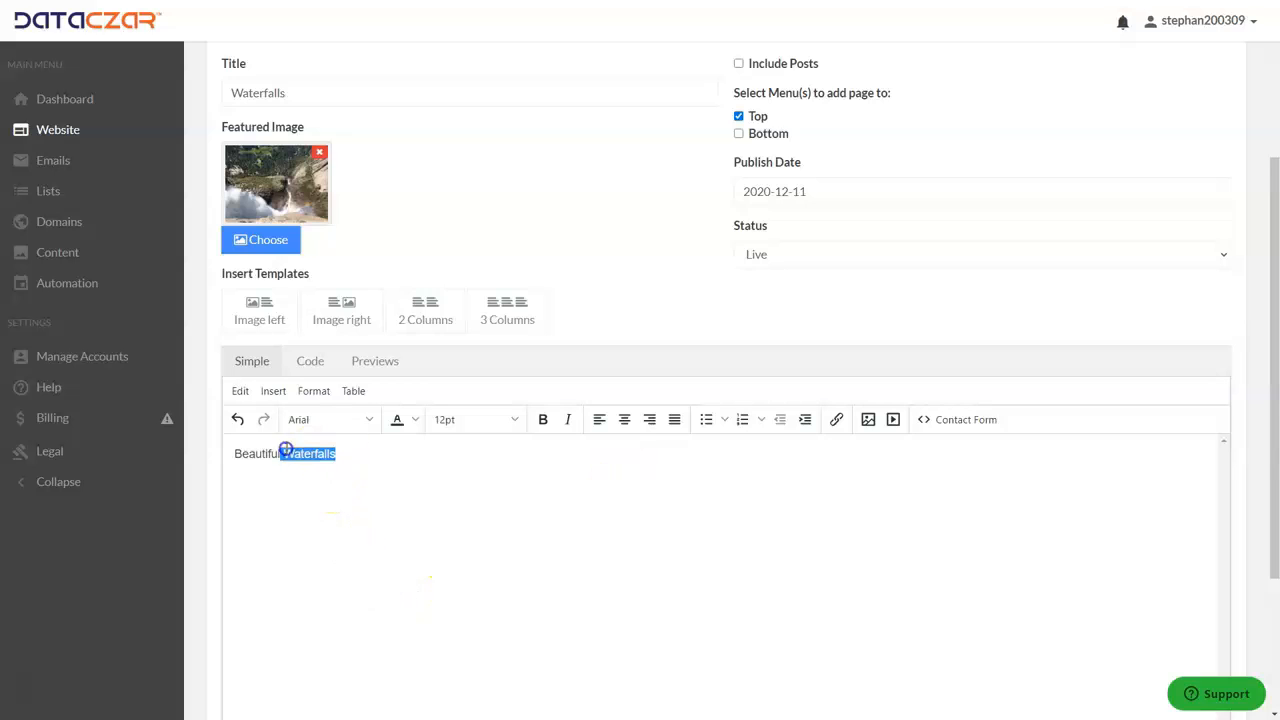
click(513, 419)
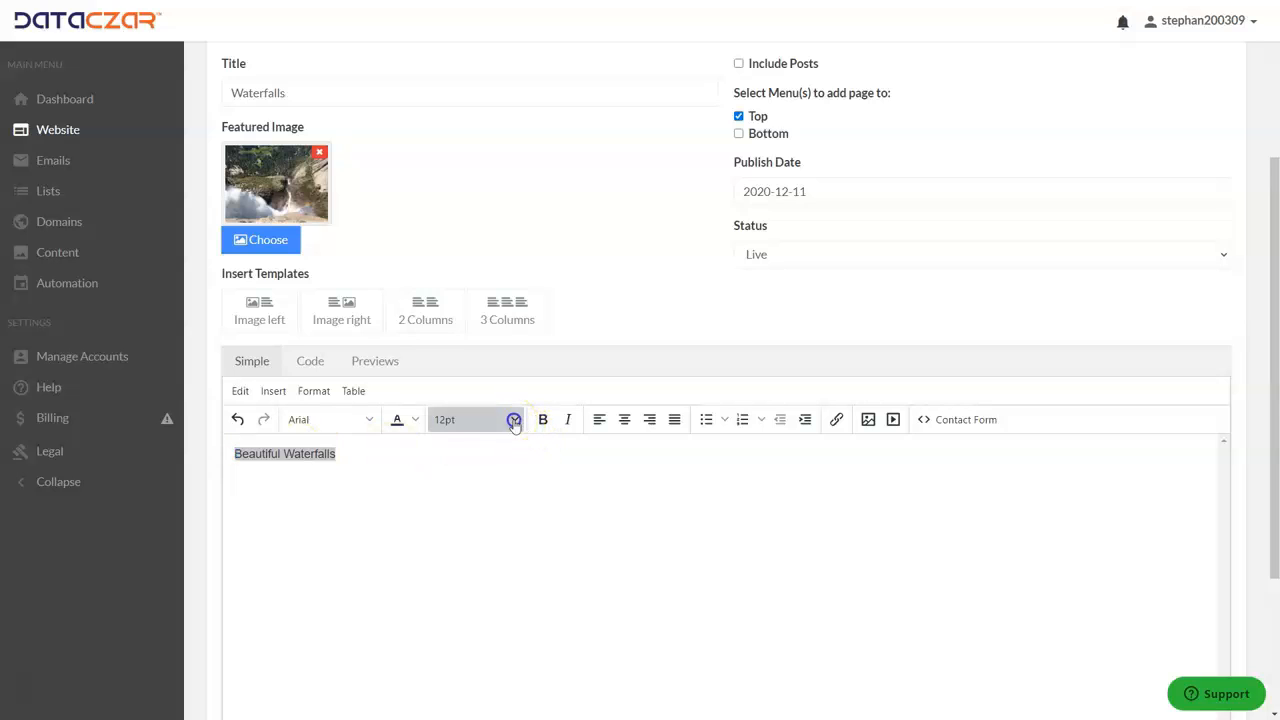
click(448, 565)
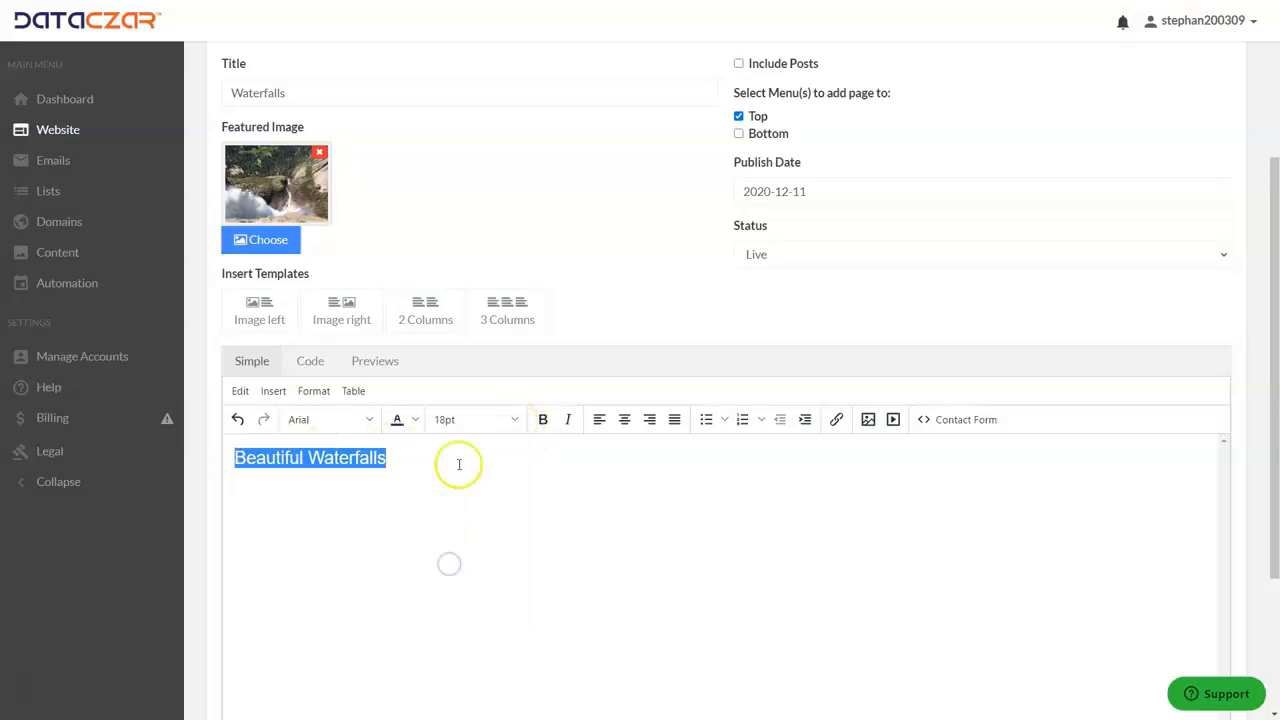
click(542, 419)
click(622, 421)
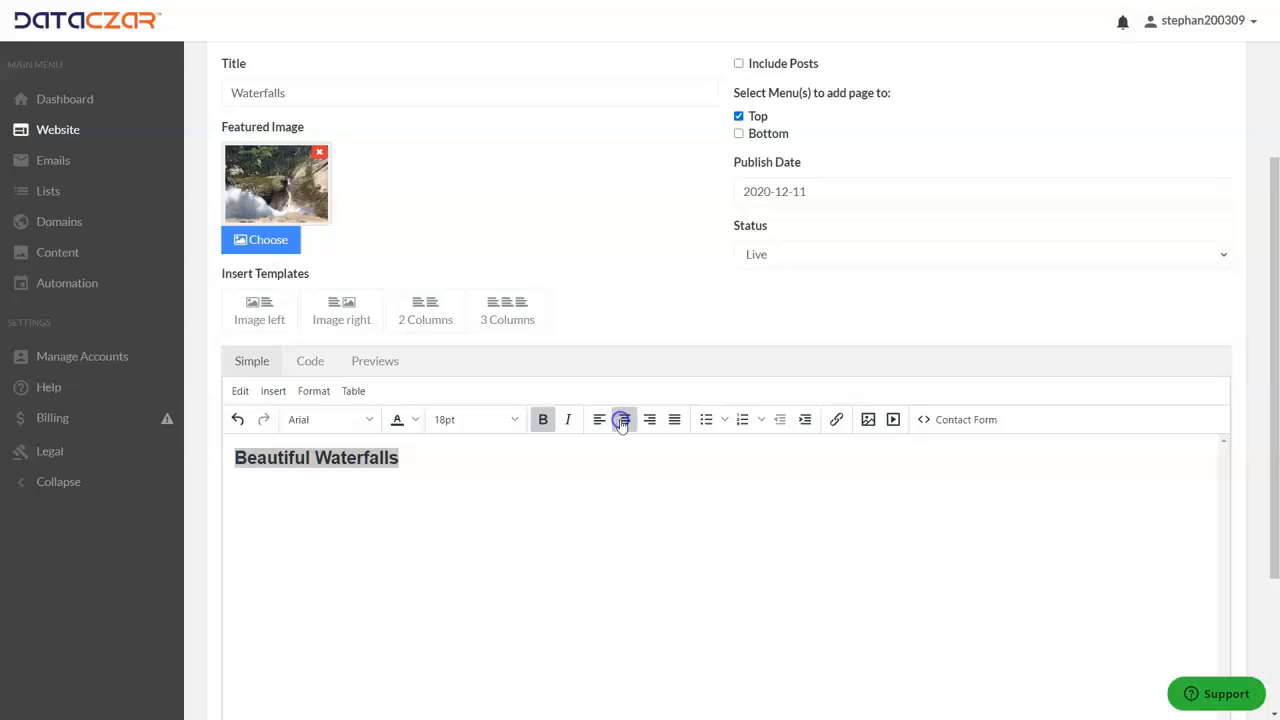
click(413, 421)
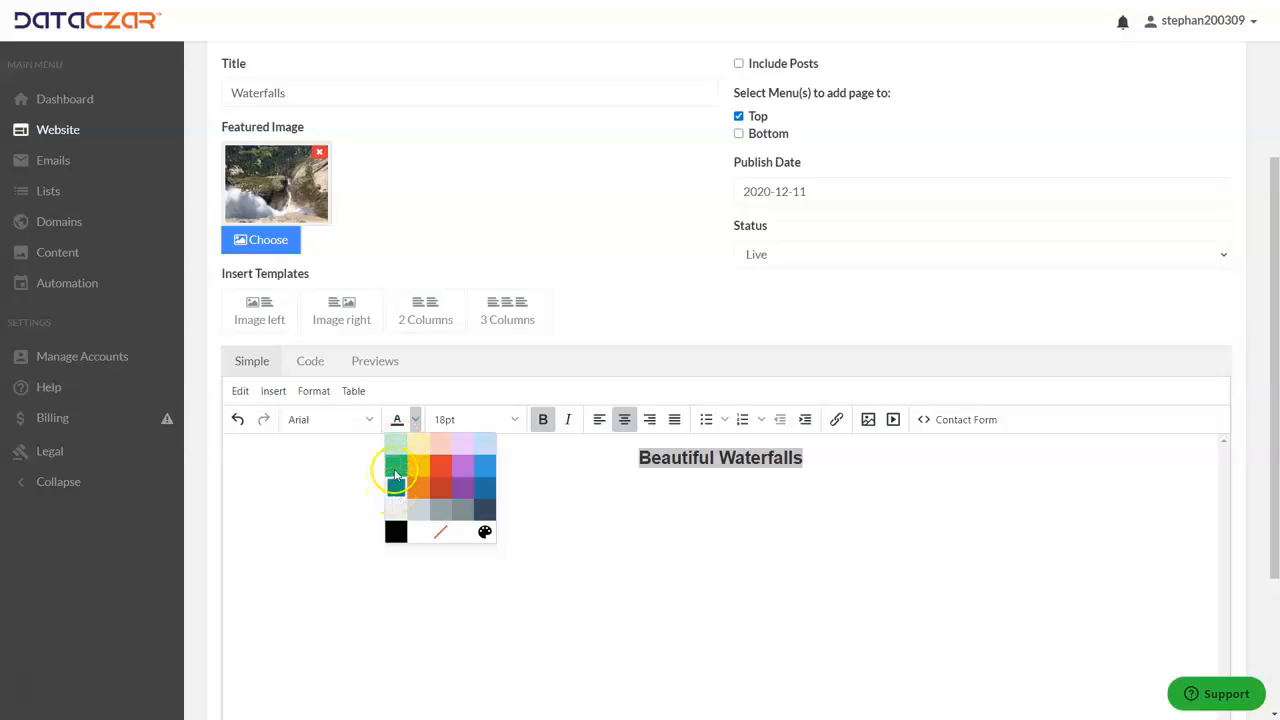
click(395, 487)
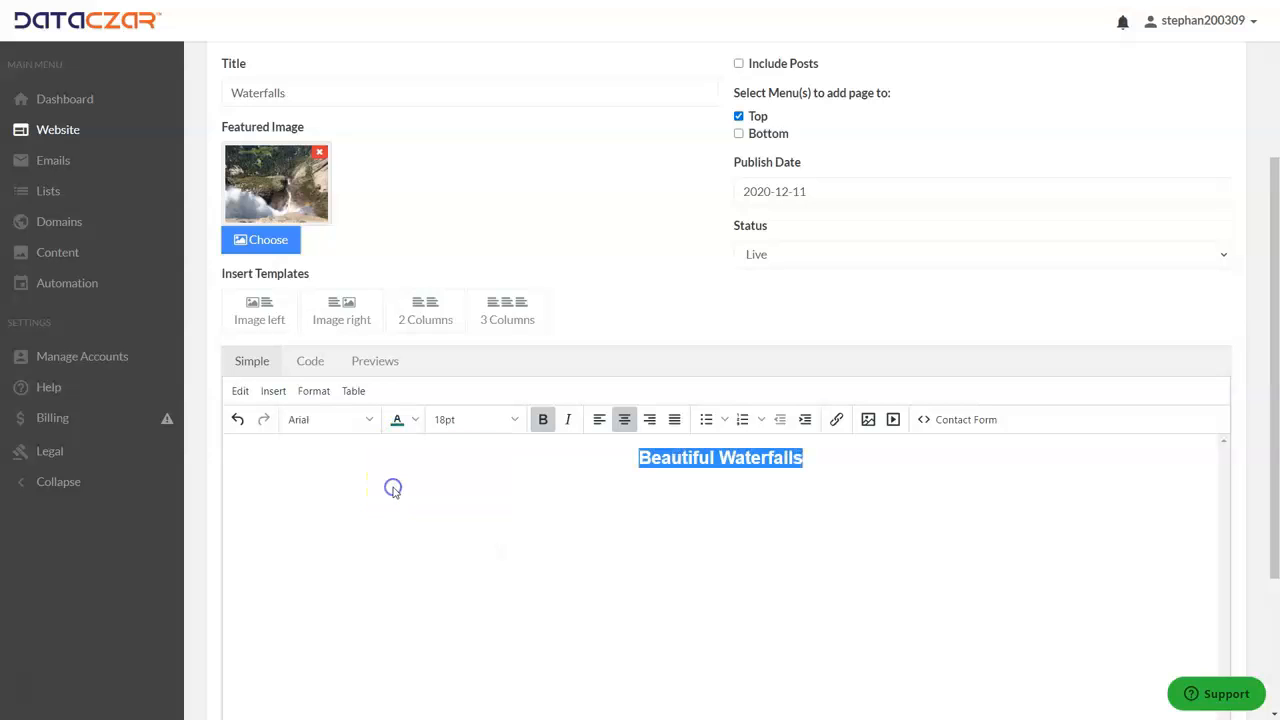
click(846, 467)
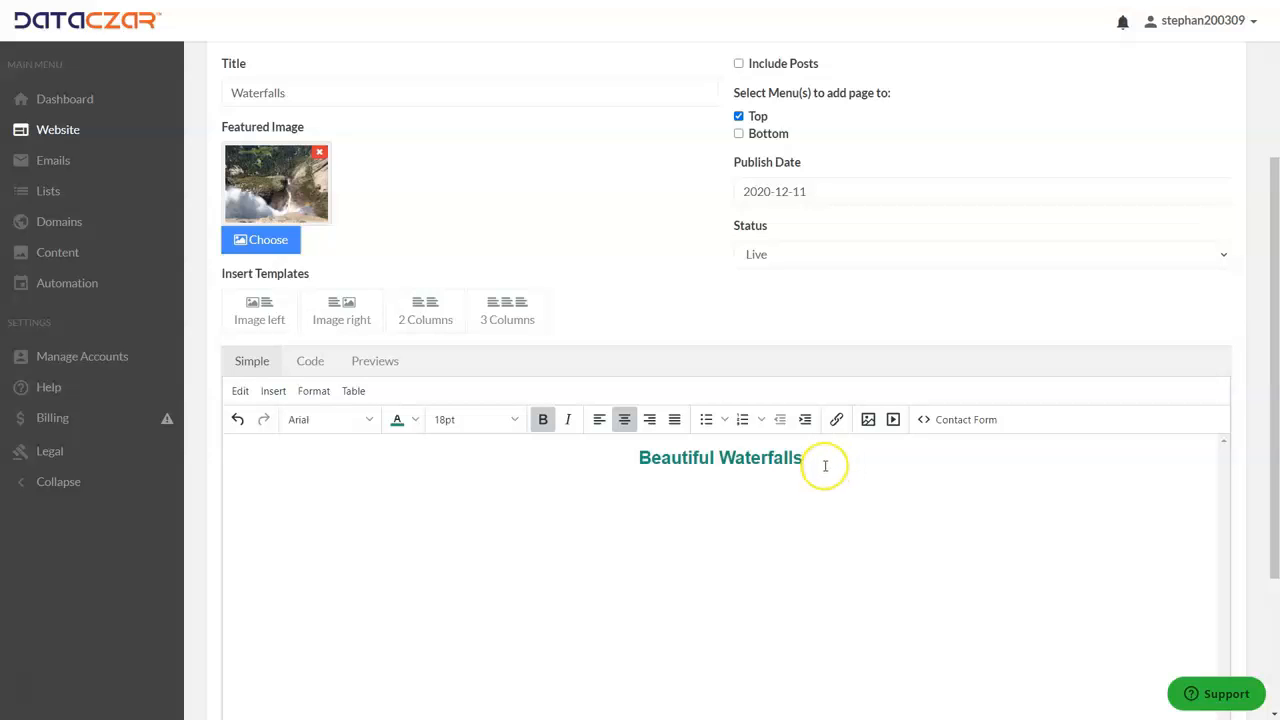
- Insert the stored portrait photo of the tall waterfall on a new line below the Beautiful Waterfalls heading
key(Return)
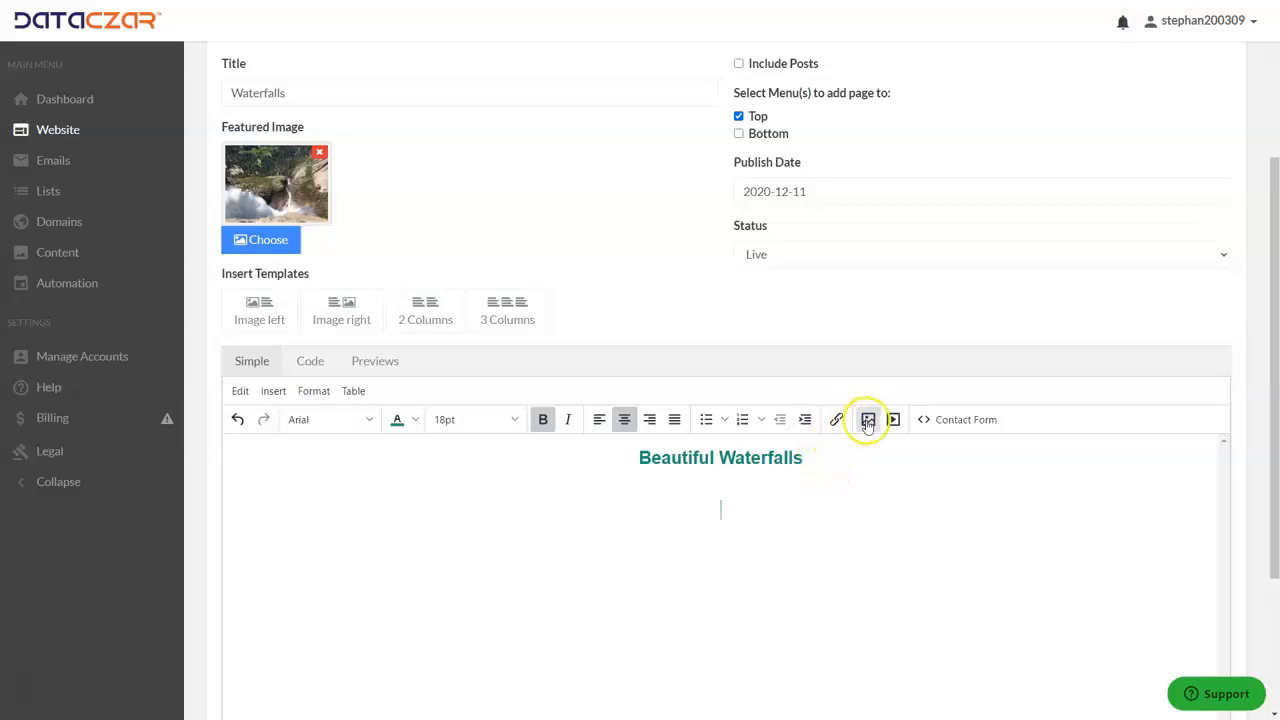
click(867, 420)
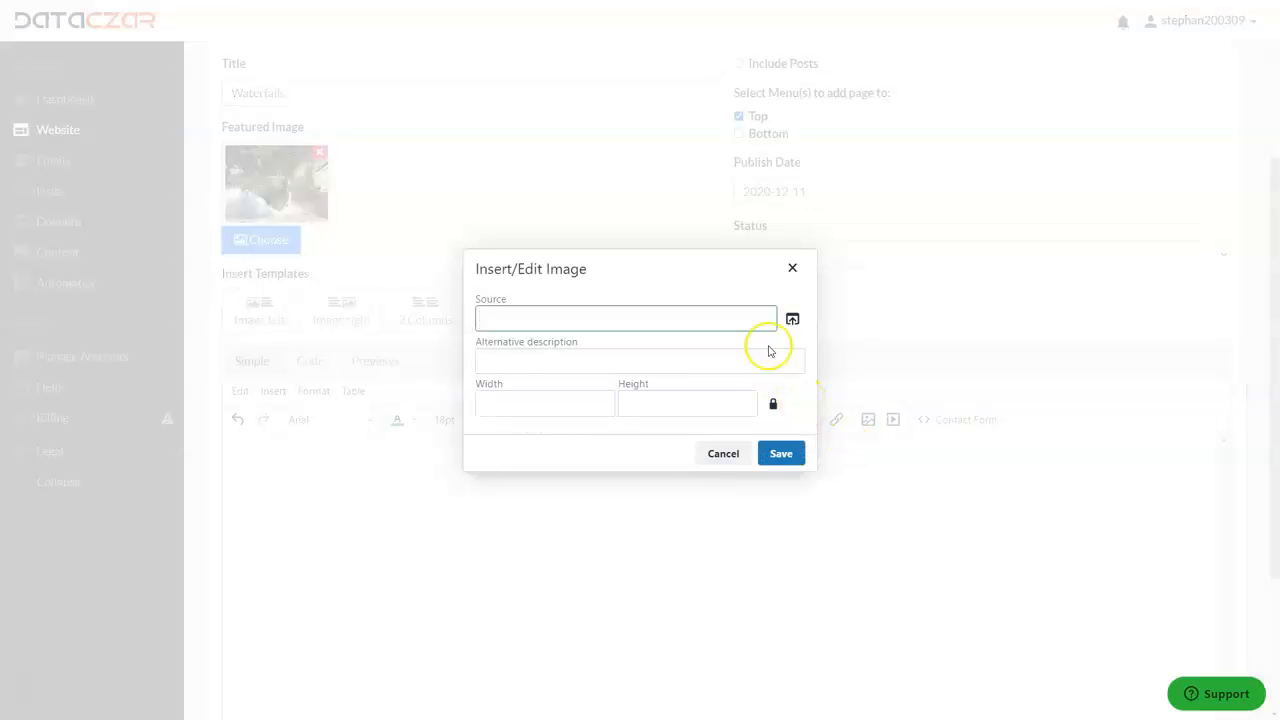
click(792, 318)
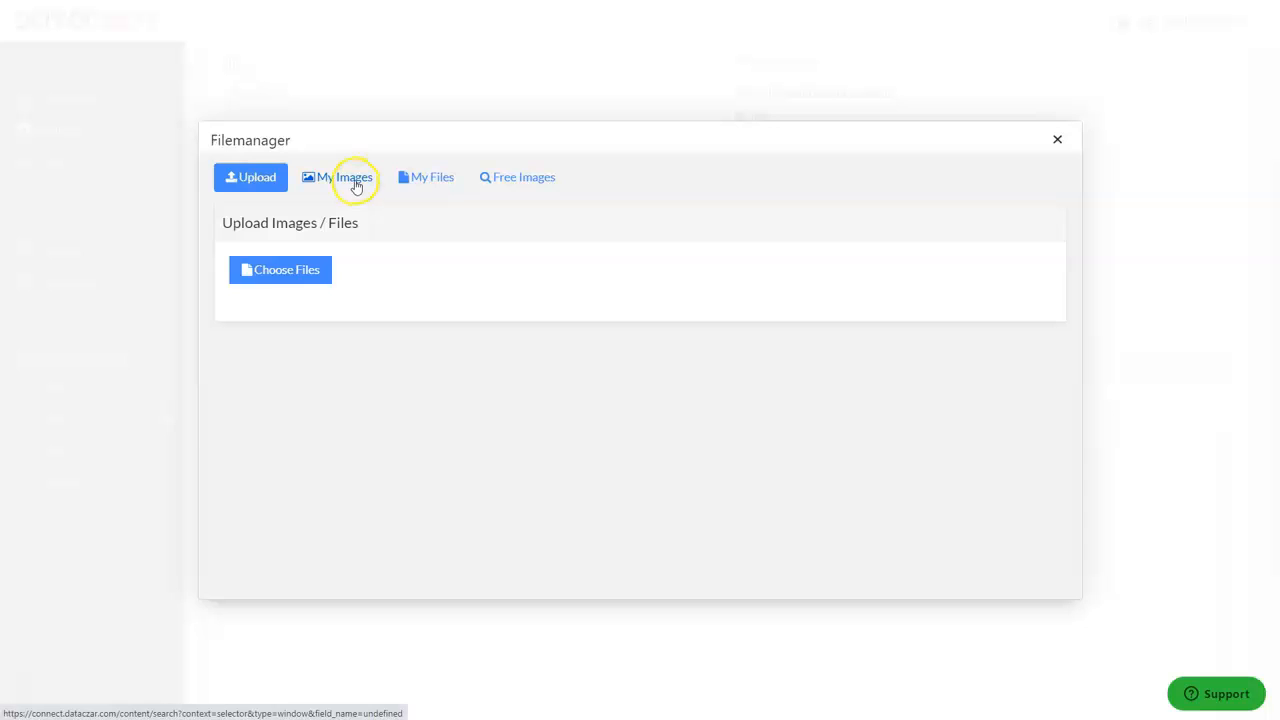
click(352, 177)
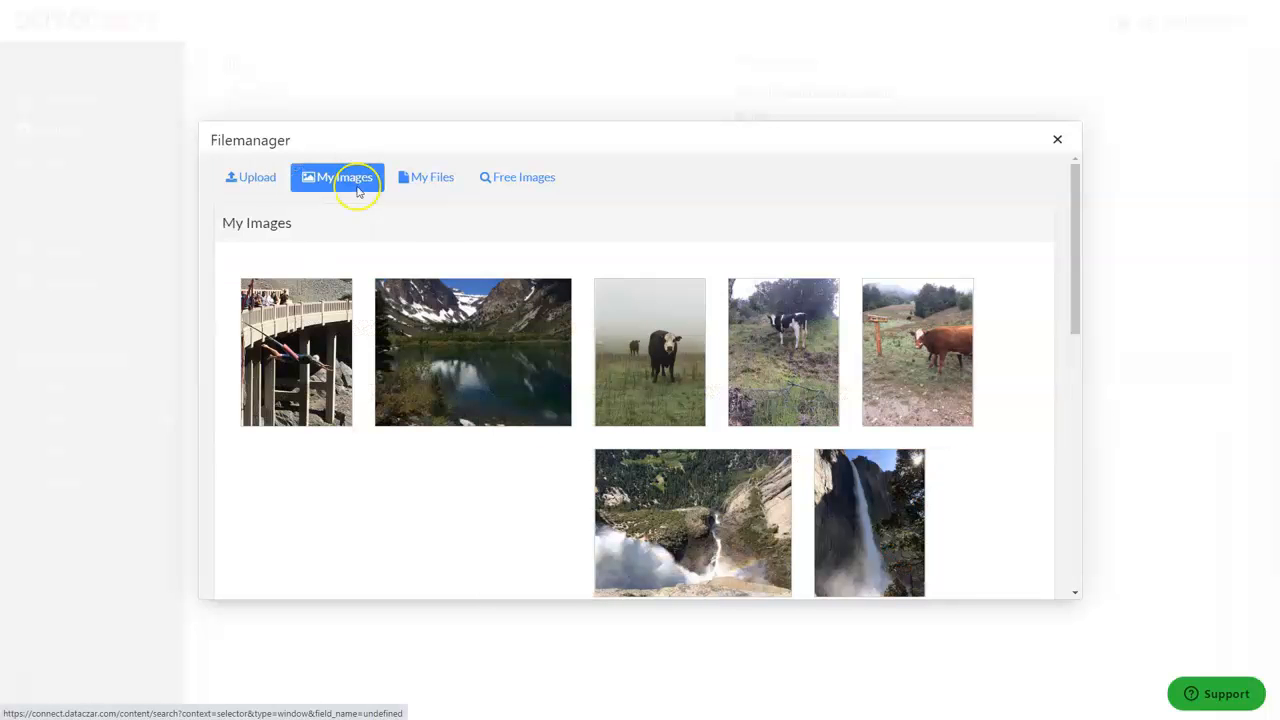
mouse_move(870, 527)
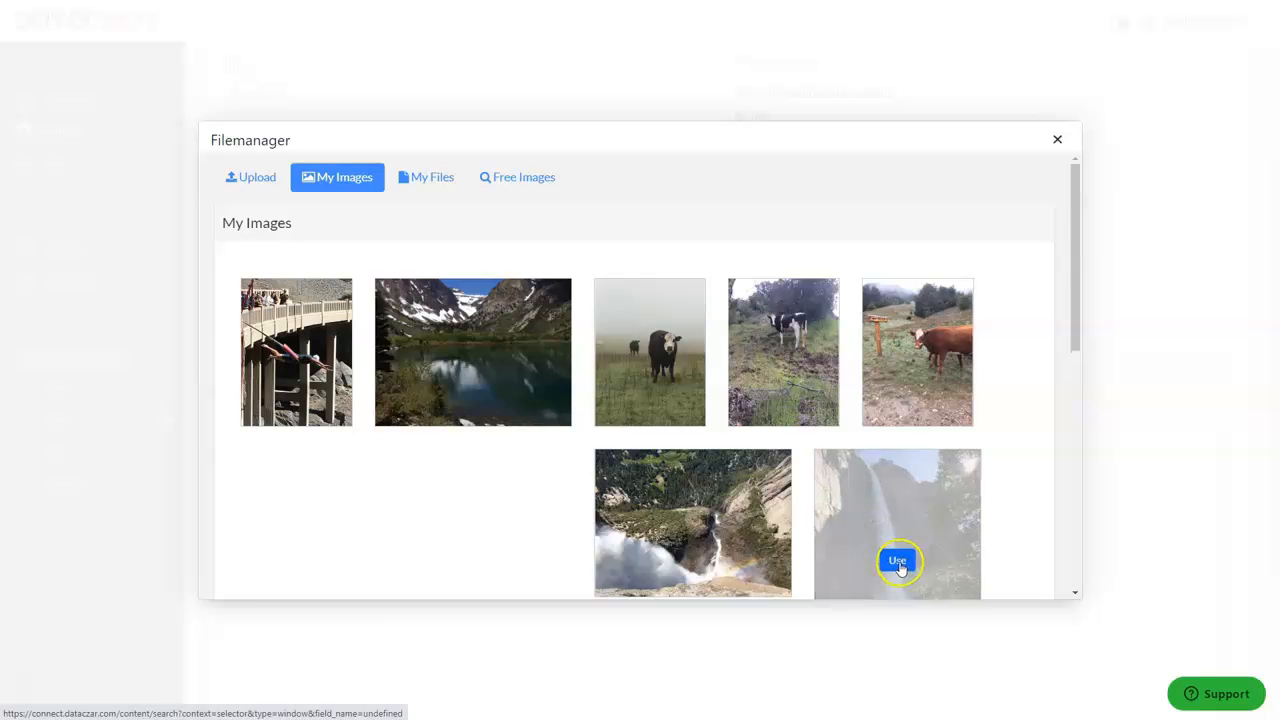
click(897, 562)
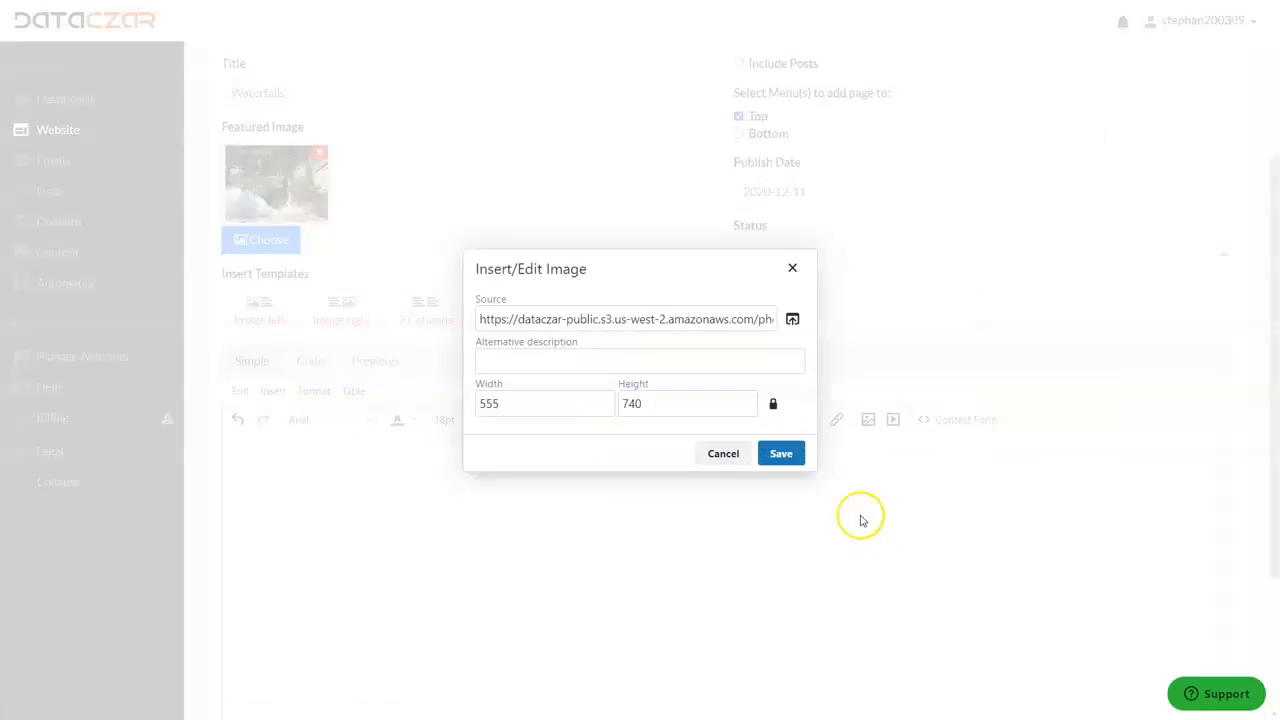
click(781, 453)
- Review the Waterfalls page's settings and content, and create the page
scroll(757, 480, down, 1)
scroll(757, 480, up, 4)
scroll(1006, 534, down, 3)
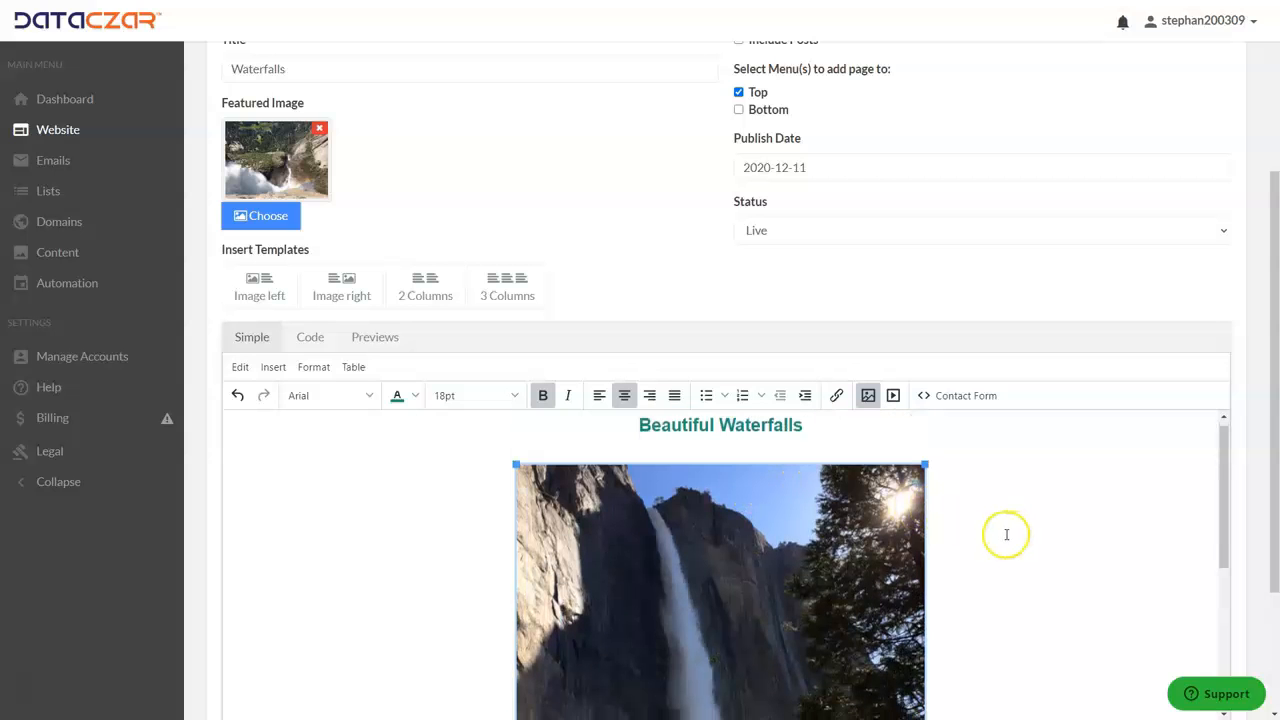
scroll(800, 480, up, 4)
scroll(377, 349, up, 3)
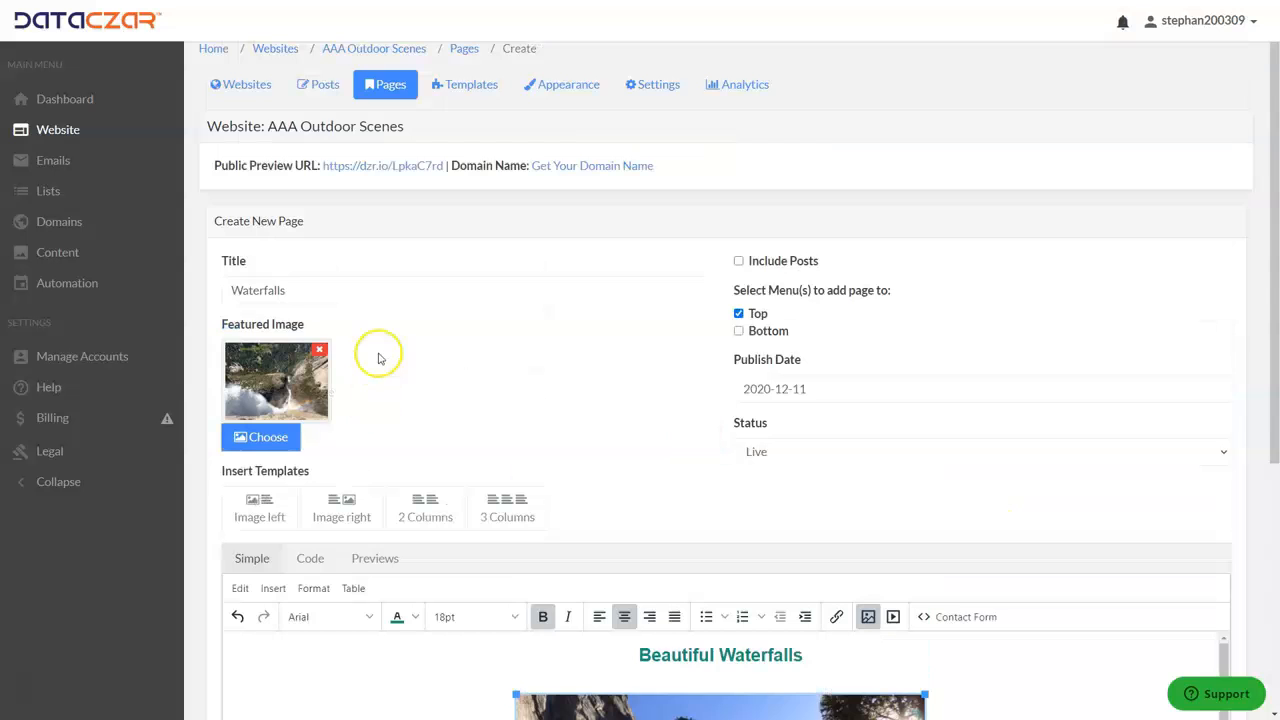
scroll(389, 334, down, 5)
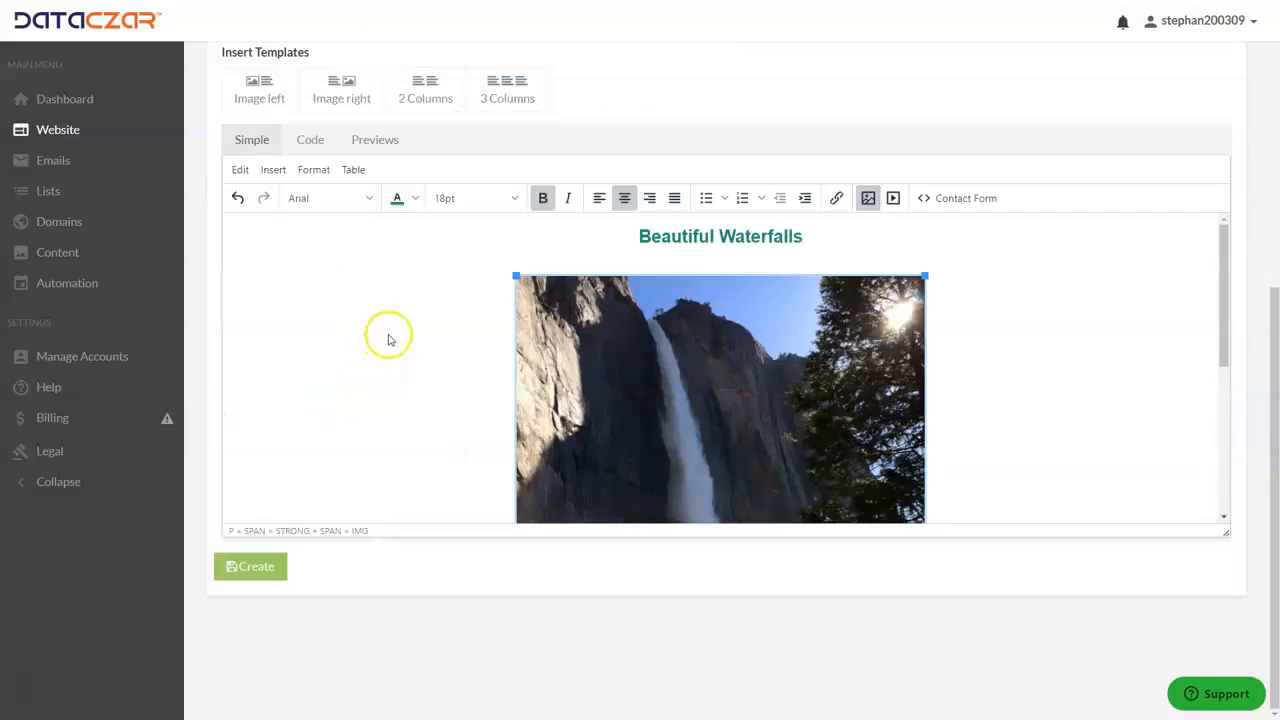
click(256, 567)
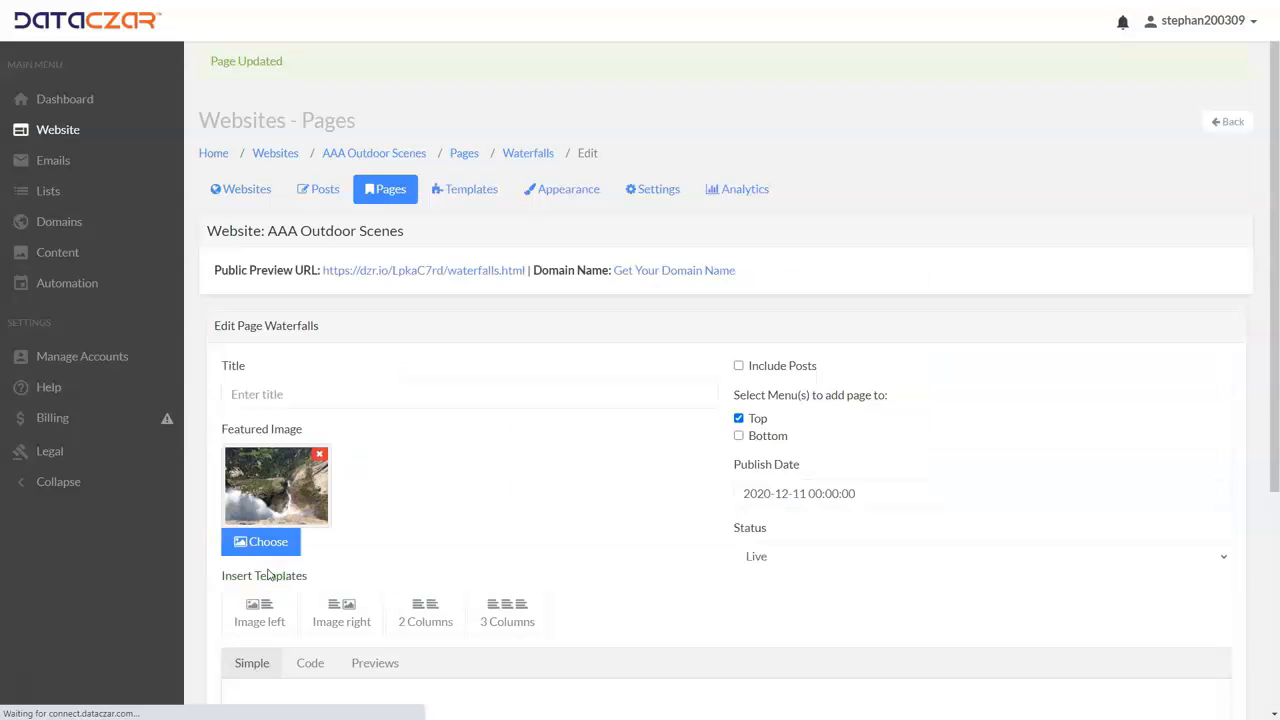
- Give the website's Welcome! post the stored portrait photo of mountains above clouds as its featured image and save the post
click(322, 191)
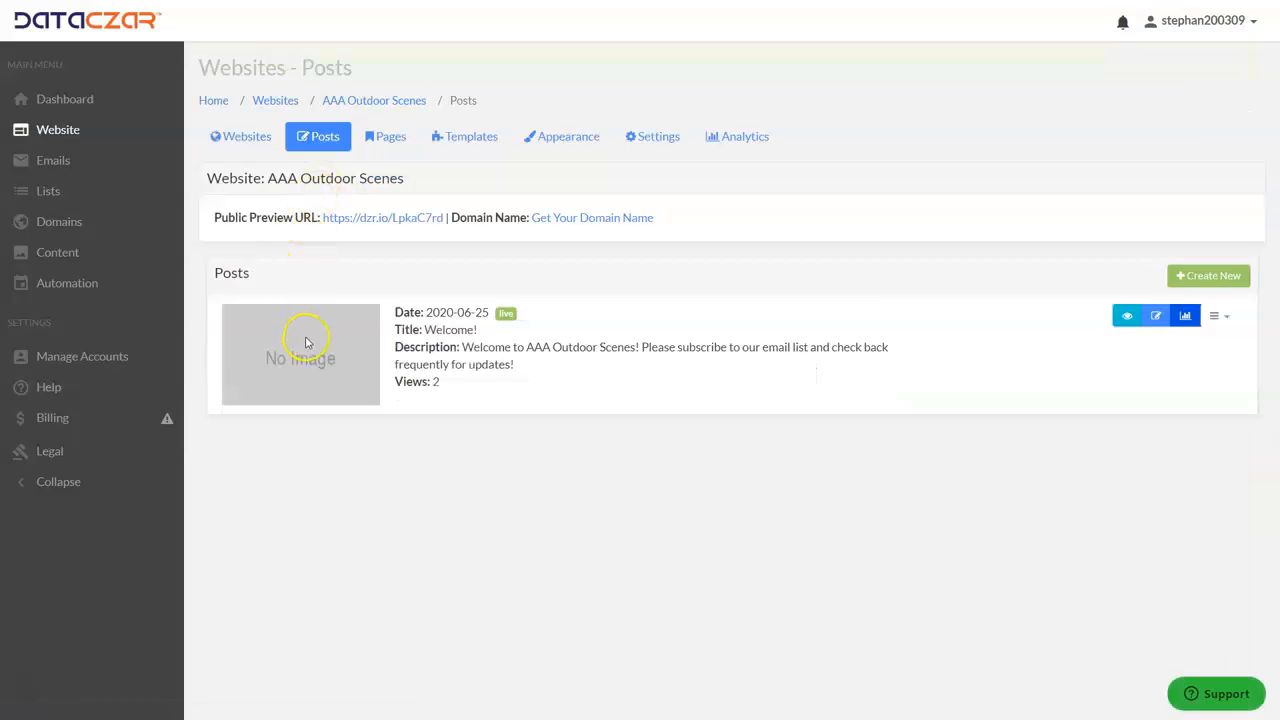
click(1153, 320)
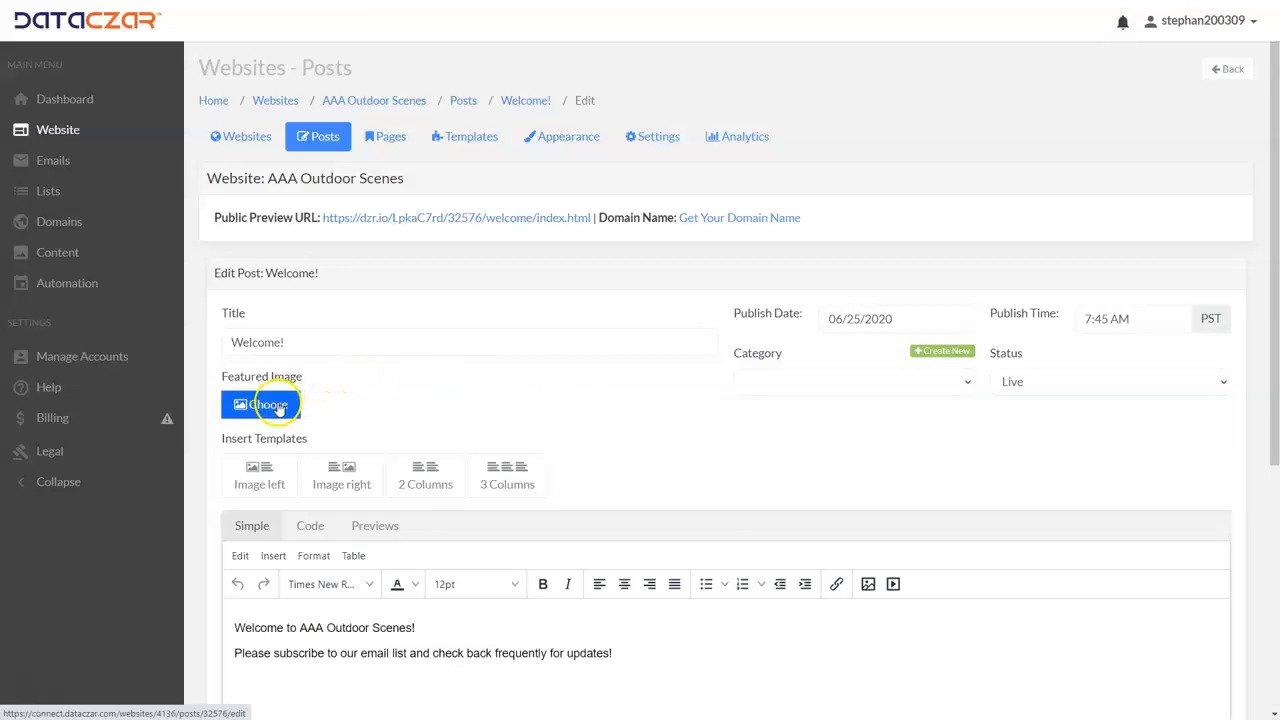
click(279, 406)
click(383, 470)
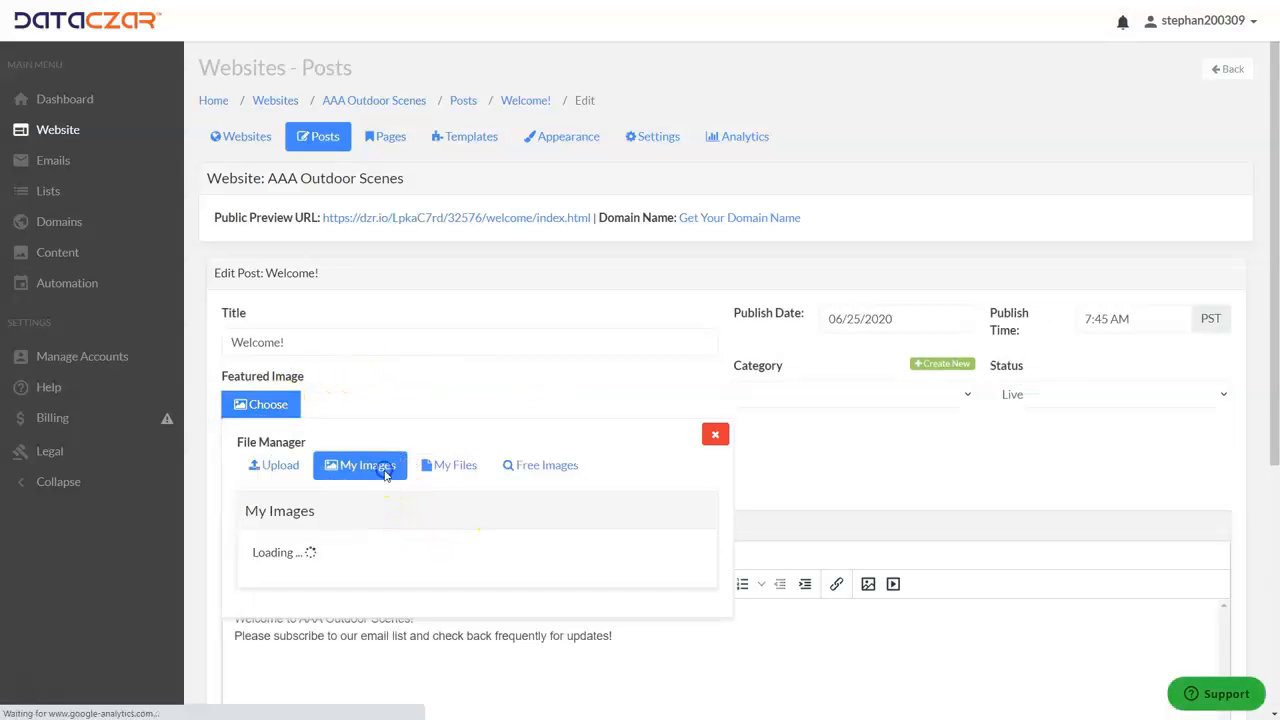
scroll(557, 375, down, 5)
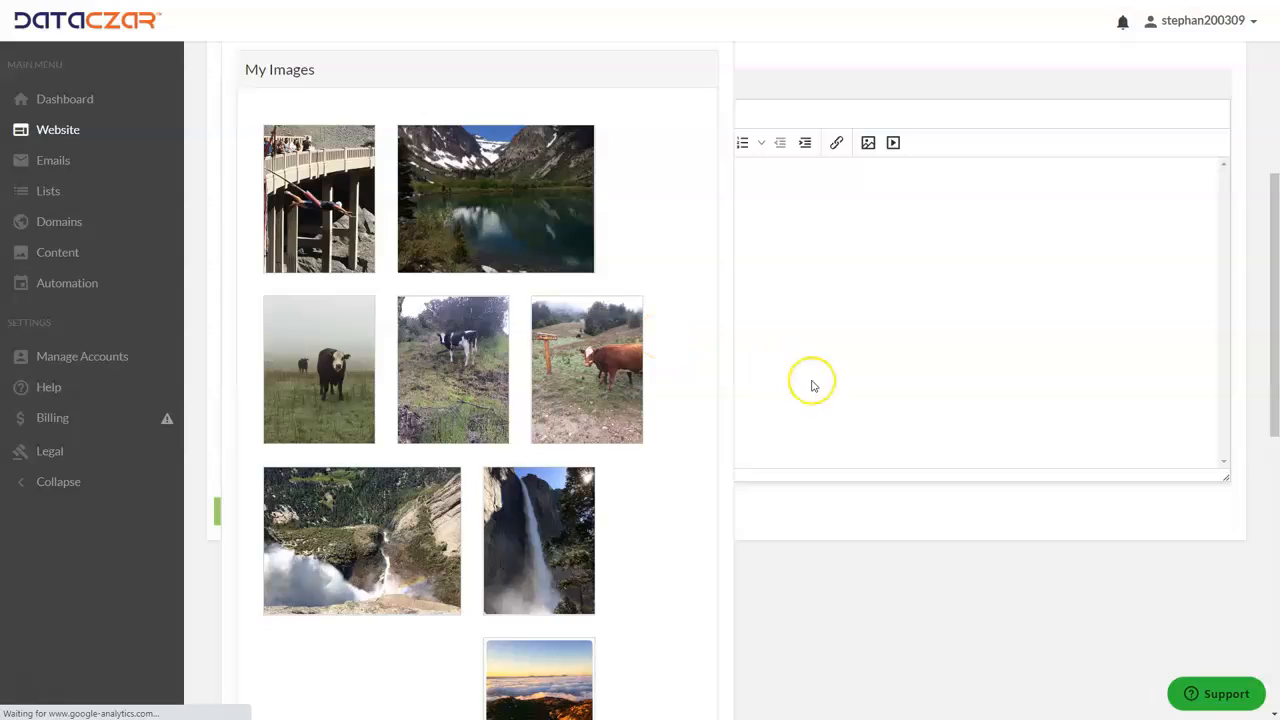
scroll(575, 365, down, 5)
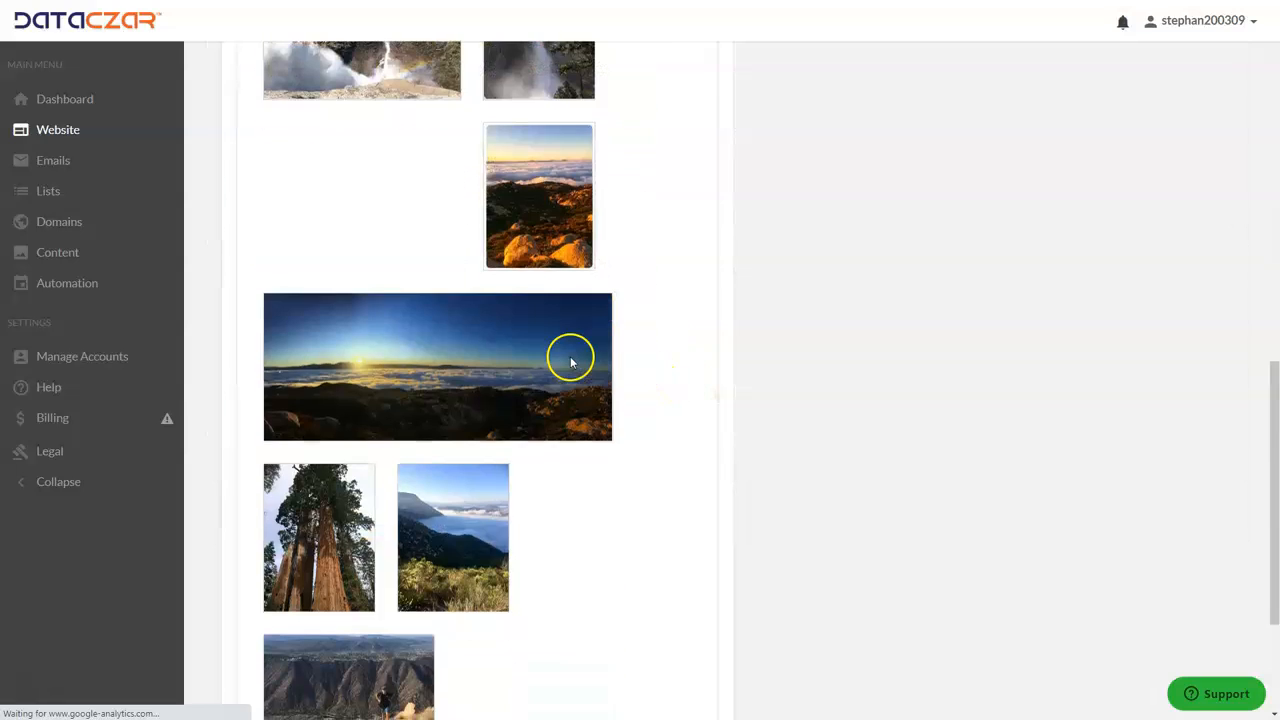
mouse_move(460, 537)
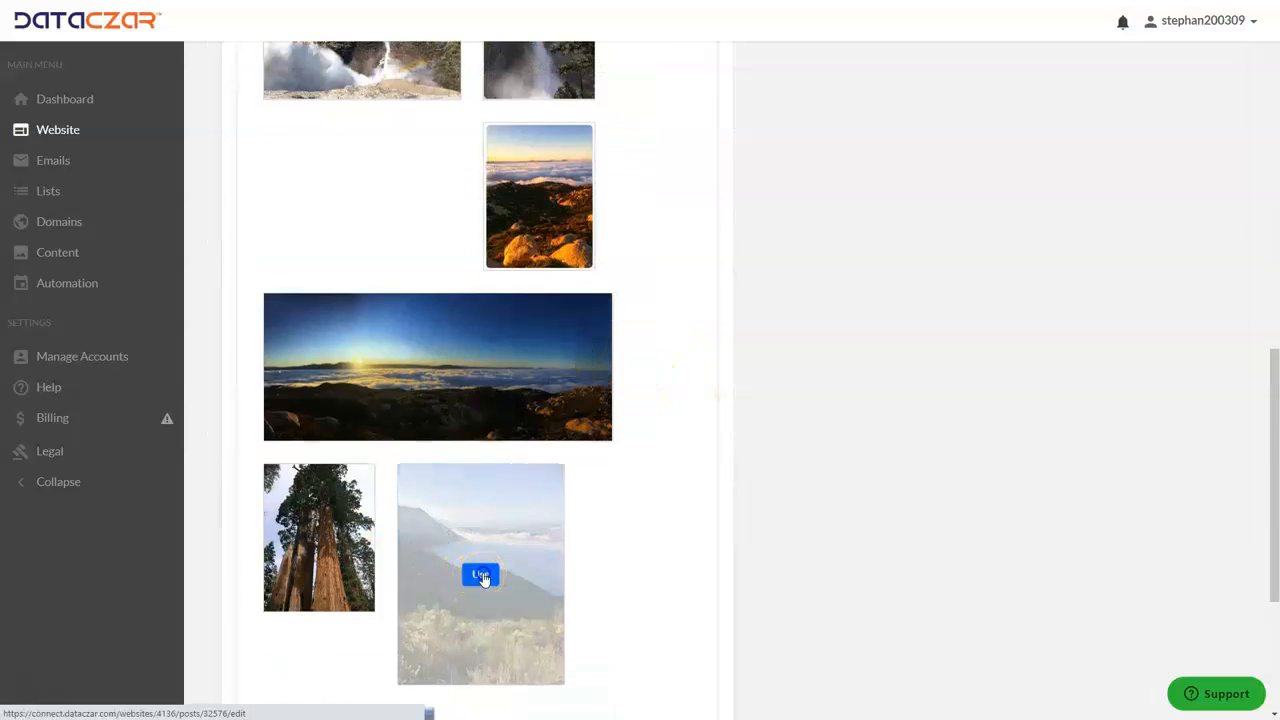
click(480, 575)
scroll(464, 430, up, 4)
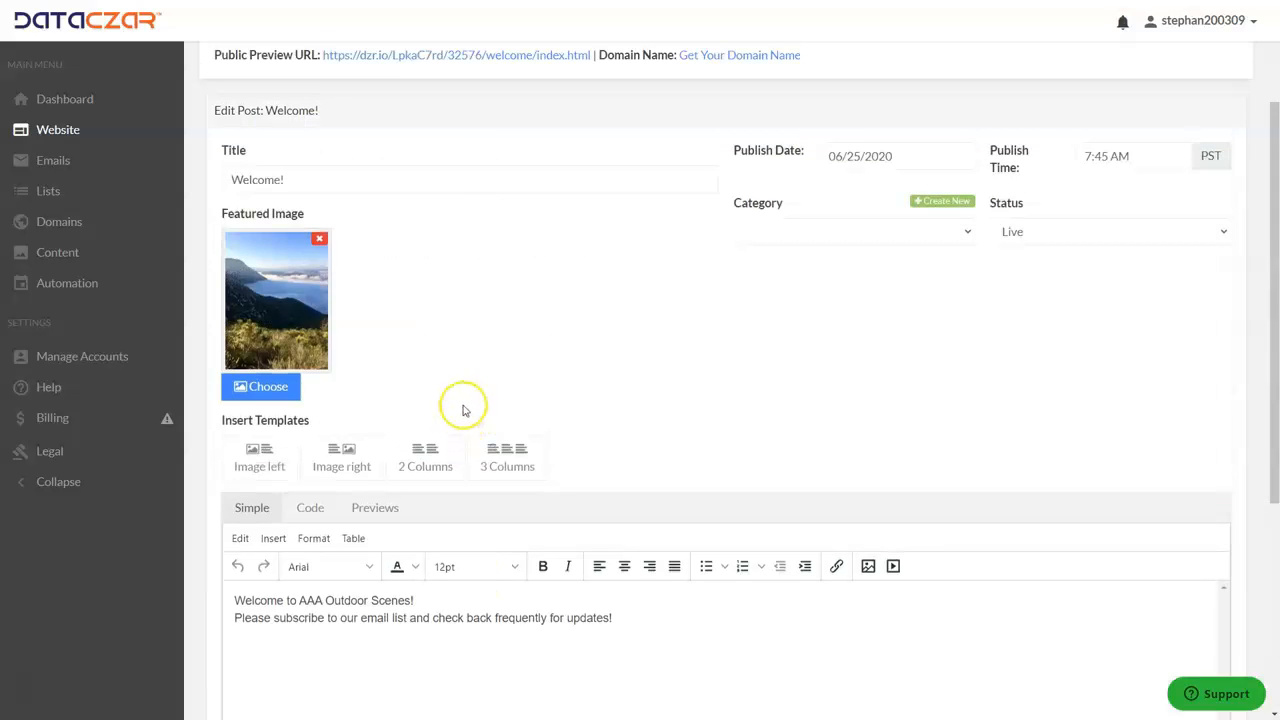
scroll(380, 470, down, 3)
click(275, 644)
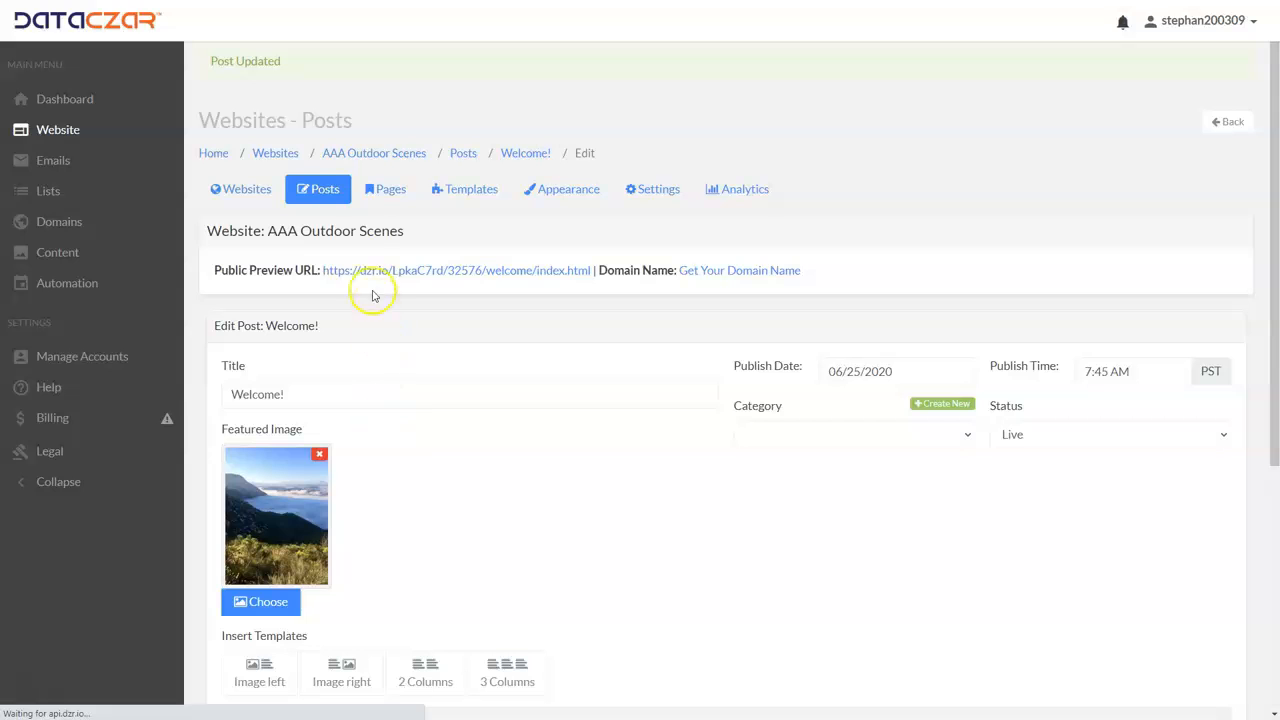
- Start a new post for the AAA Outdoor Scenes website and title it "El Cajon Mountain"
click(340, 191)
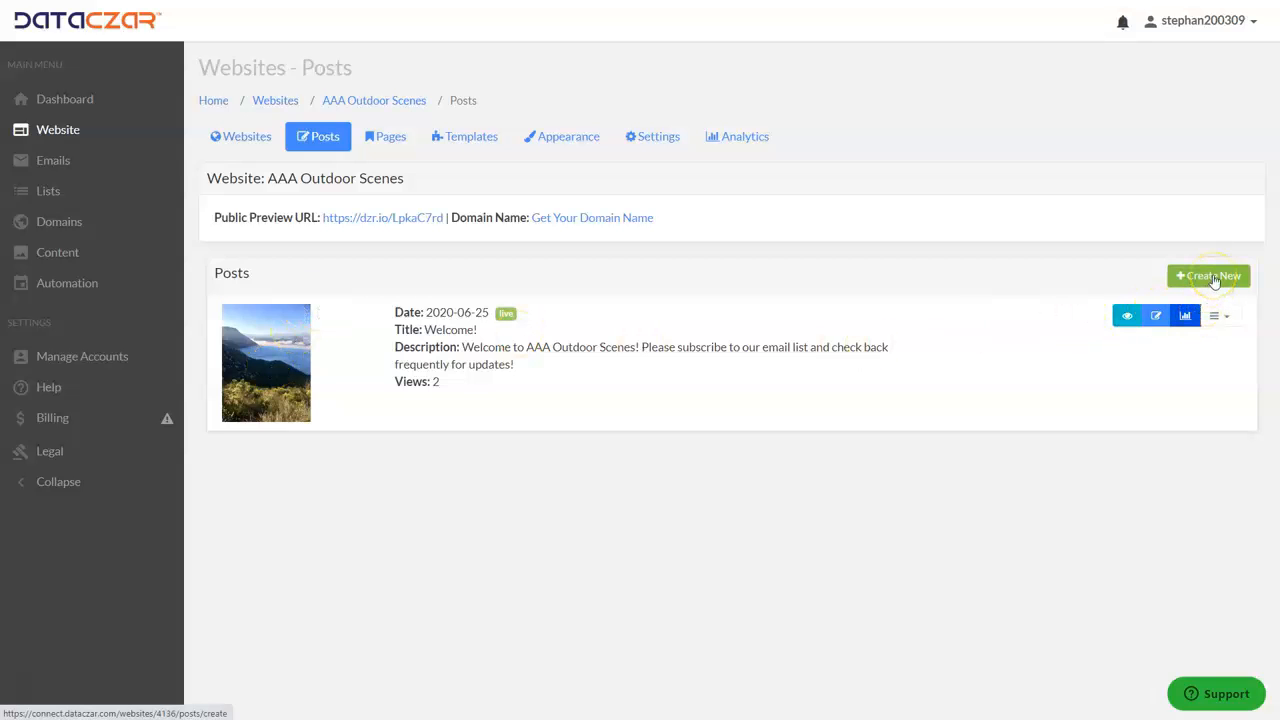
click(1213, 278)
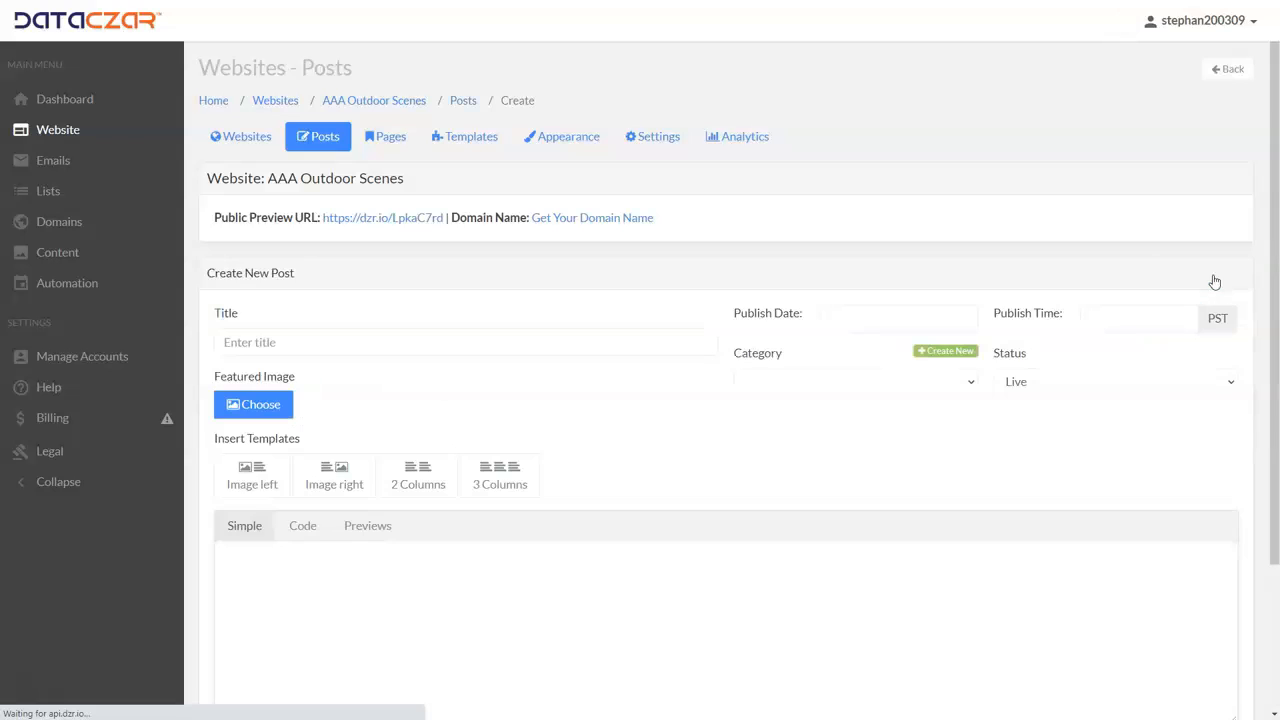
click(263, 341)
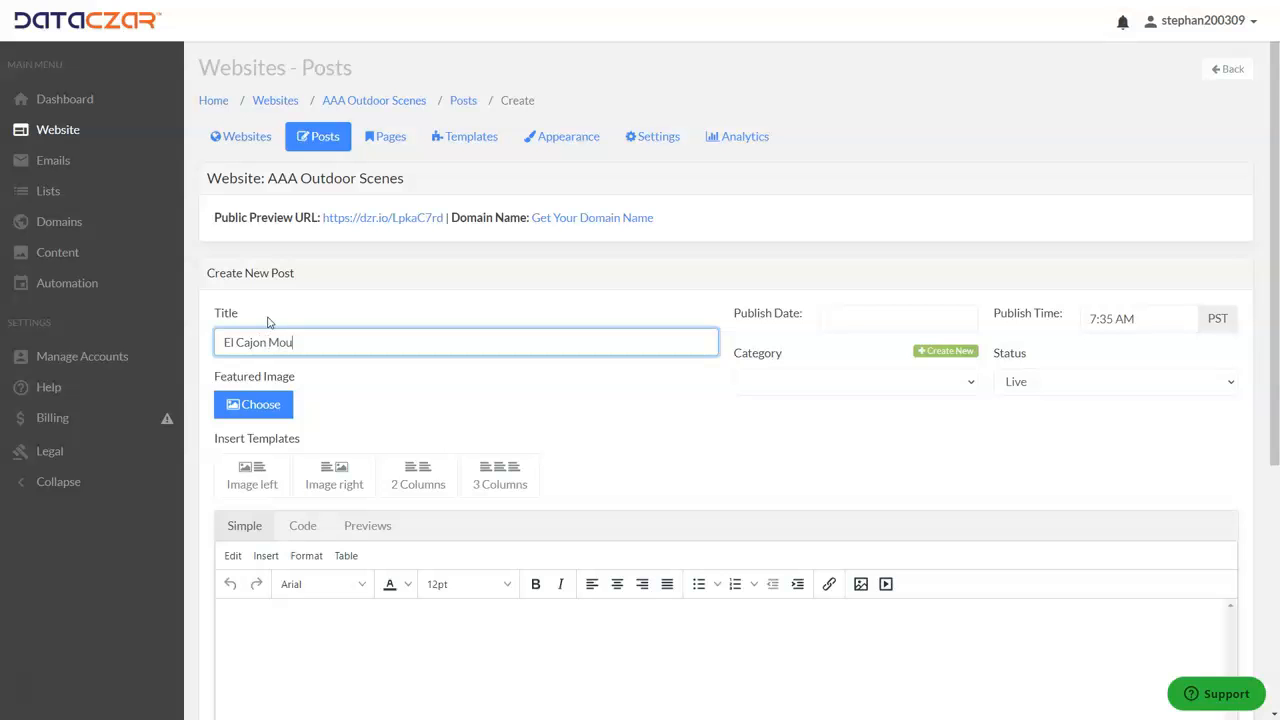
text(El Cajon Mountain)
- Add the heading "Beautiful El Cajon Mountain, San Diego, CA" to the post content in bold, 14pt and centred, with a new line below it
scroll(608, 320, down, 3)
click(689, 420)
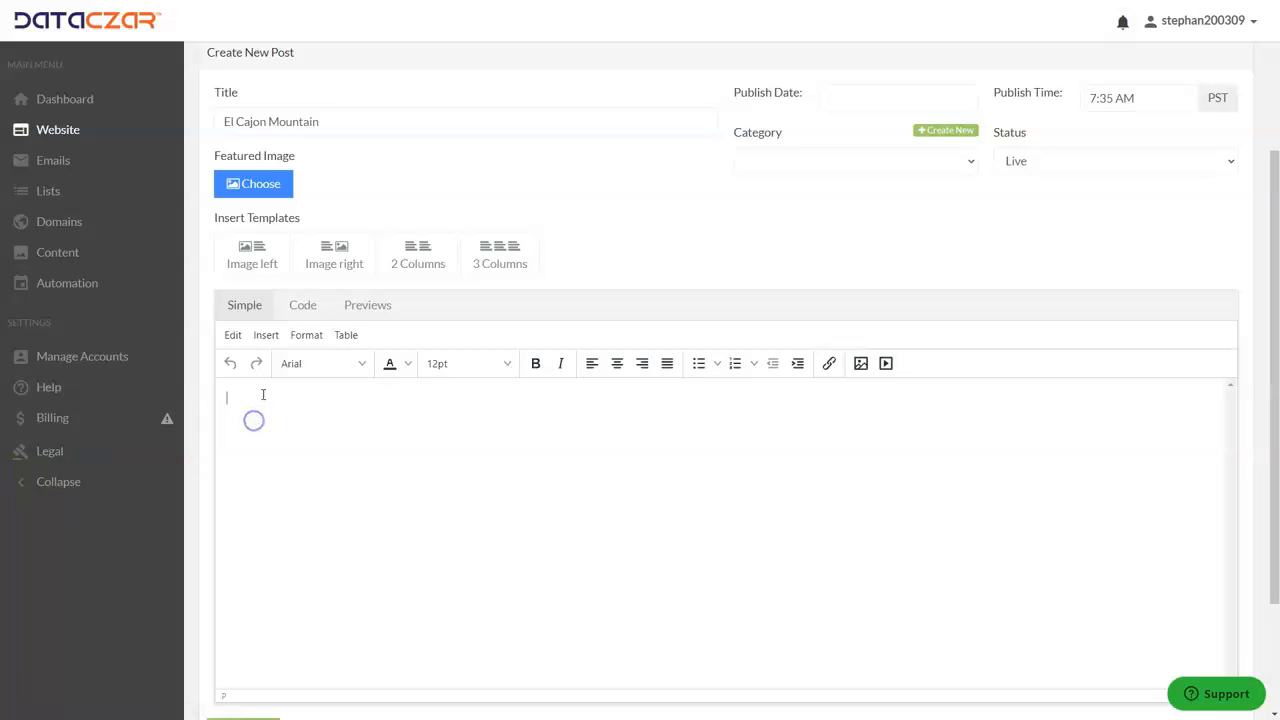
text(Beautiful El Cajon Mountain, San Diego, CA)
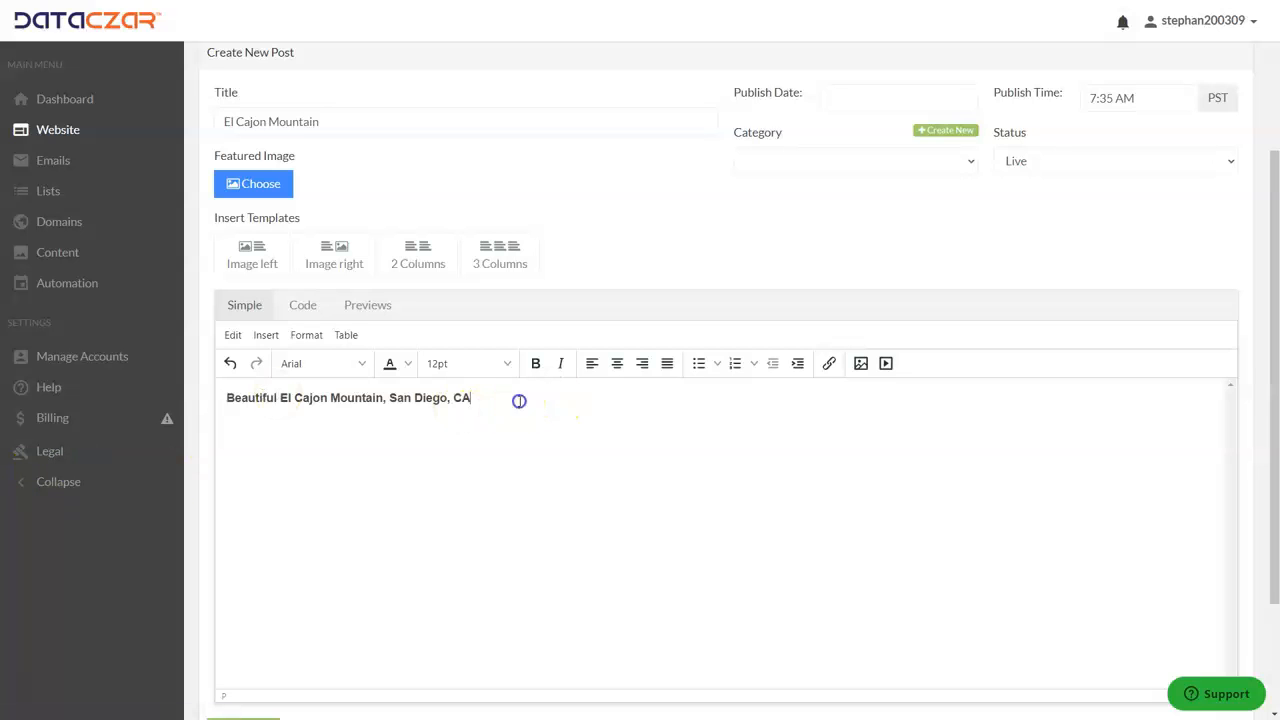
drag(517, 400, 200, 390)
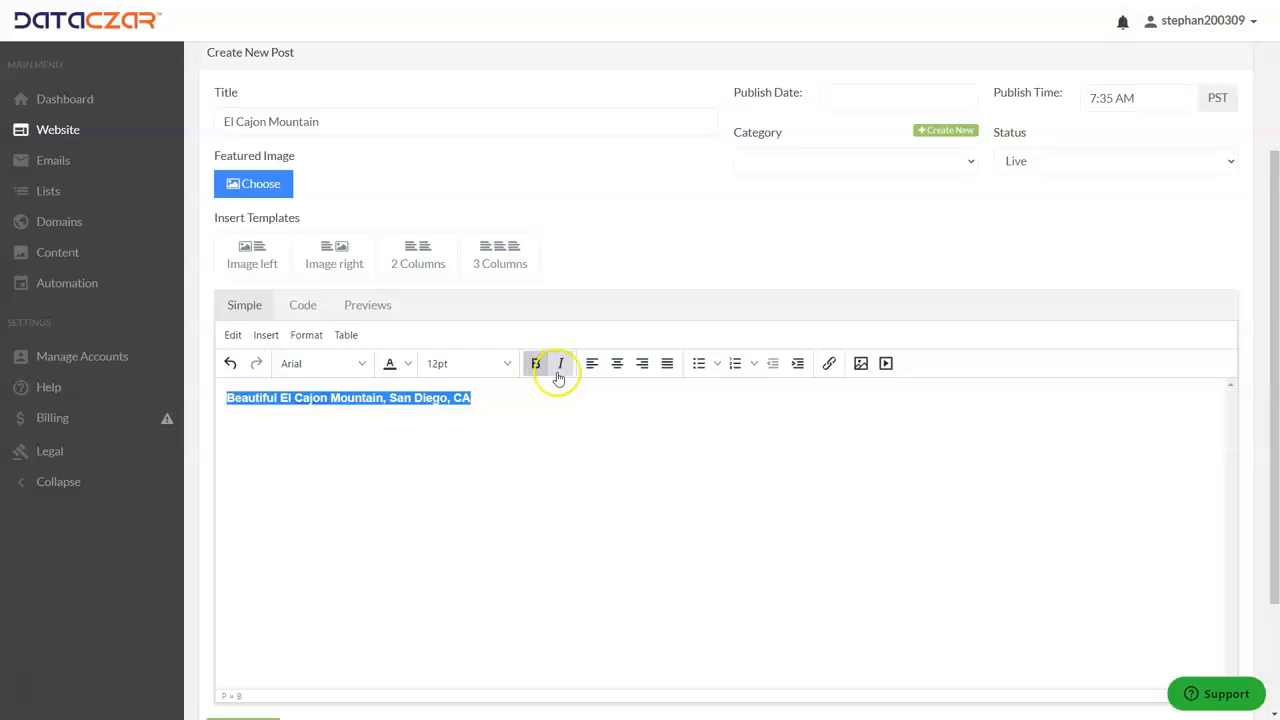
click(514, 366)
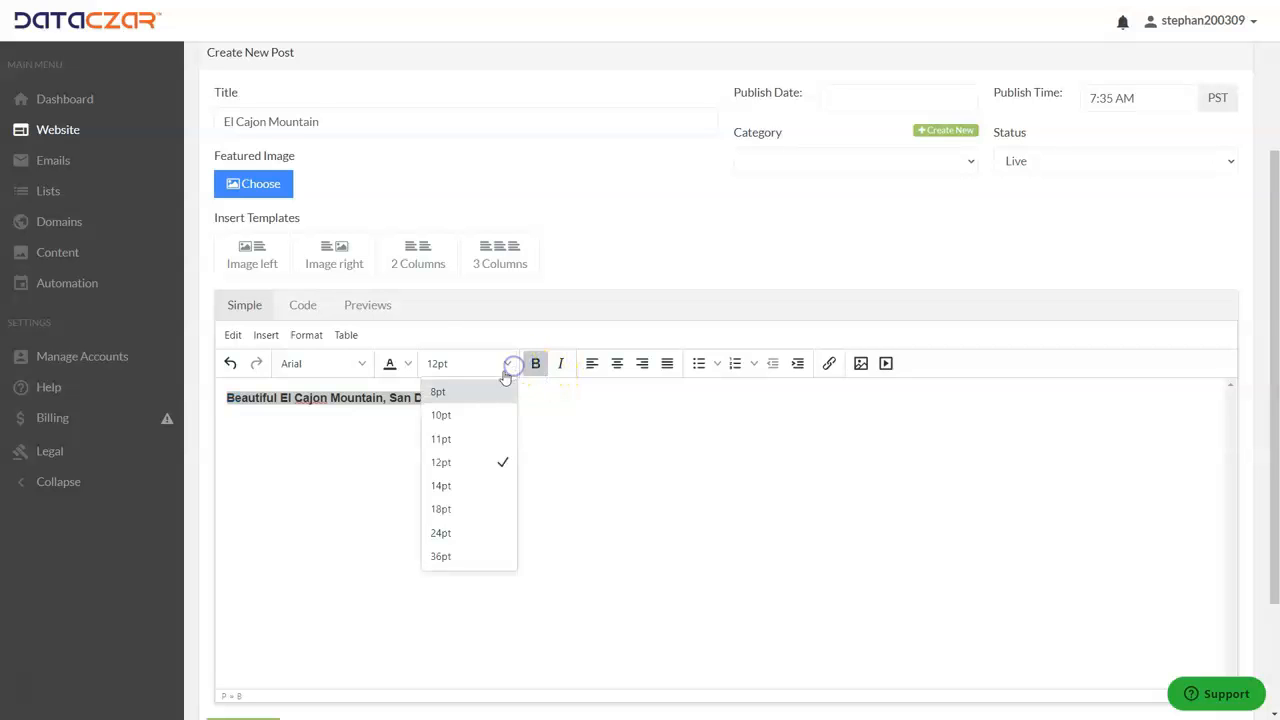
click(437, 487)
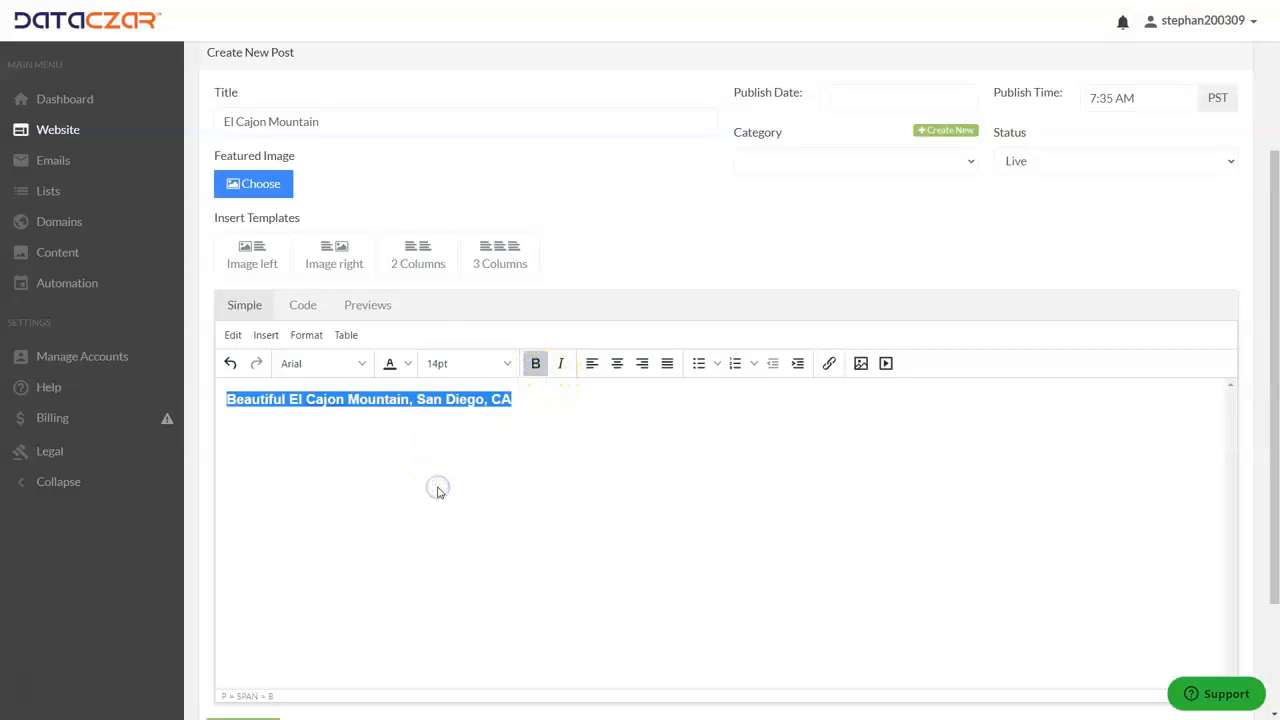
click(616, 369)
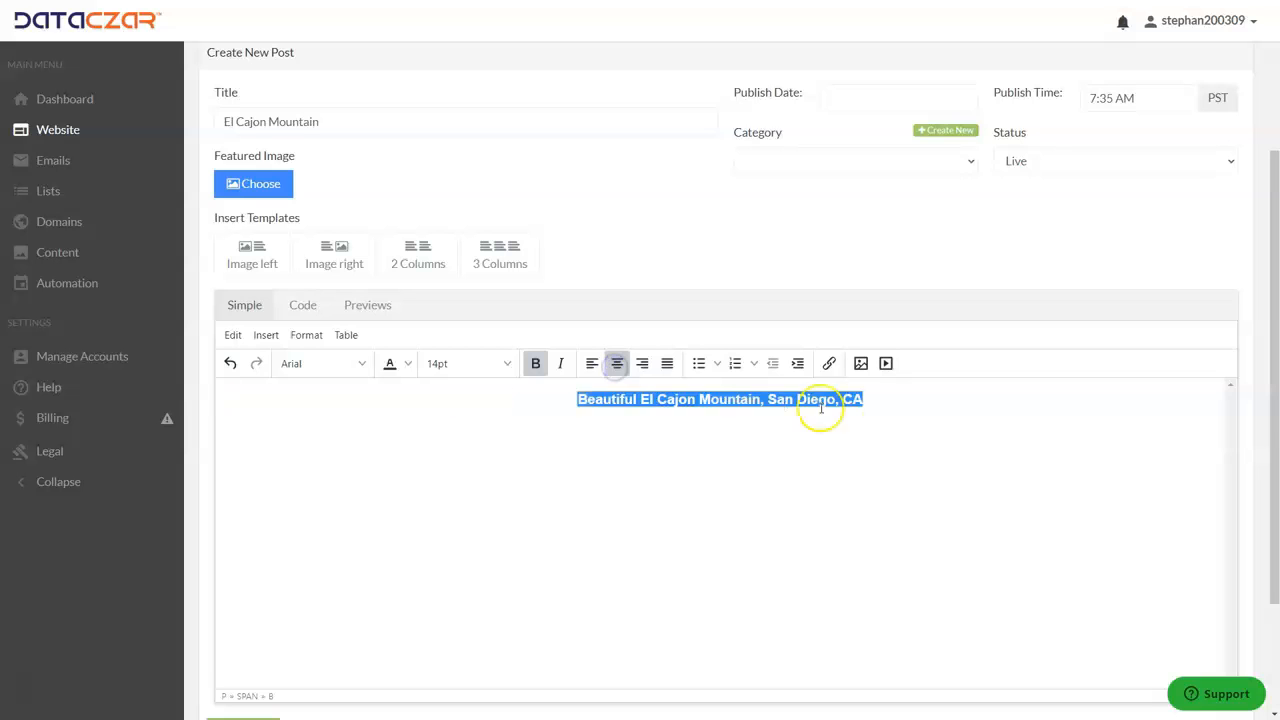
click(891, 399)
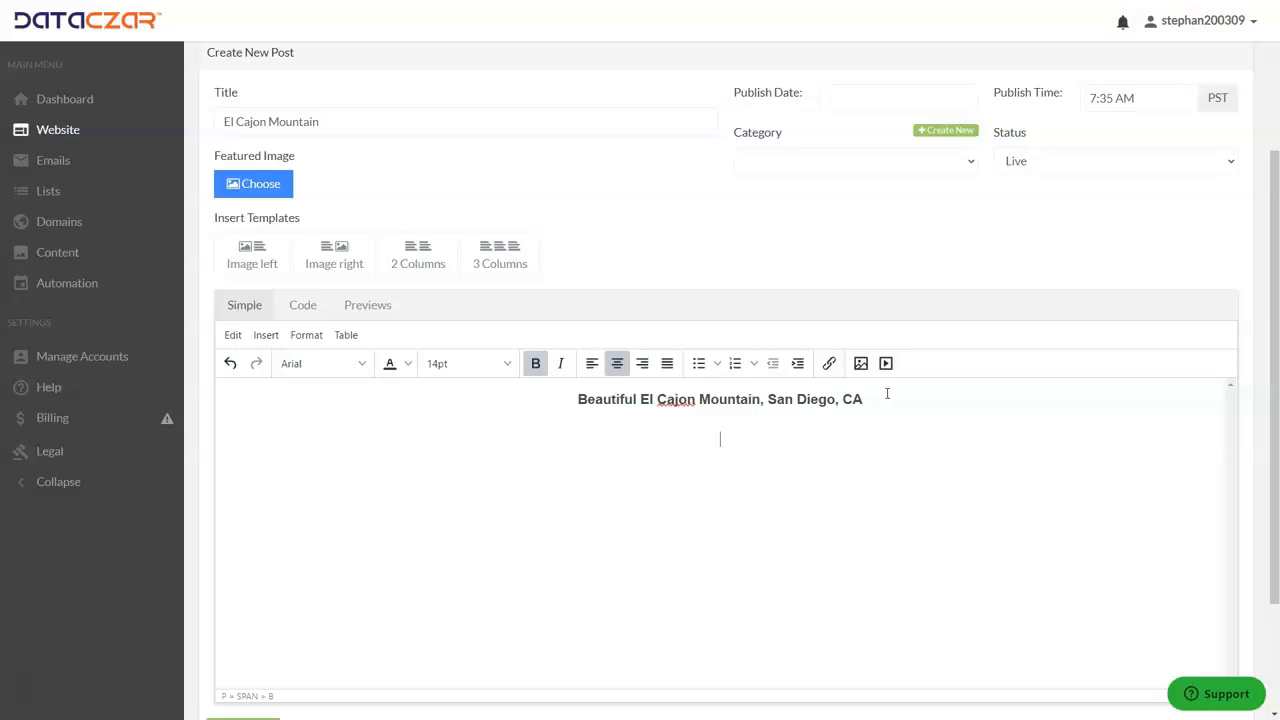
- Set the stored portrait photo of sunlit orange rocks above the clouds as the post's featured image
click(280, 183)
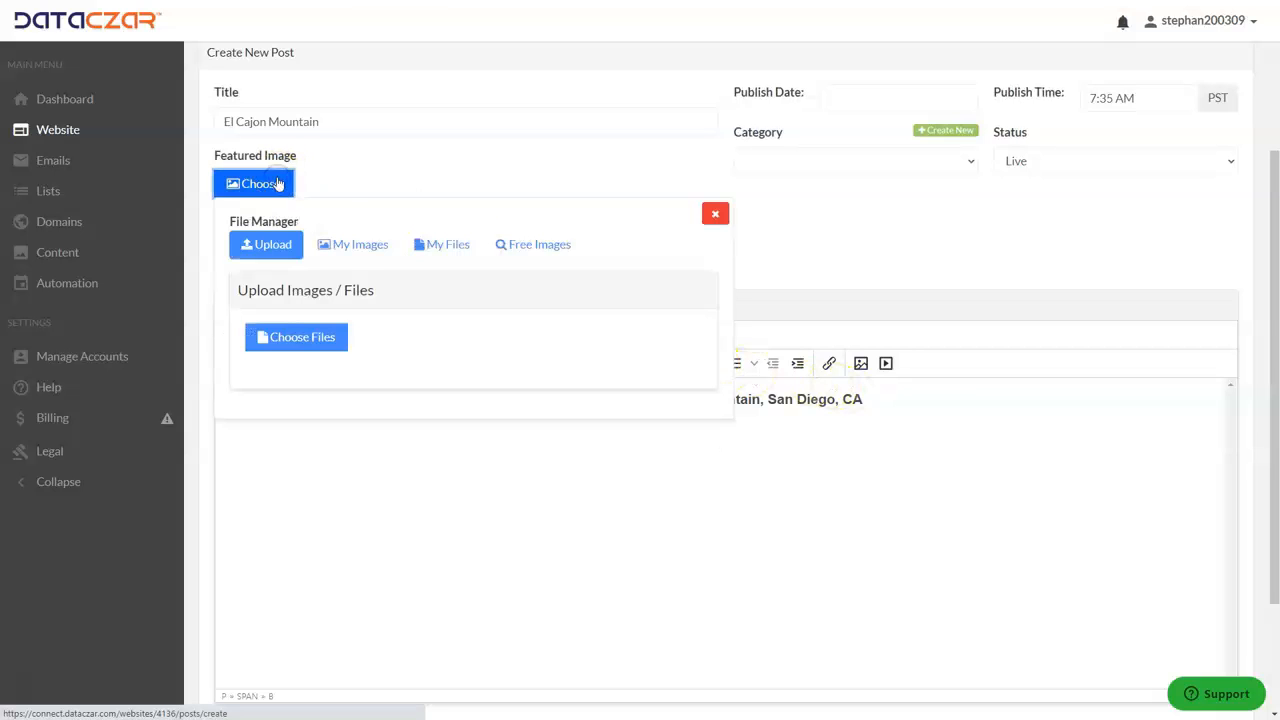
click(352, 250)
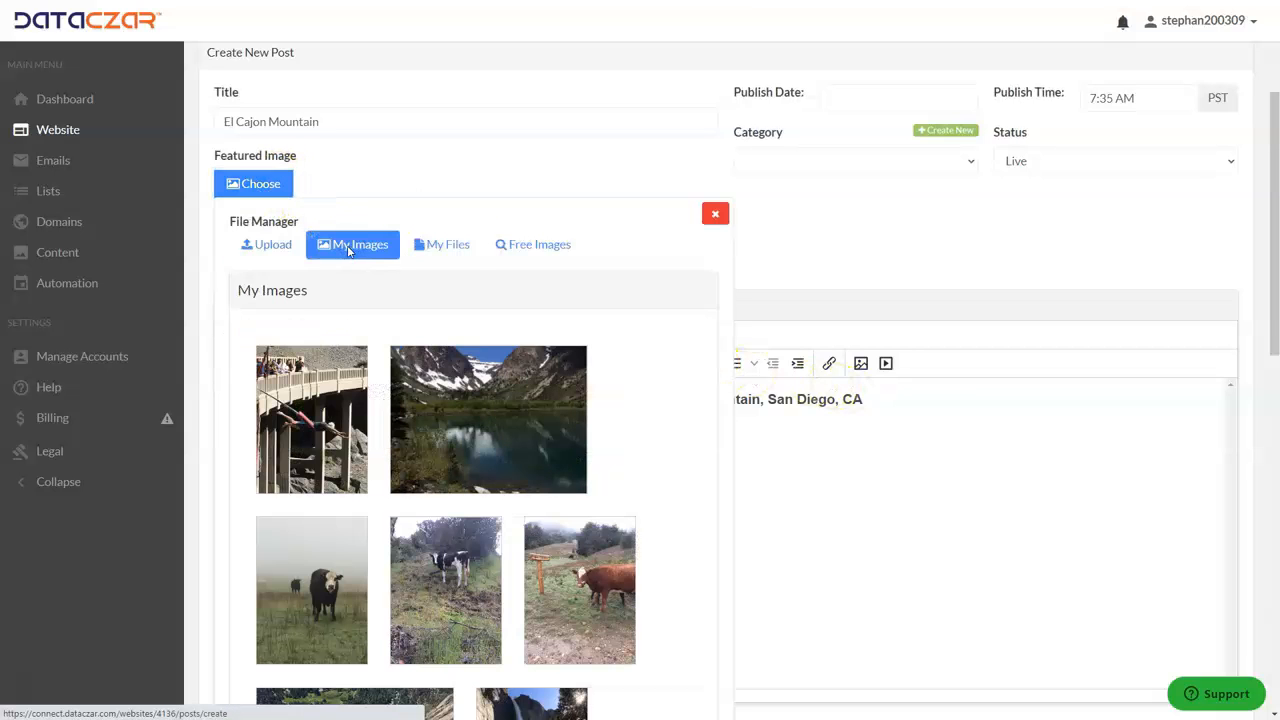
scroll(547, 457, down, 5)
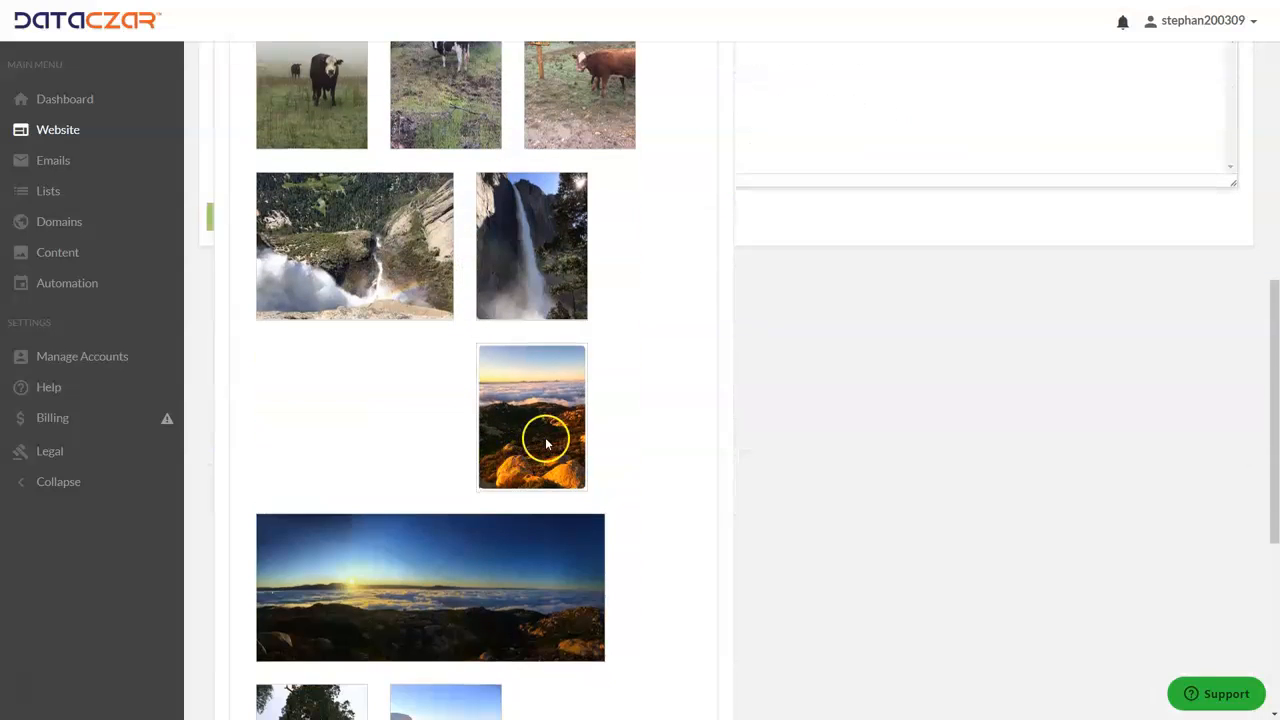
click(548, 440)
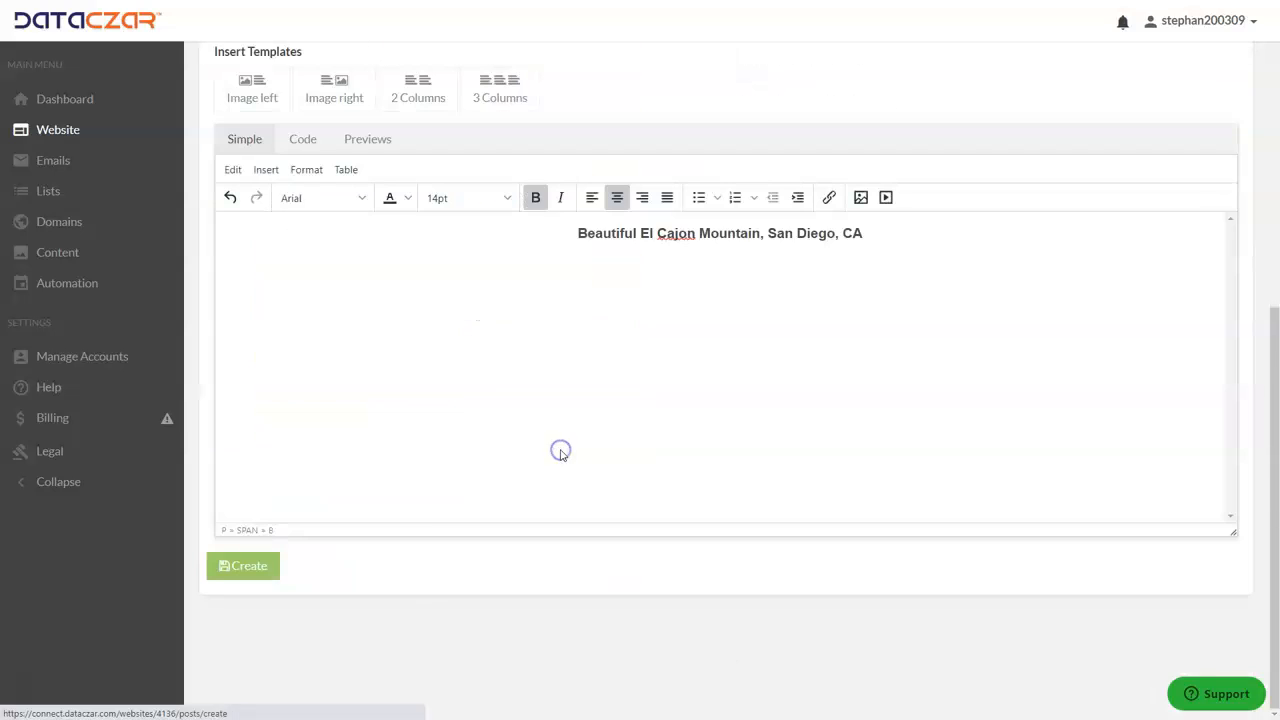
scroll(500, 330, up, 3)
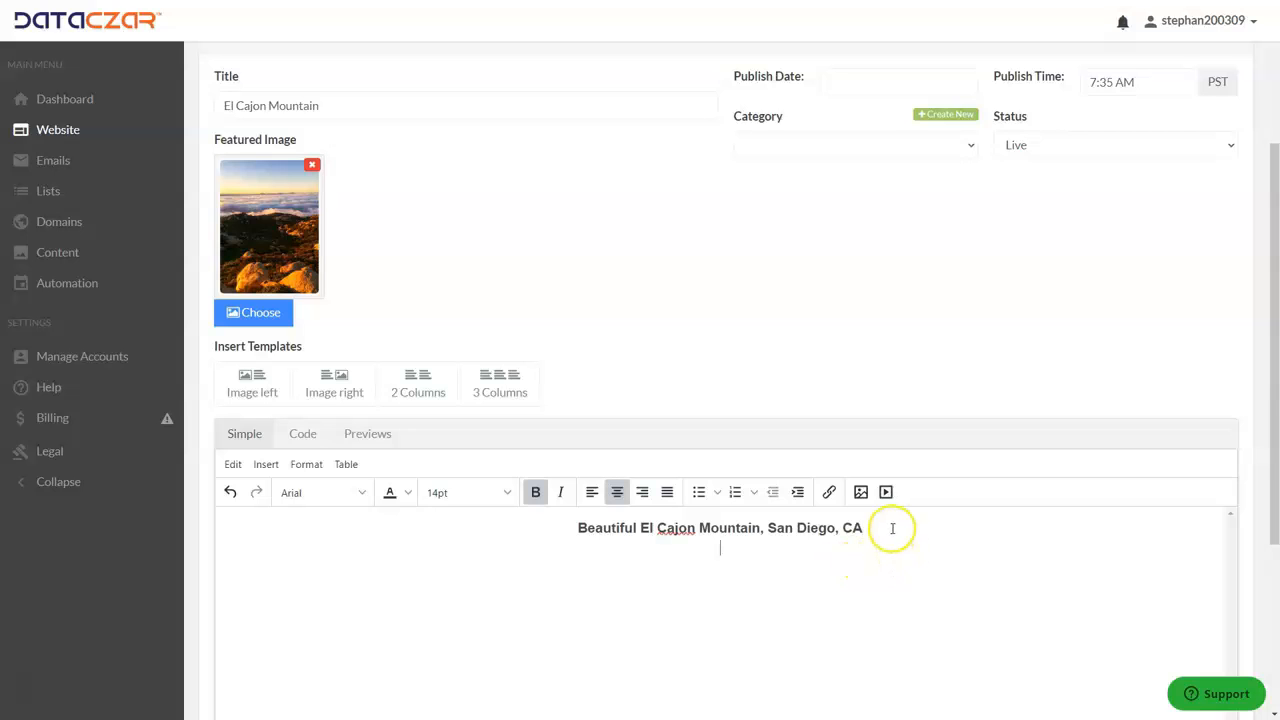
- Insert the stored photo of the hiker standing on a rocky outcrop below the heading in the post content
scroll(816, 552, down, 2)
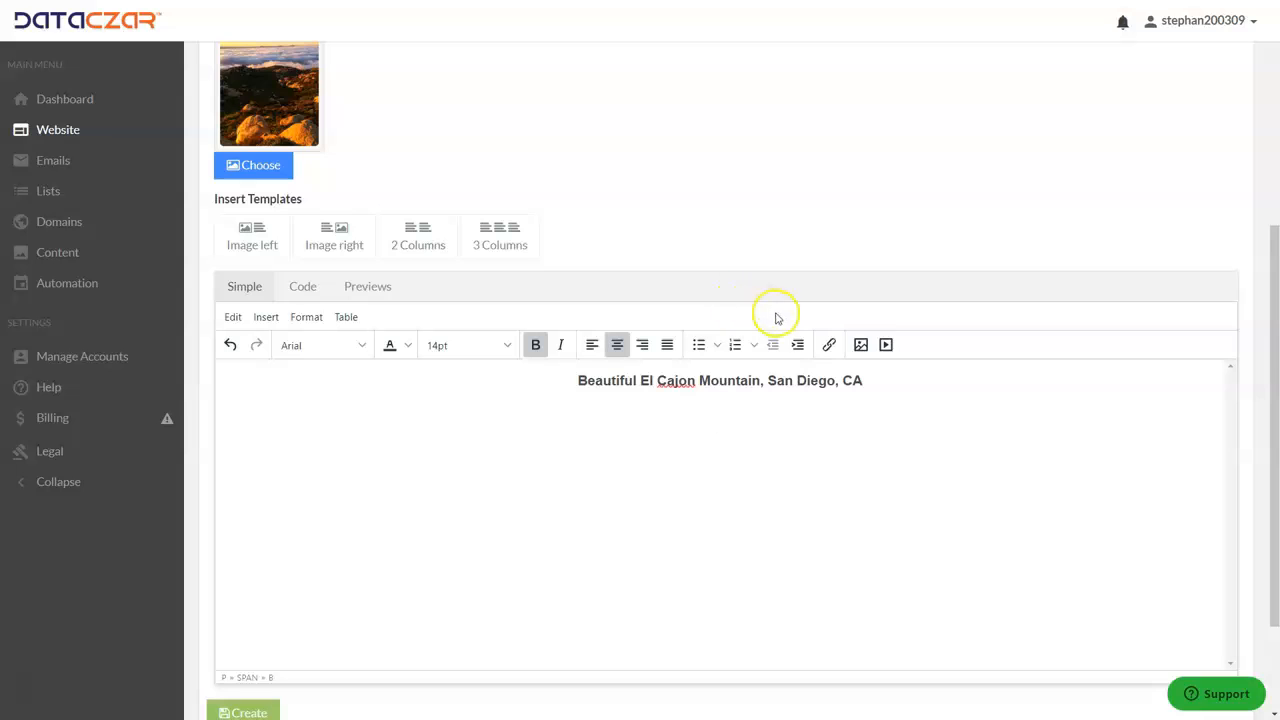
click(860, 346)
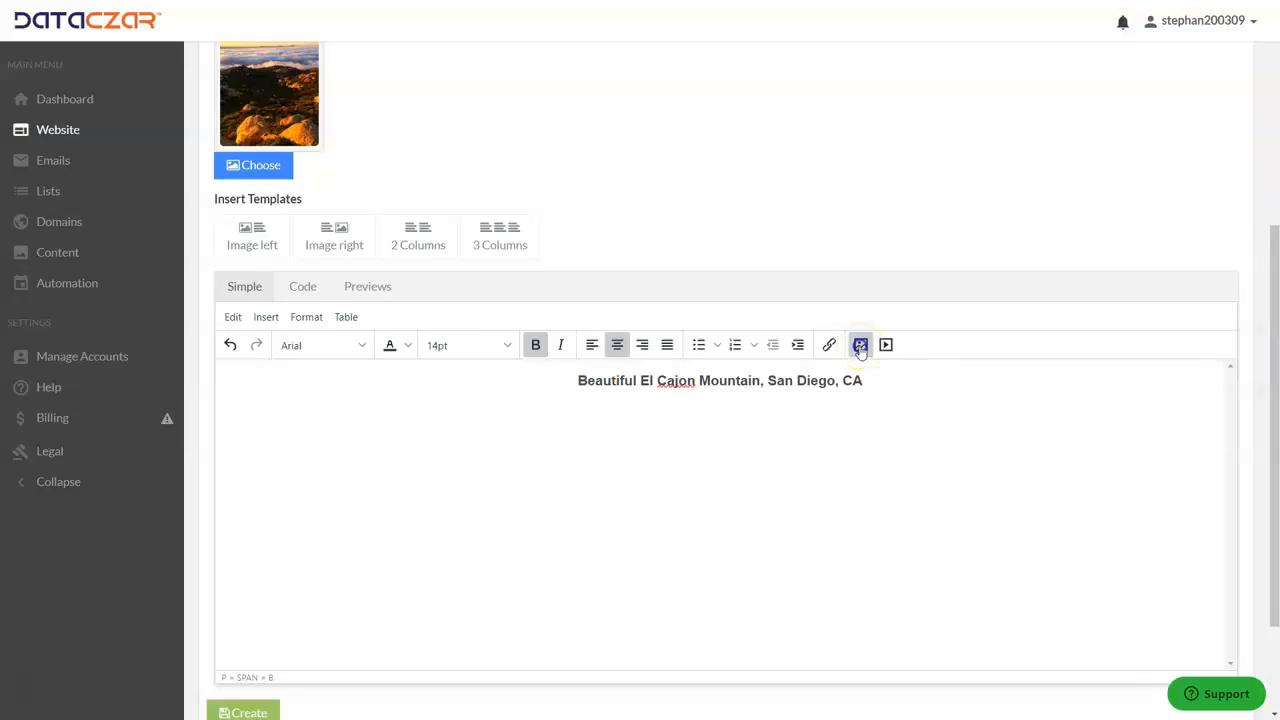
click(795, 320)
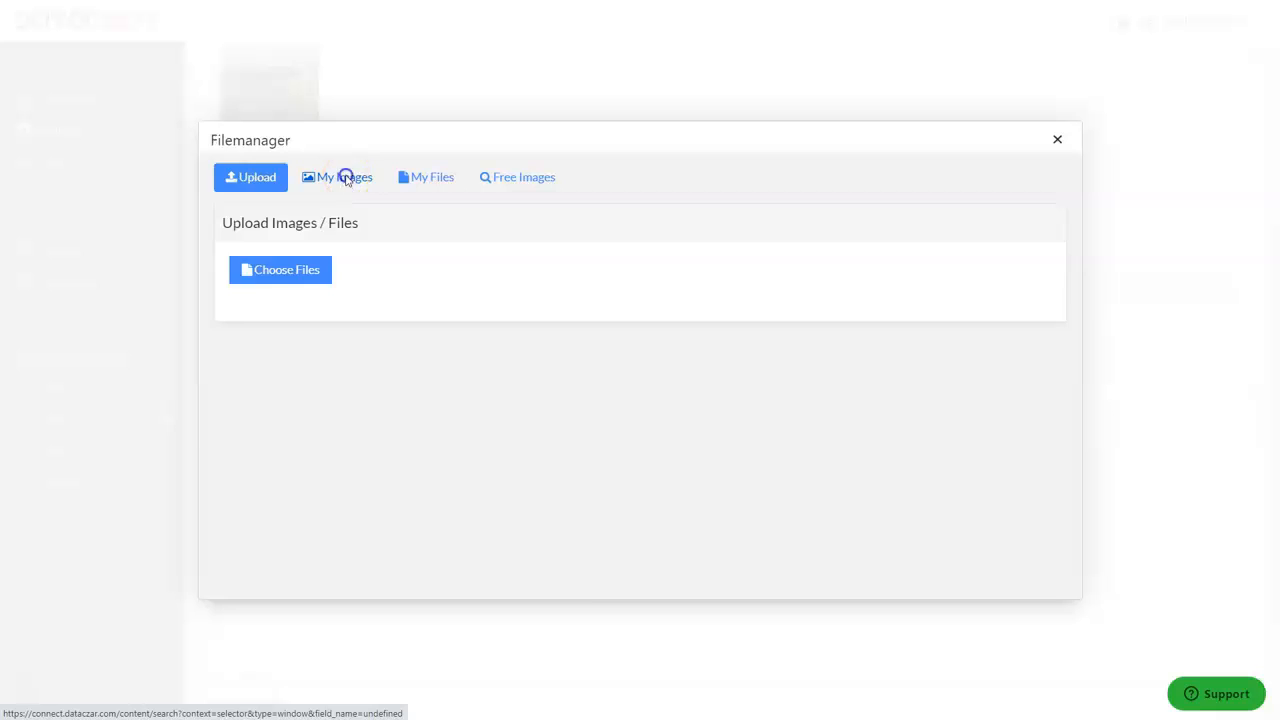
click(347, 177)
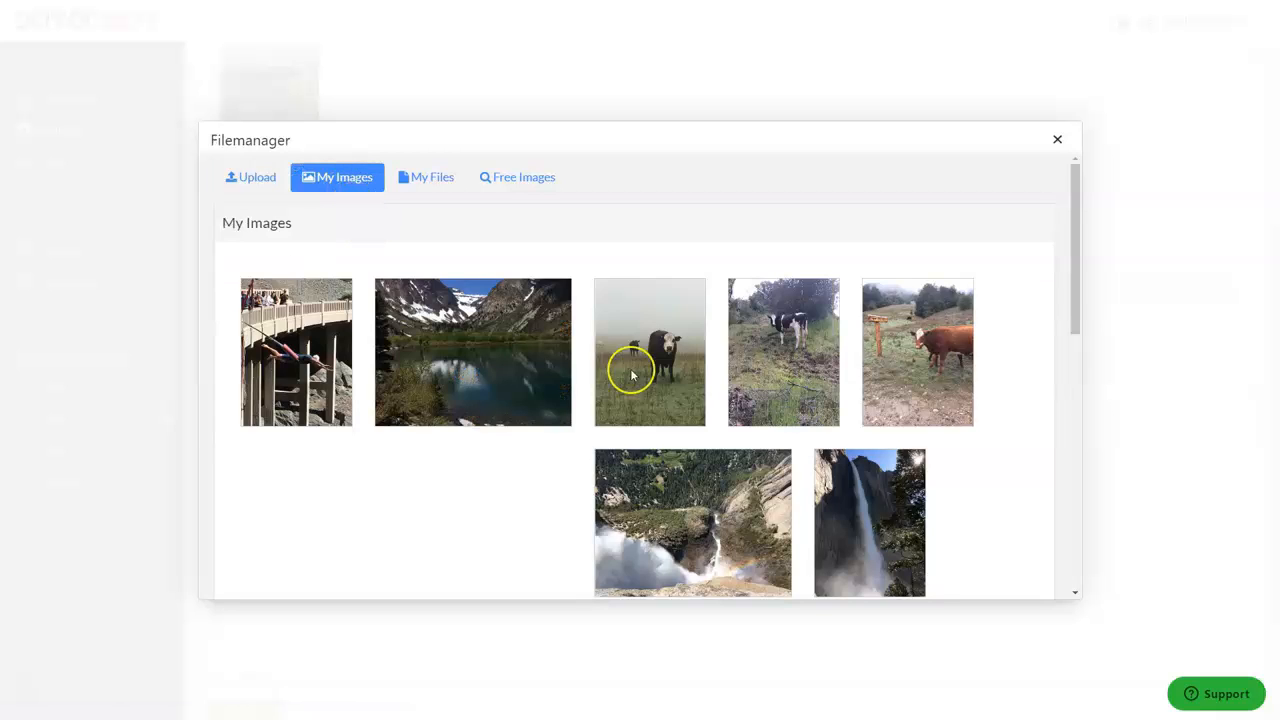
scroll(620, 370, down, 6)
scroll(619, 373, down, 1)
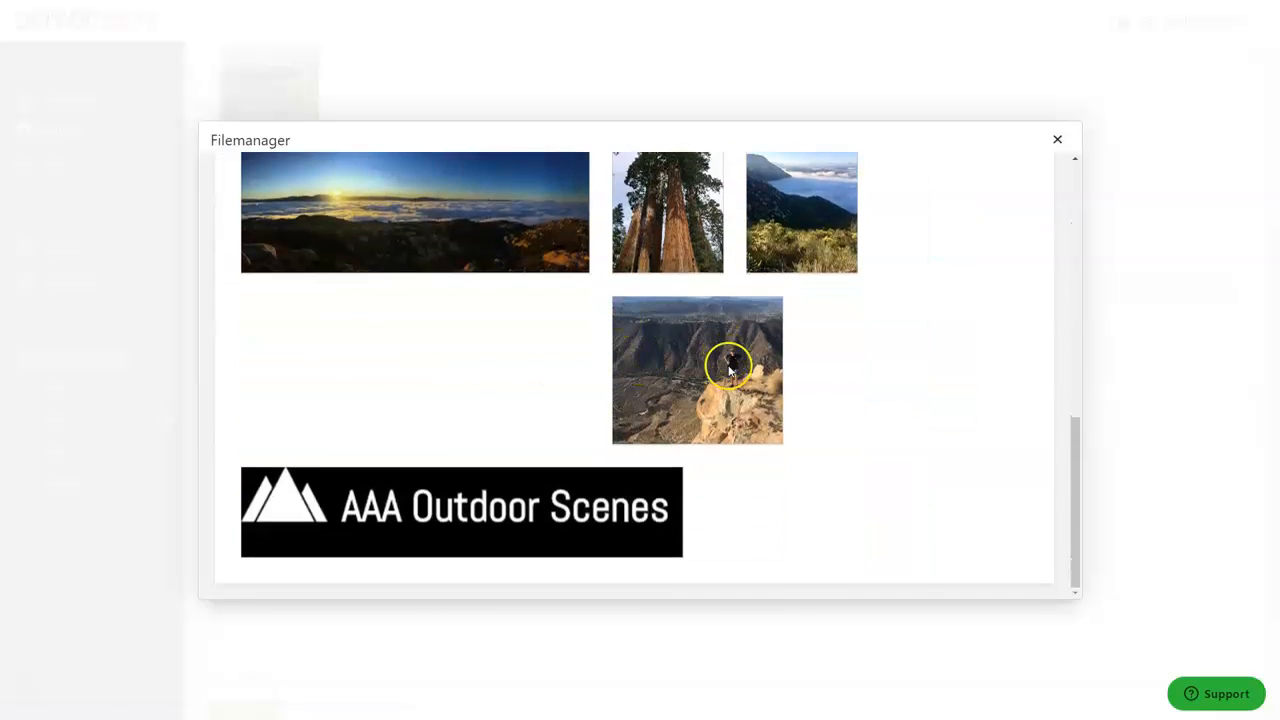
mouse_move(723, 376)
click(735, 405)
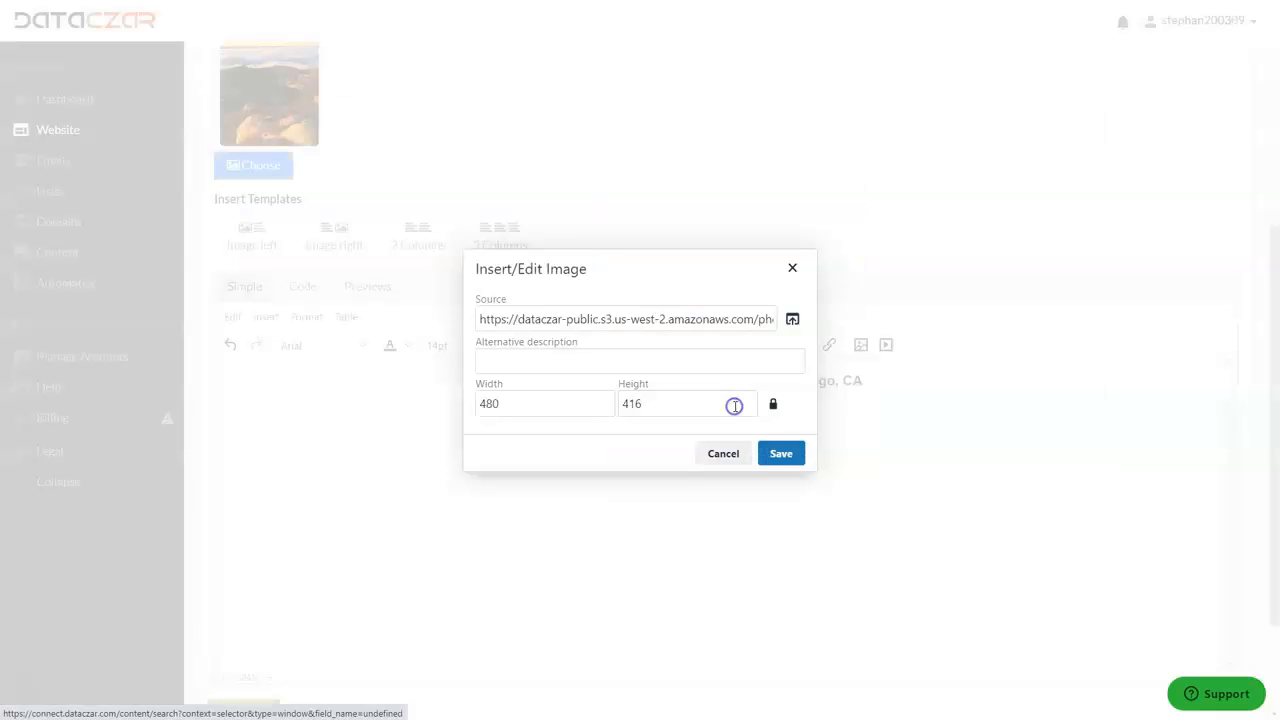
click(781, 455)
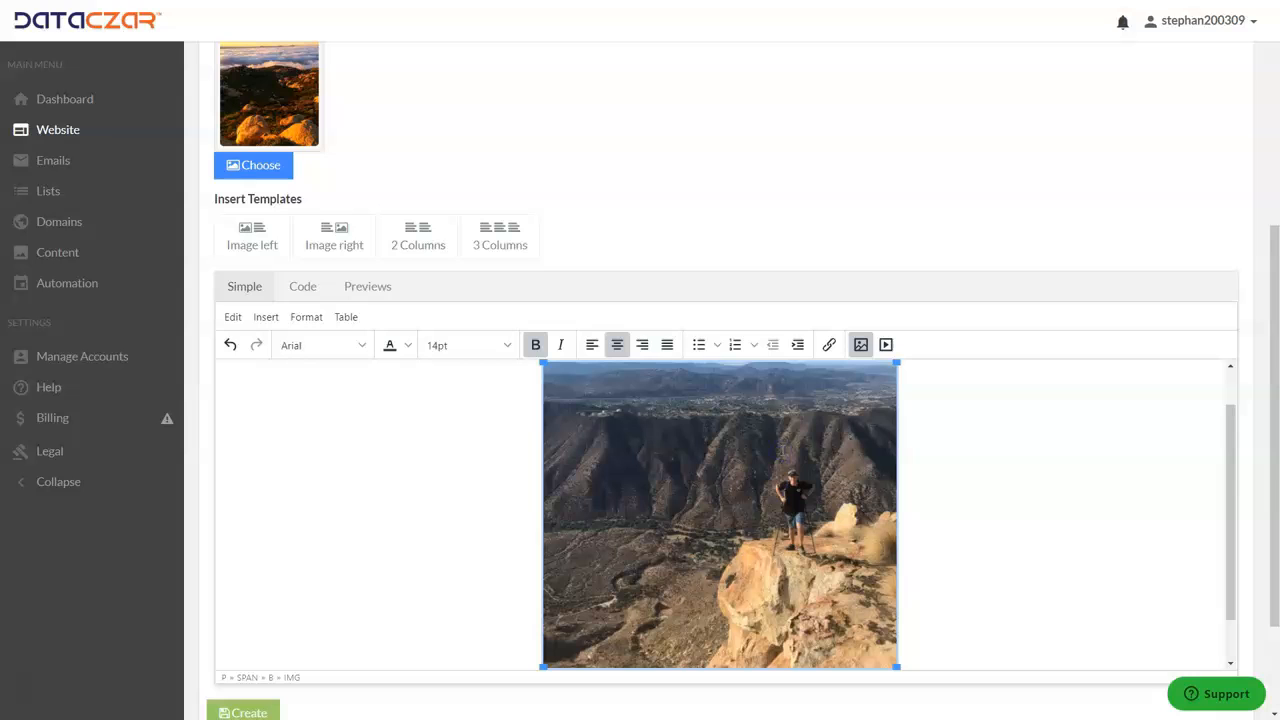
- Try to preview the unsaved El Cajon Mountain post and return to its simple editor
scroll(875, 441, up, 2)
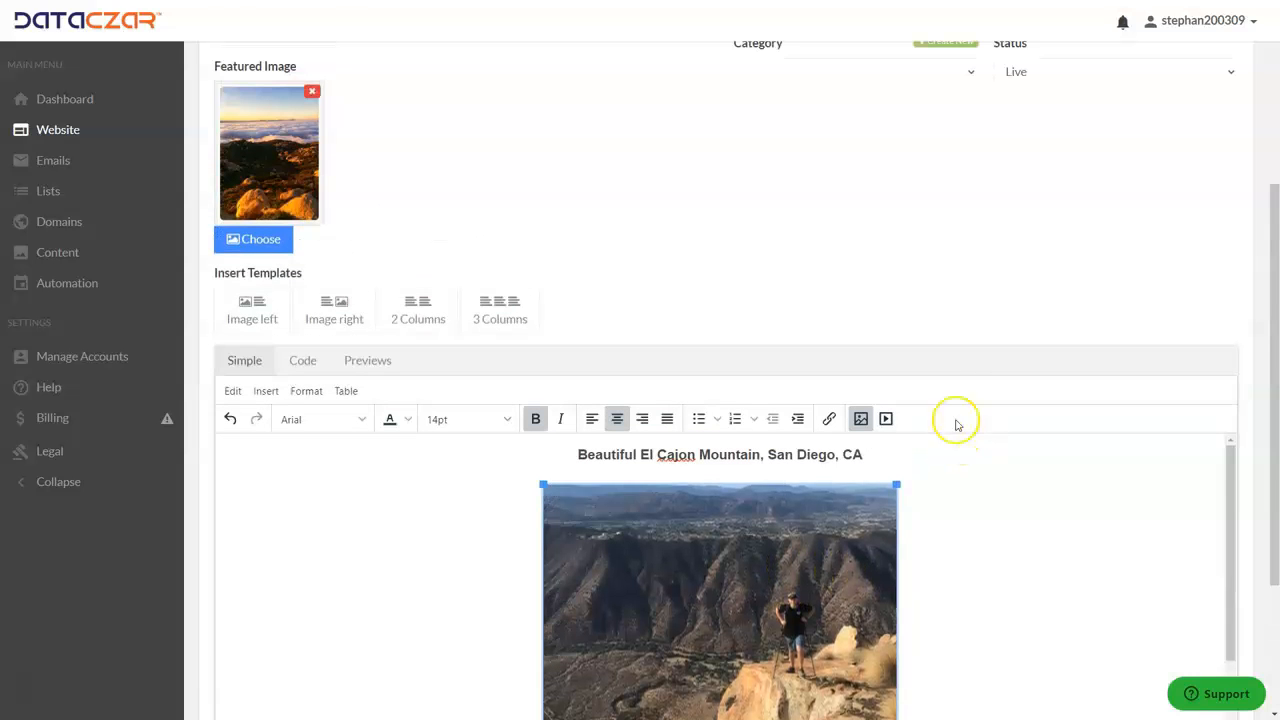
click(366, 362)
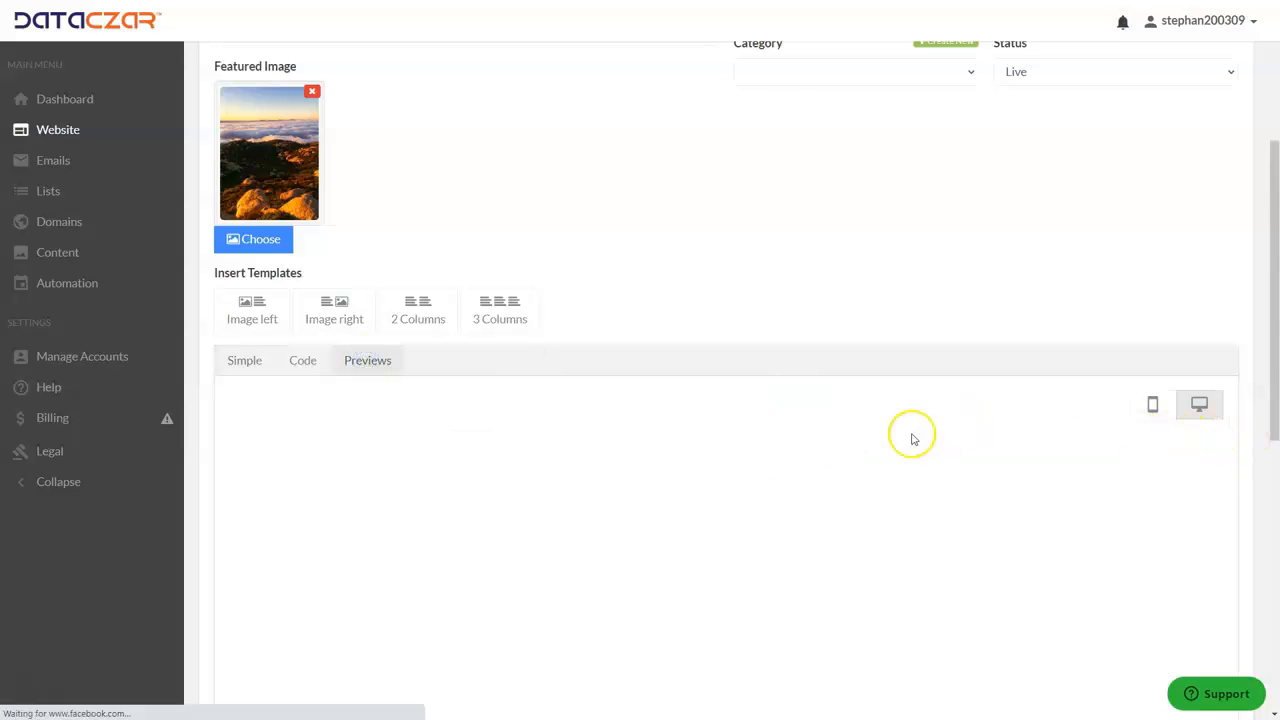
click(243, 361)
click(369, 364)
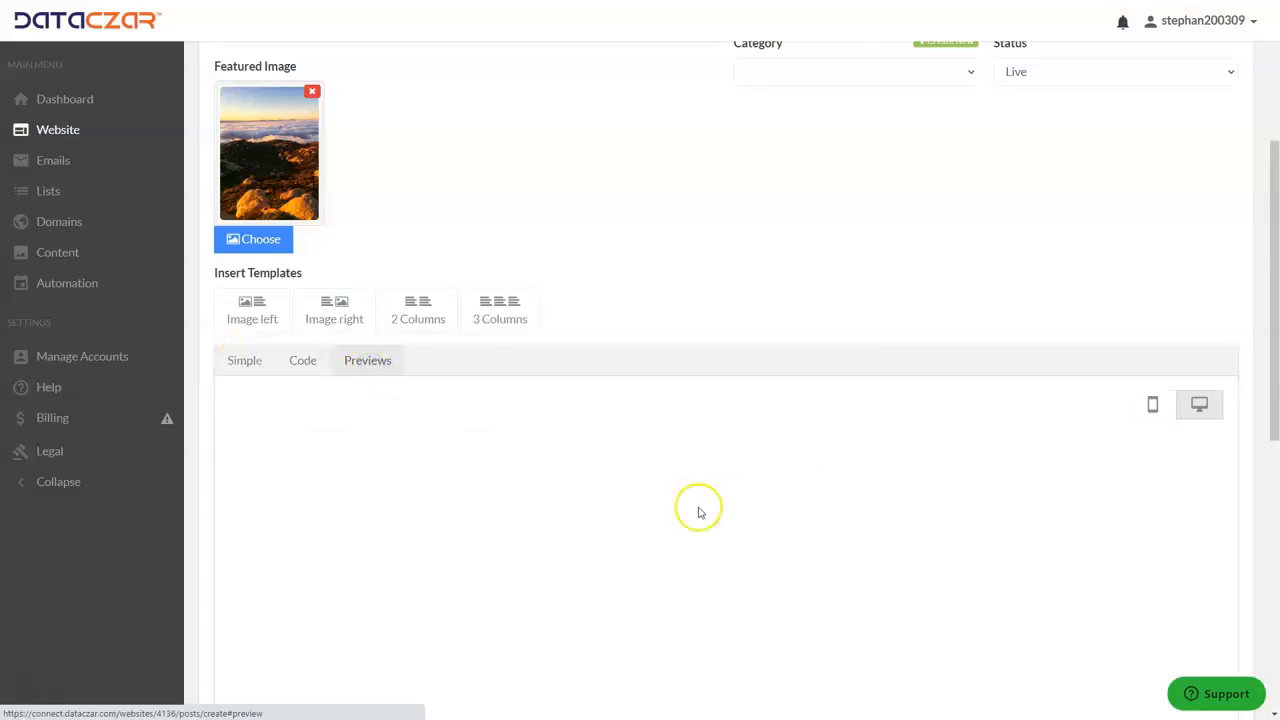
scroll(700, 512, down, 3)
scroll(600, 460, up, 4)
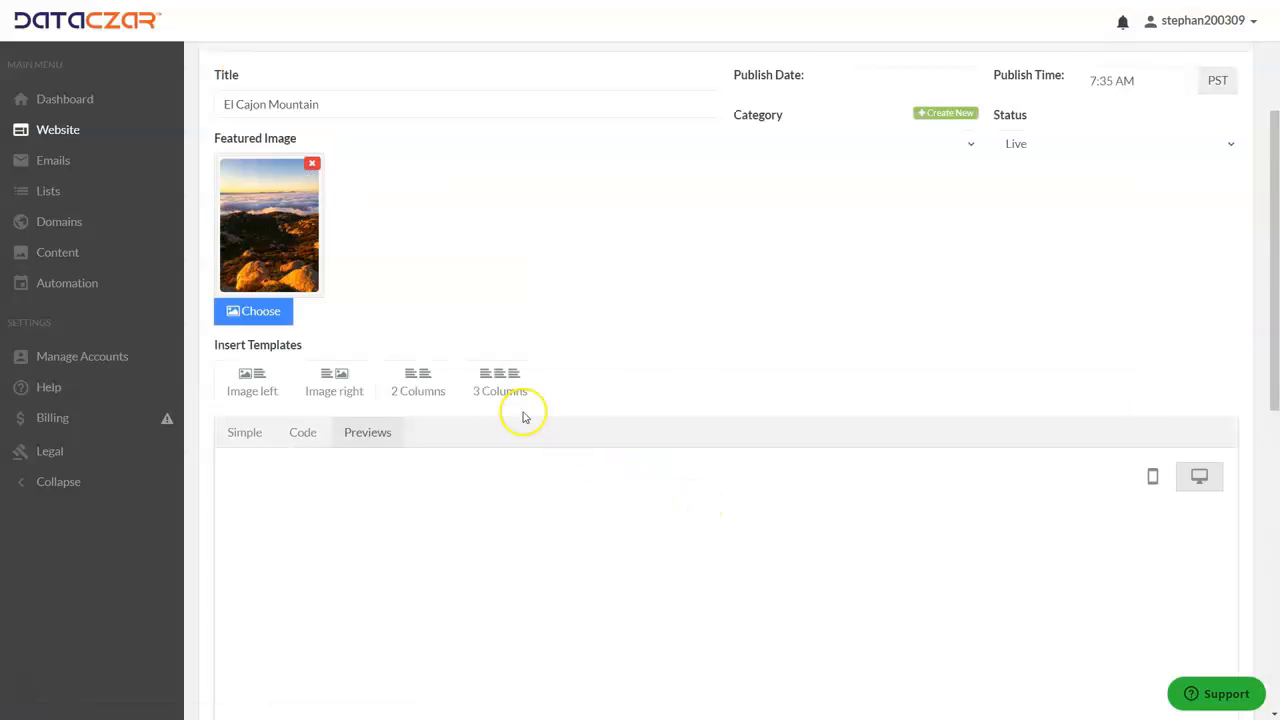
click(250, 433)
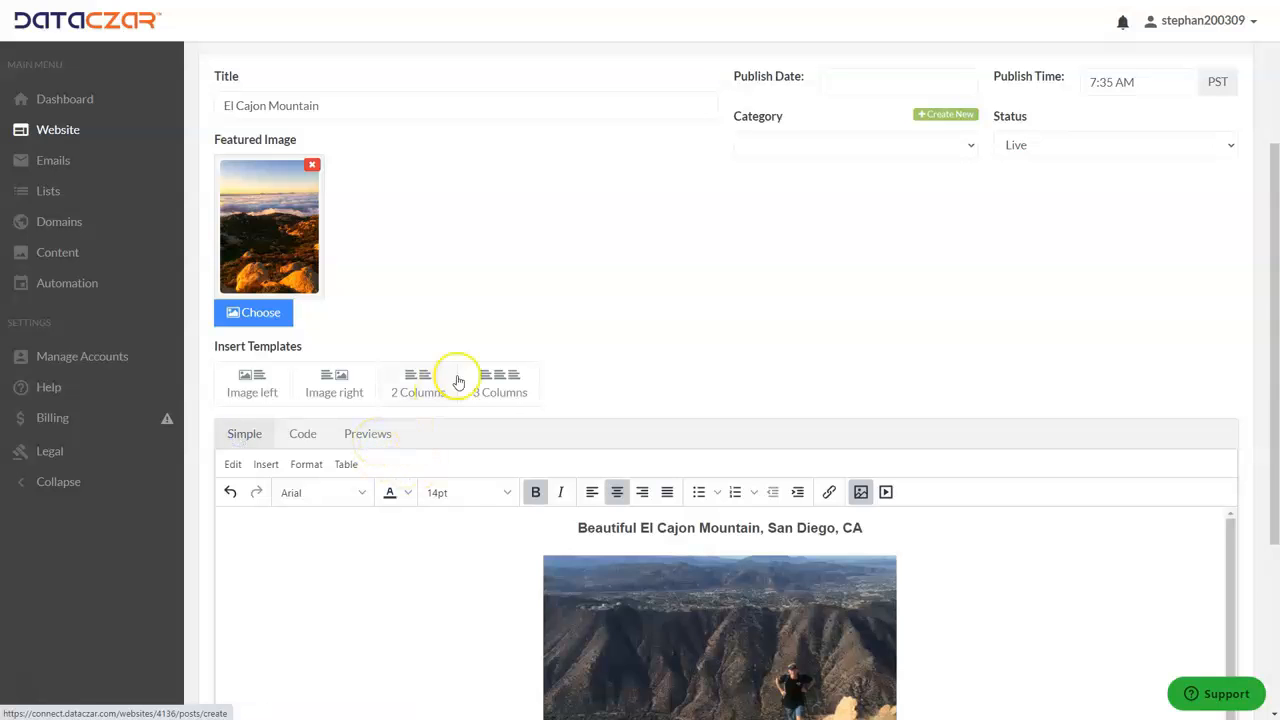
- Create the El Cajon Mountain post with Live status
scroll(480, 340, down, 3)
scroll(400, 430, down, 2)
click(257, 570)
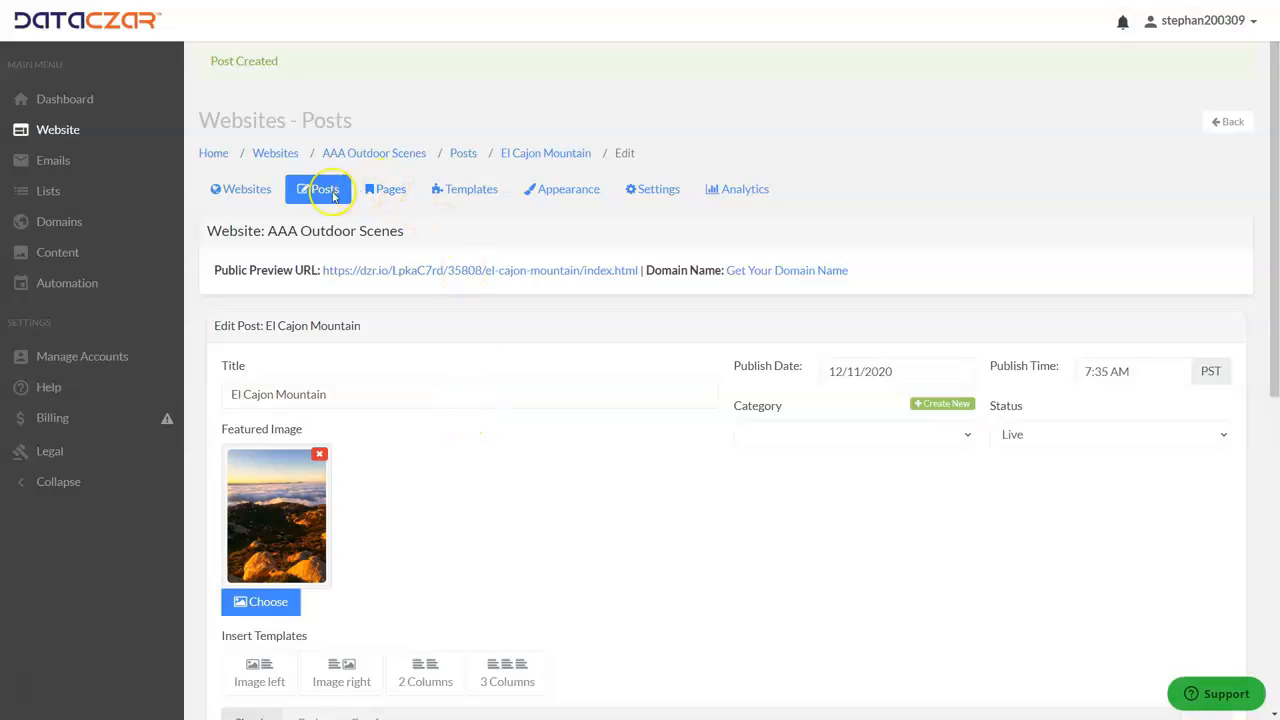
- Examine the created El Cajon Mountain post's content and its desktop and mobile previews
scroll(497, 488, down, 1)
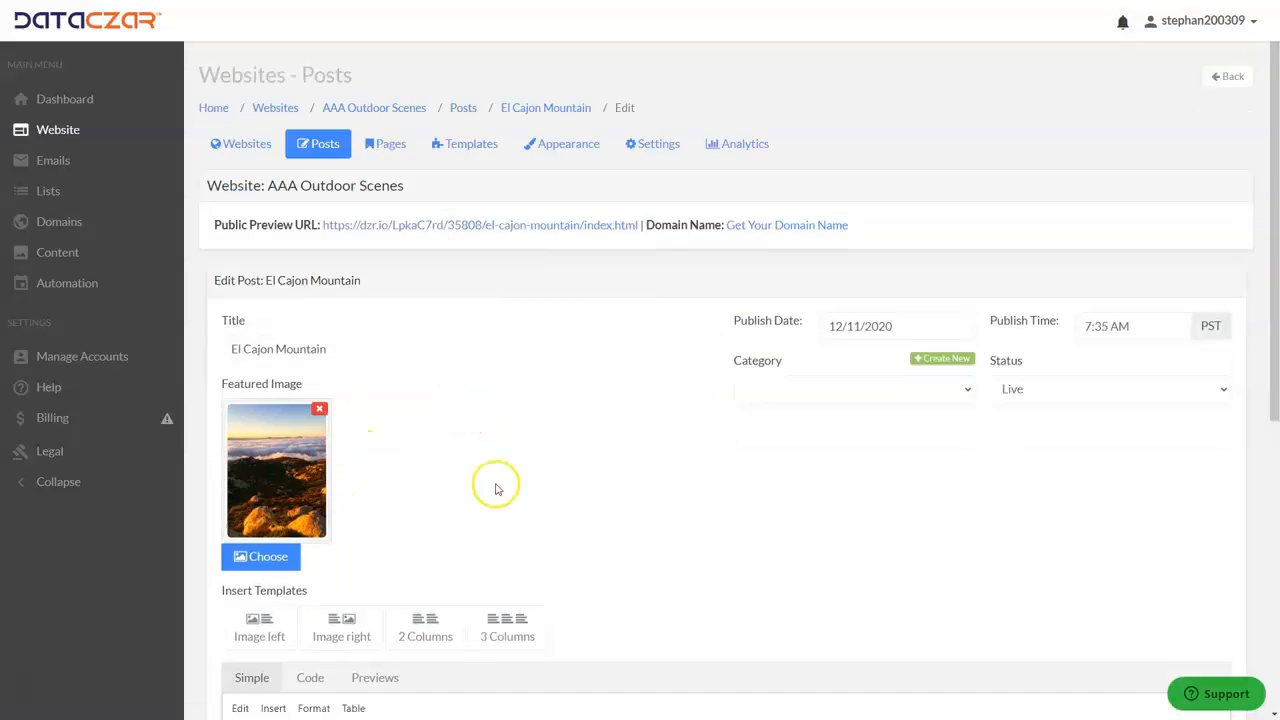
scroll(497, 488, down, 5)
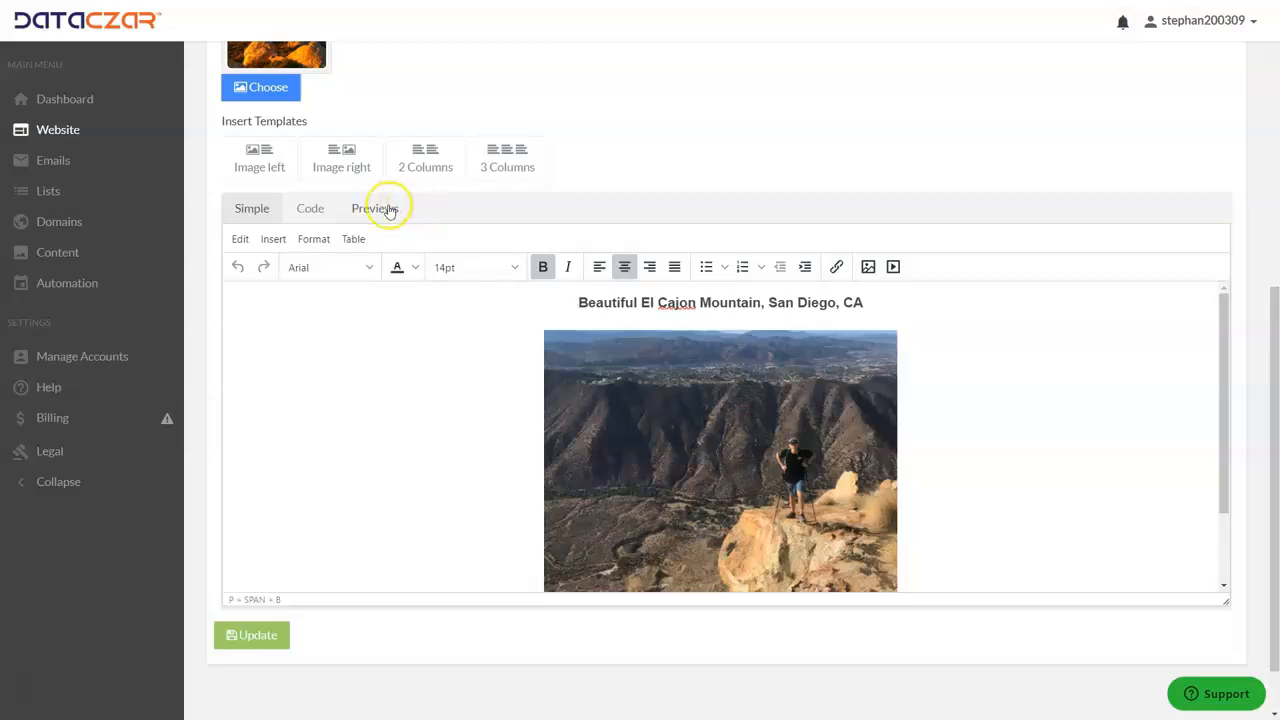
click(389, 209)
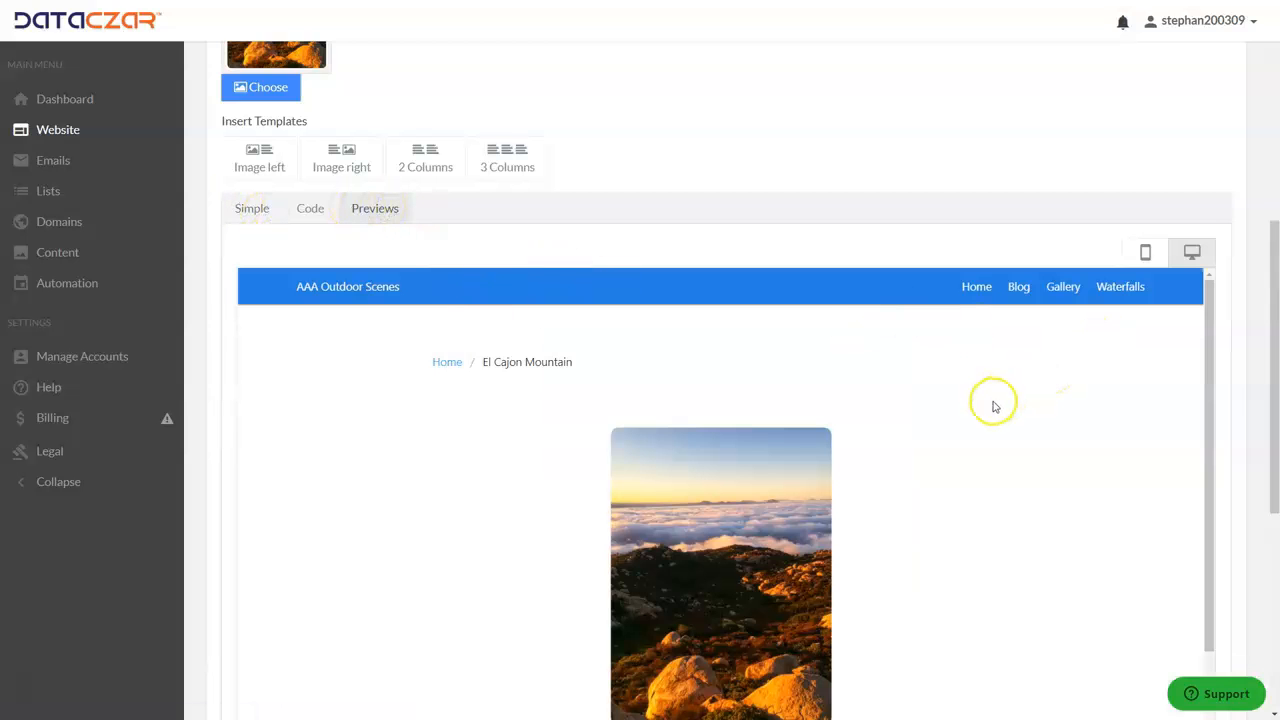
scroll(993, 406, down, 3)
scroll(988, 406, down, 3)
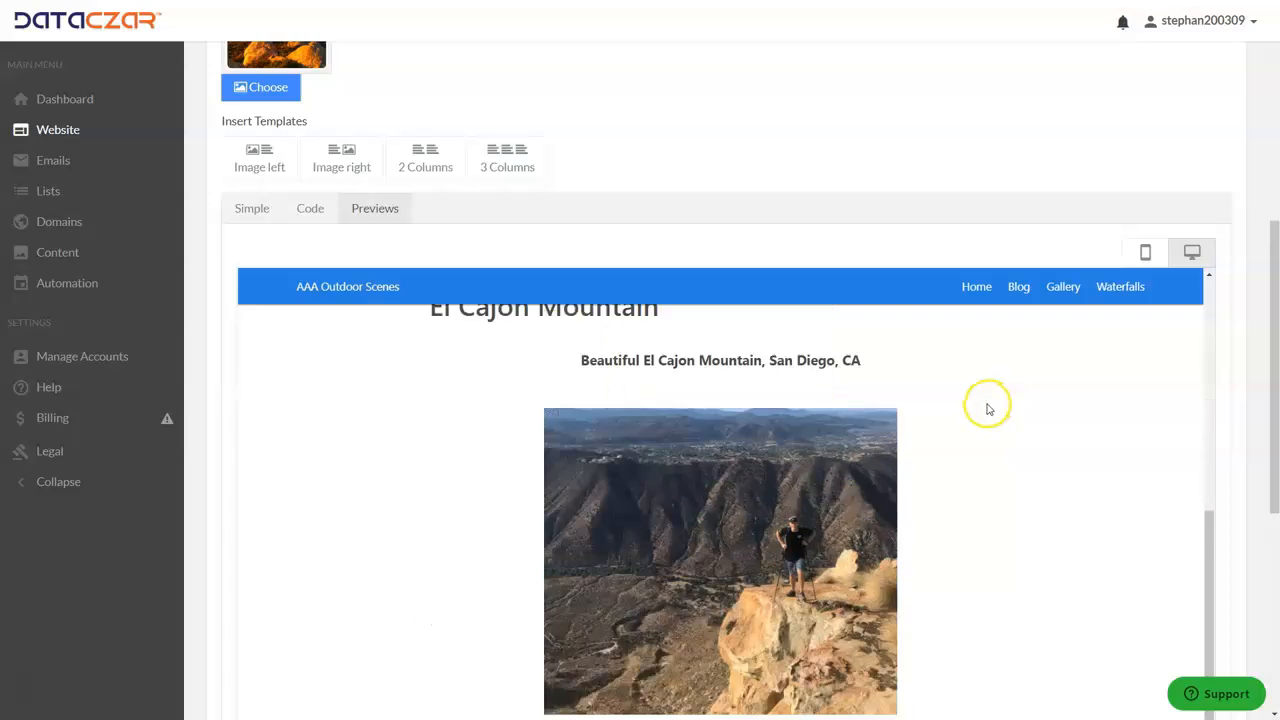
scroll(988, 406, up, 3)
click(1146, 253)
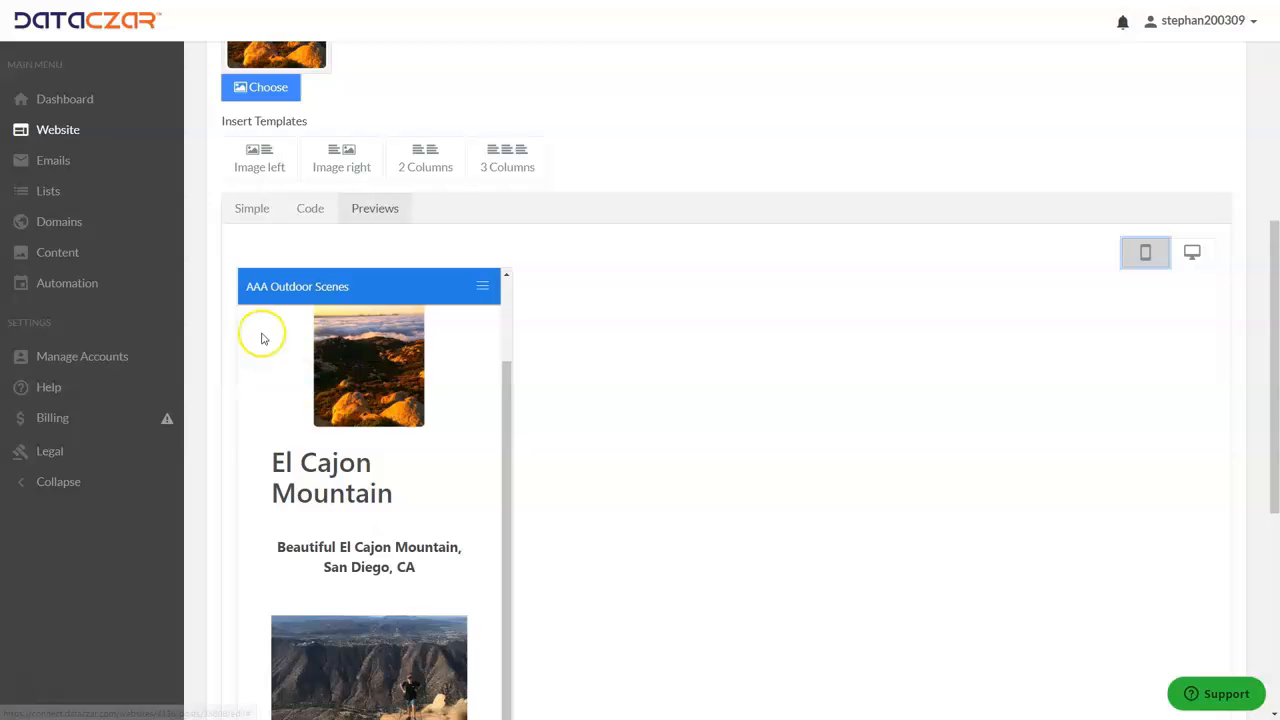
scroll(394, 414, down, 5)
scroll(399, 427, up, 5)
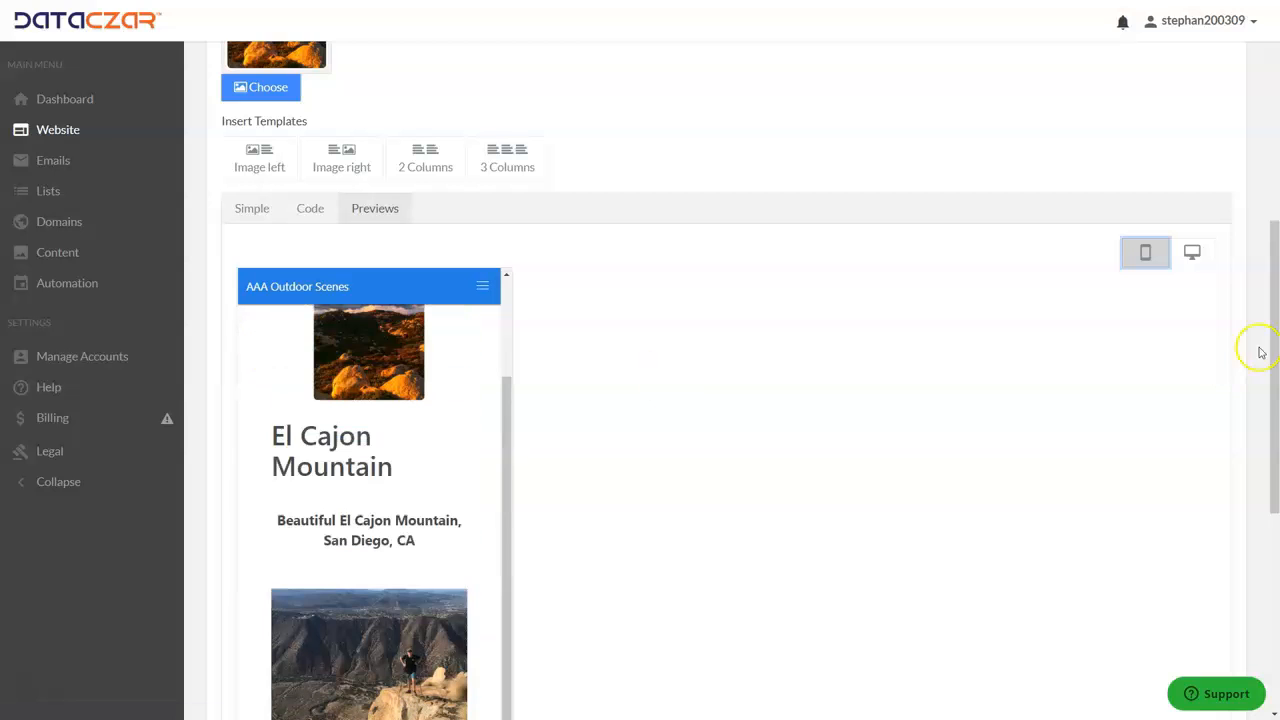
click(1192, 253)
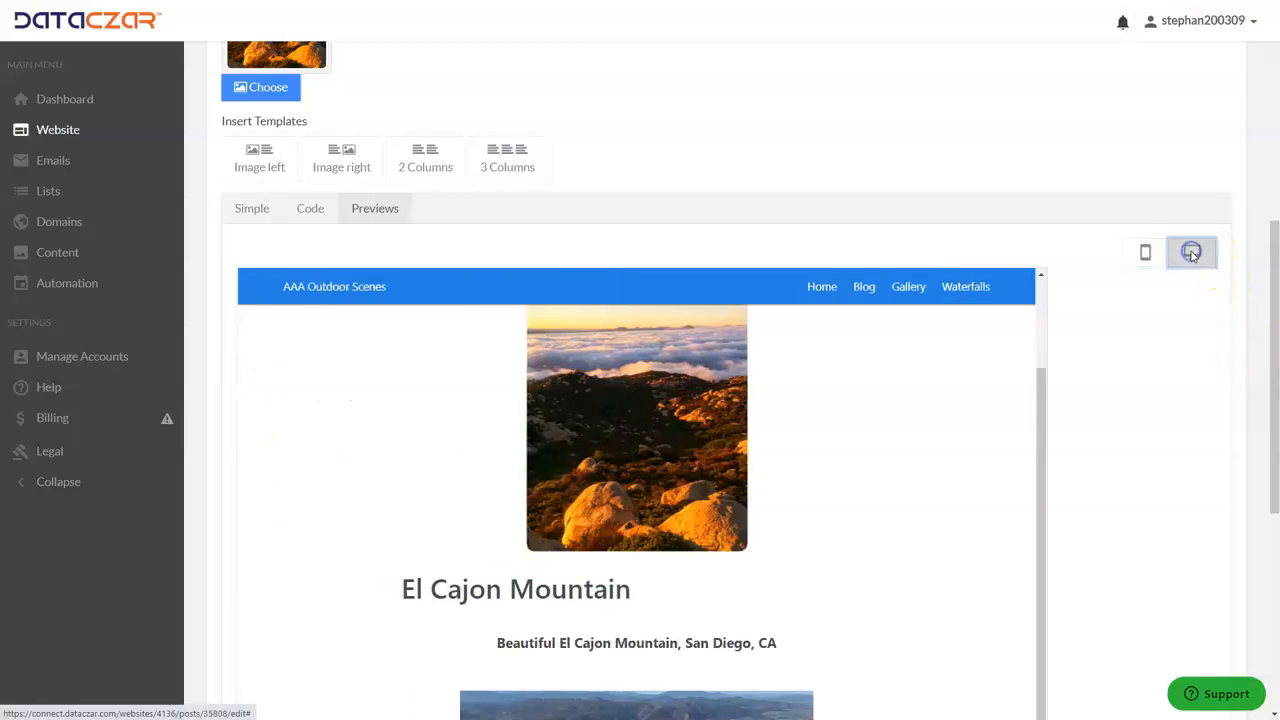
- Return the El Cajon Mountain post from its preview to the simple editor
click(258, 208)
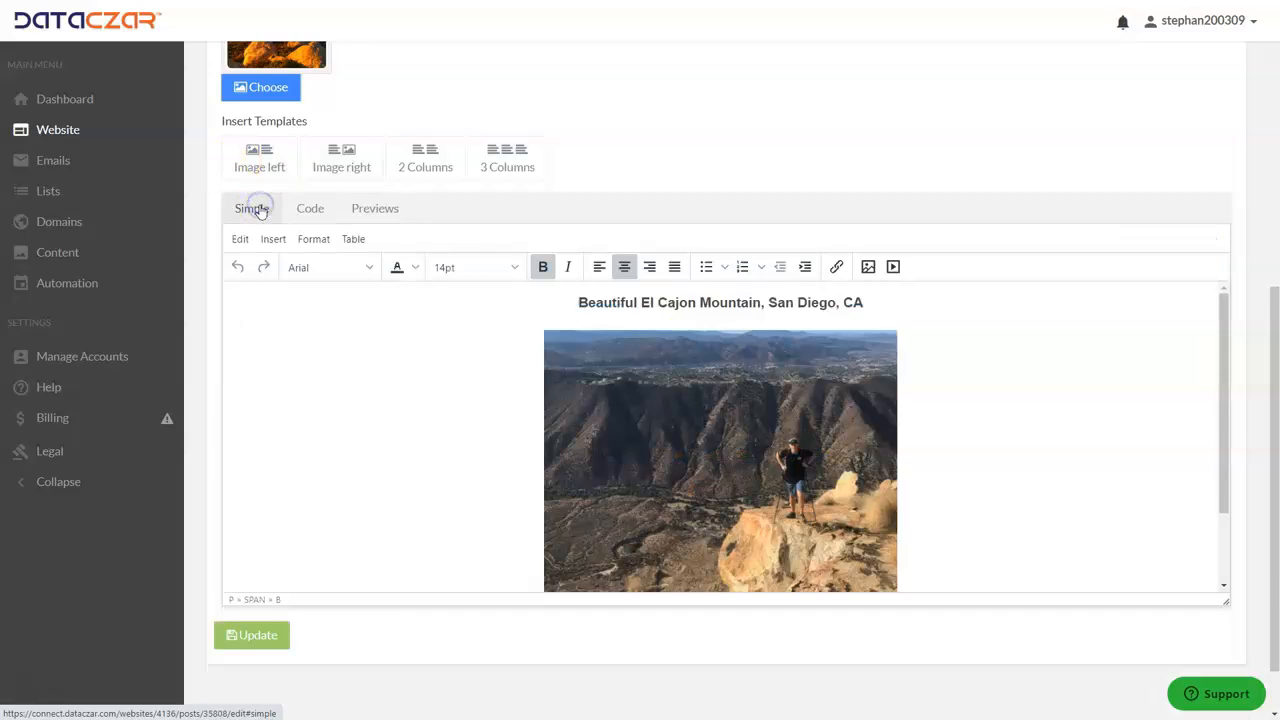
scroll(480, 475, up, 3)
scroll(479, 465, up, 3)
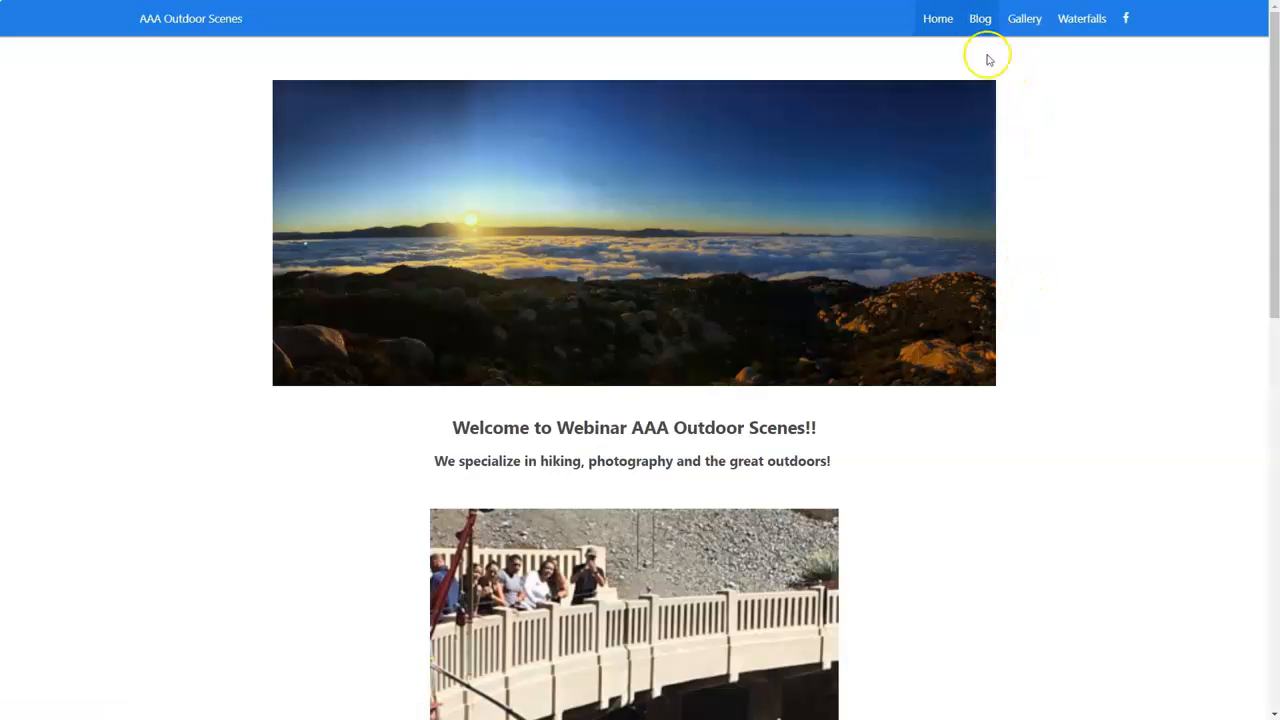
- Examine the Home and Waterfalls pages of the public AAA Outdoor Scenes website
scroll(766, 509, down, 7)
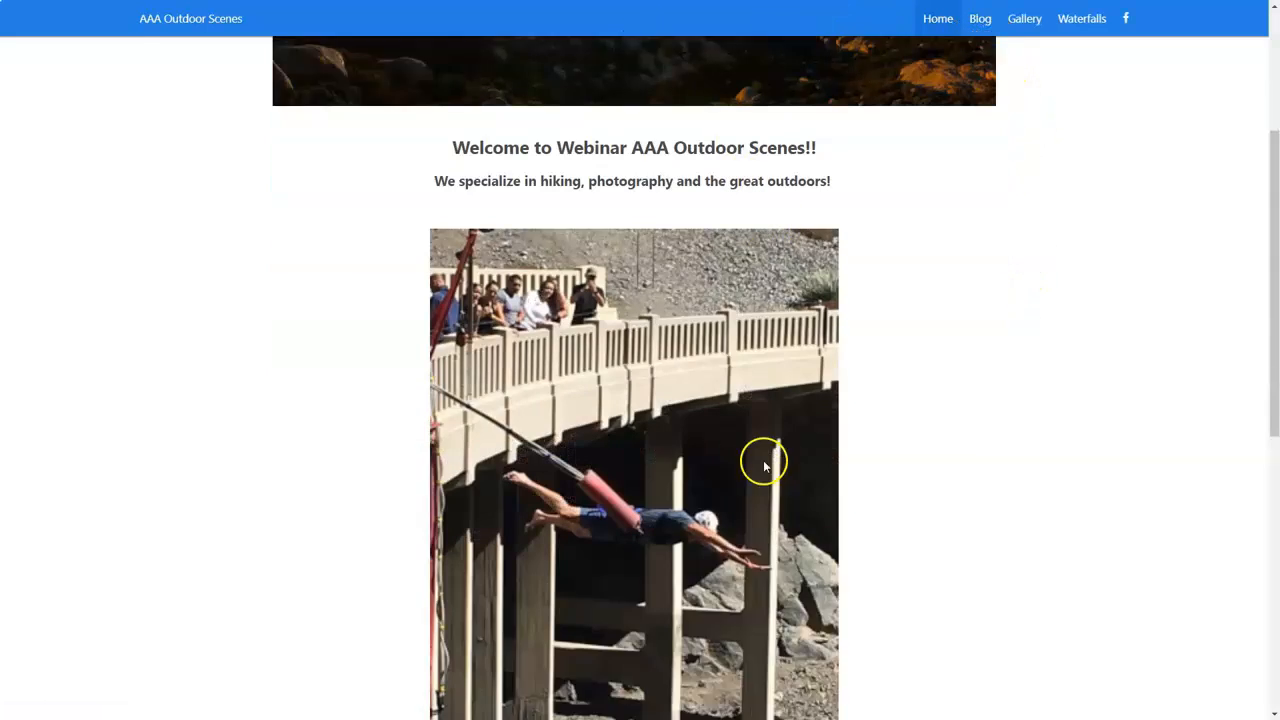
scroll(762, 458, up, 7)
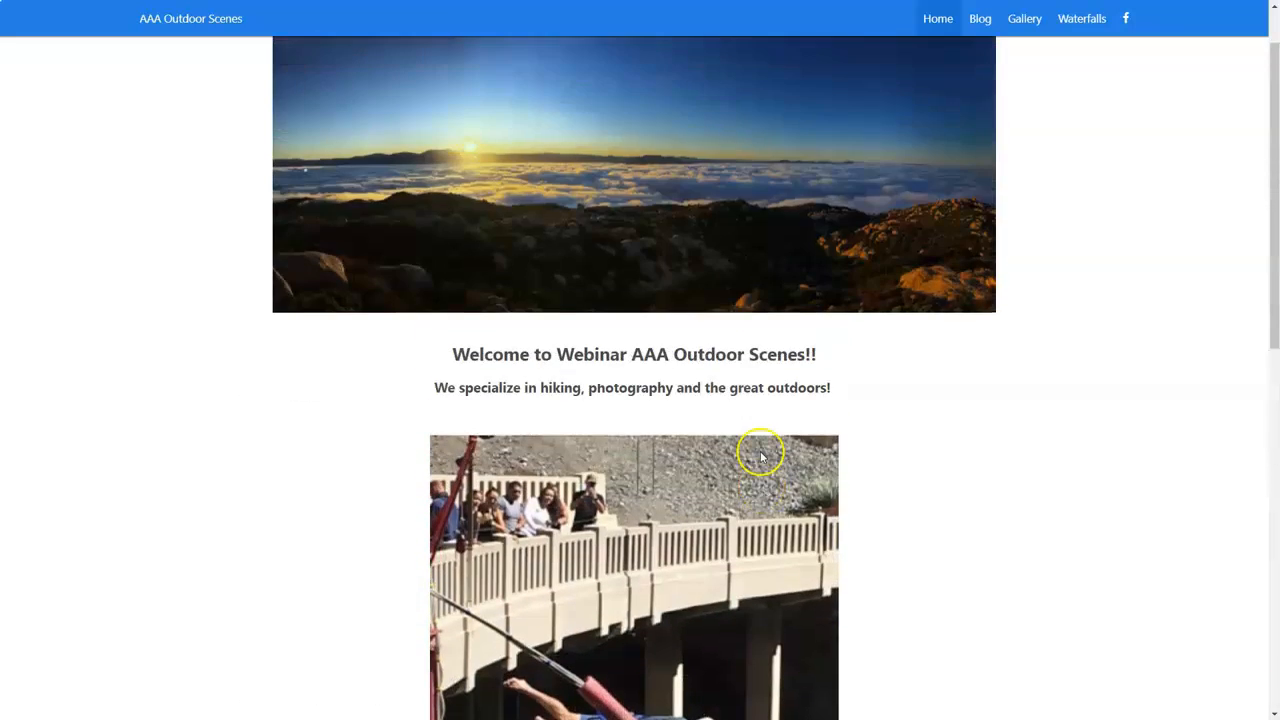
click(1101, 22)
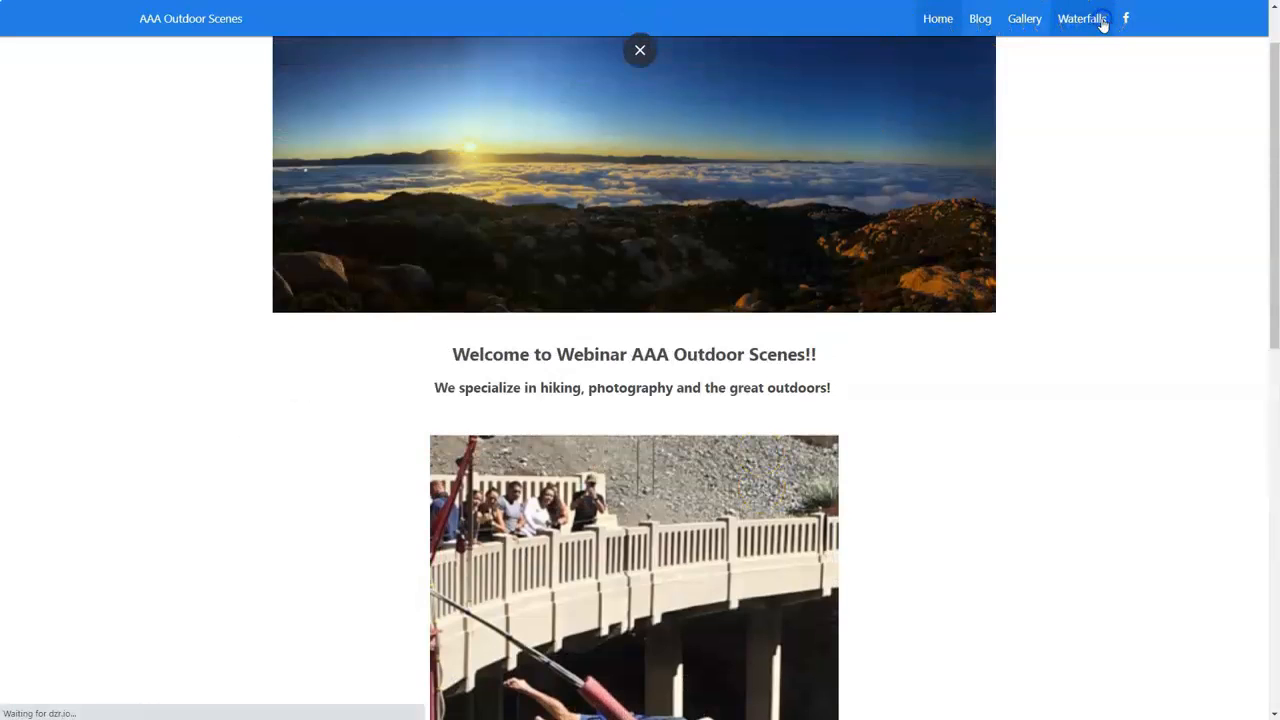
scroll(996, 298, down, 6)
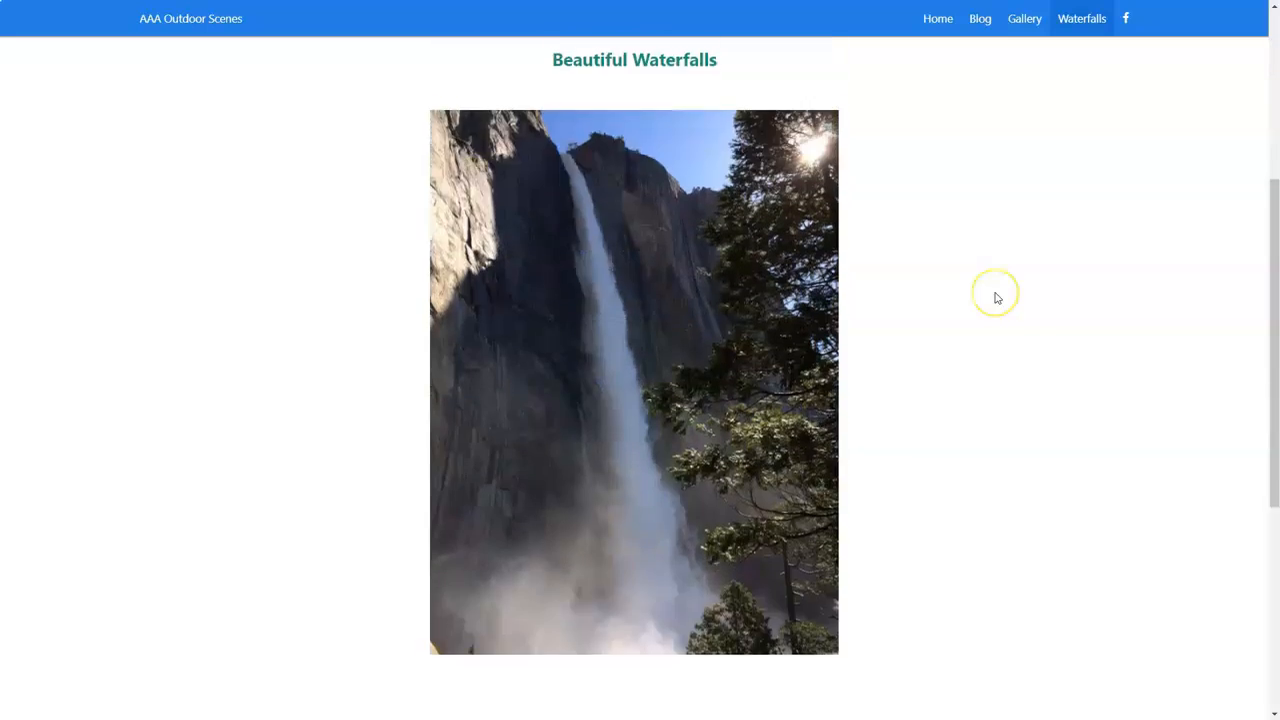
scroll(996, 298, up, 3)
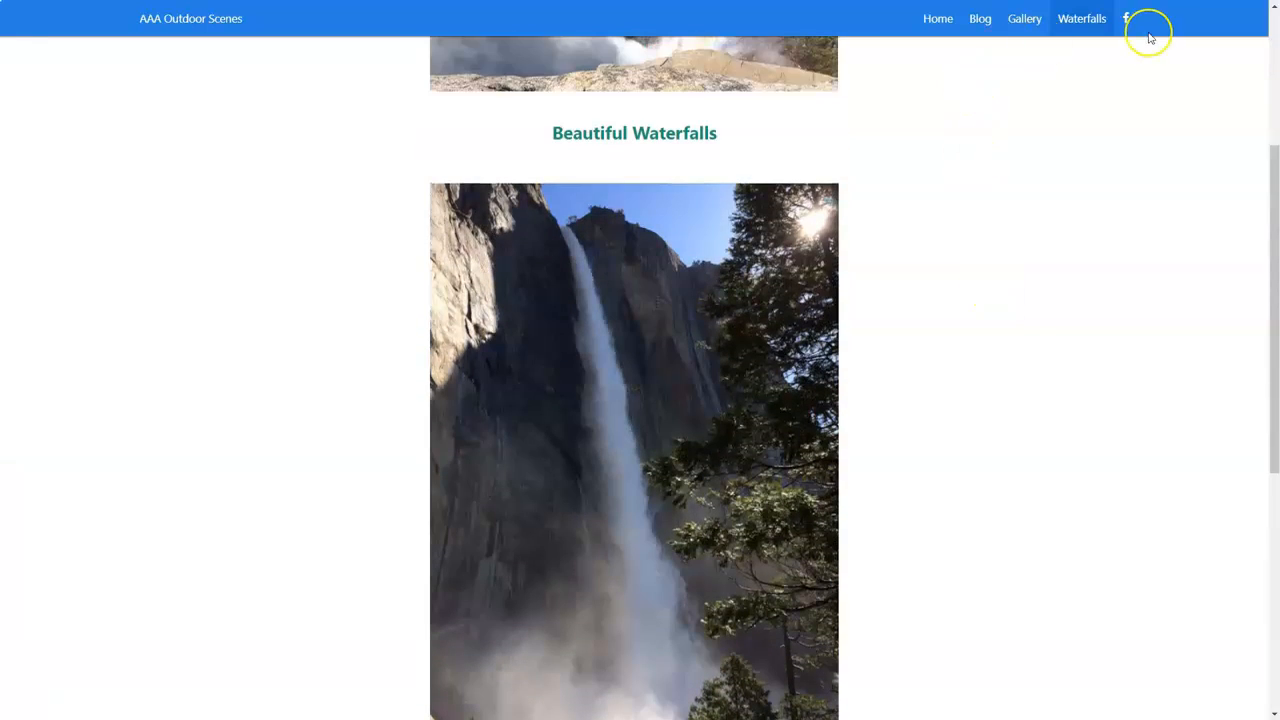
- Examine the El Cajon Mountain and Welcome! entries on the public Blog page, and close the public site
click(985, 22)
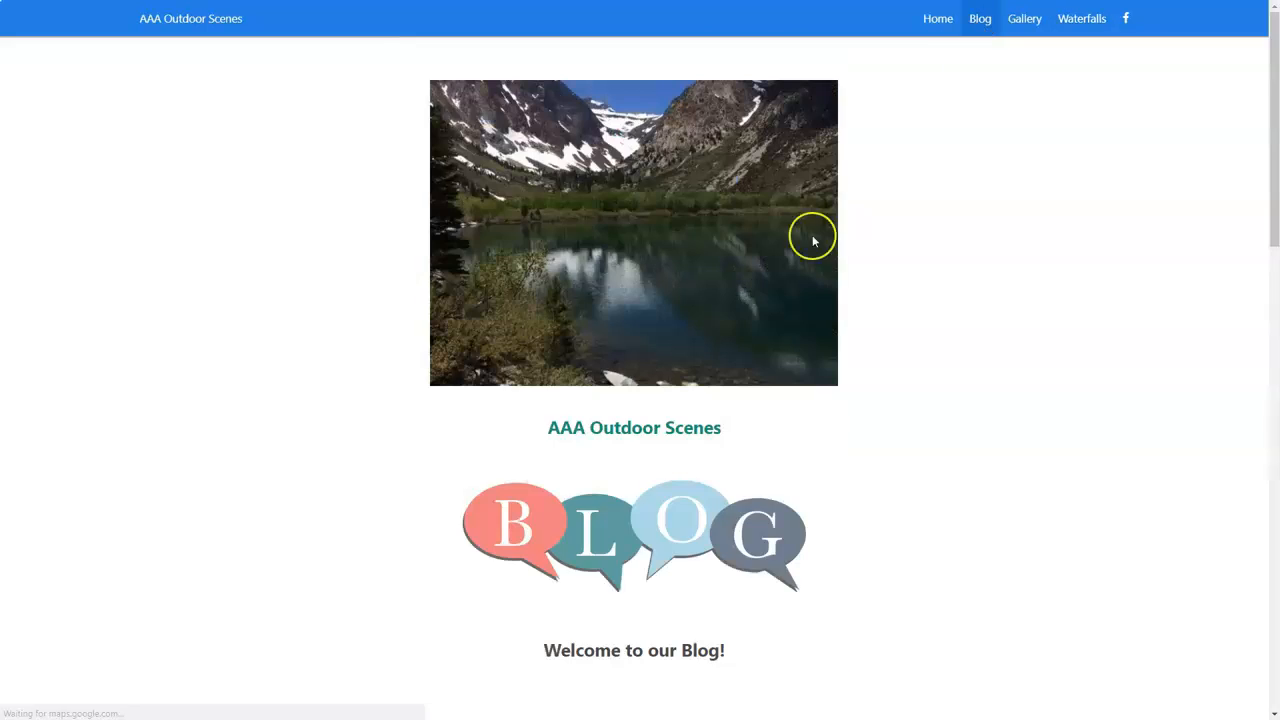
scroll(749, 331, down, 4)
scroll(736, 337, down, 2)
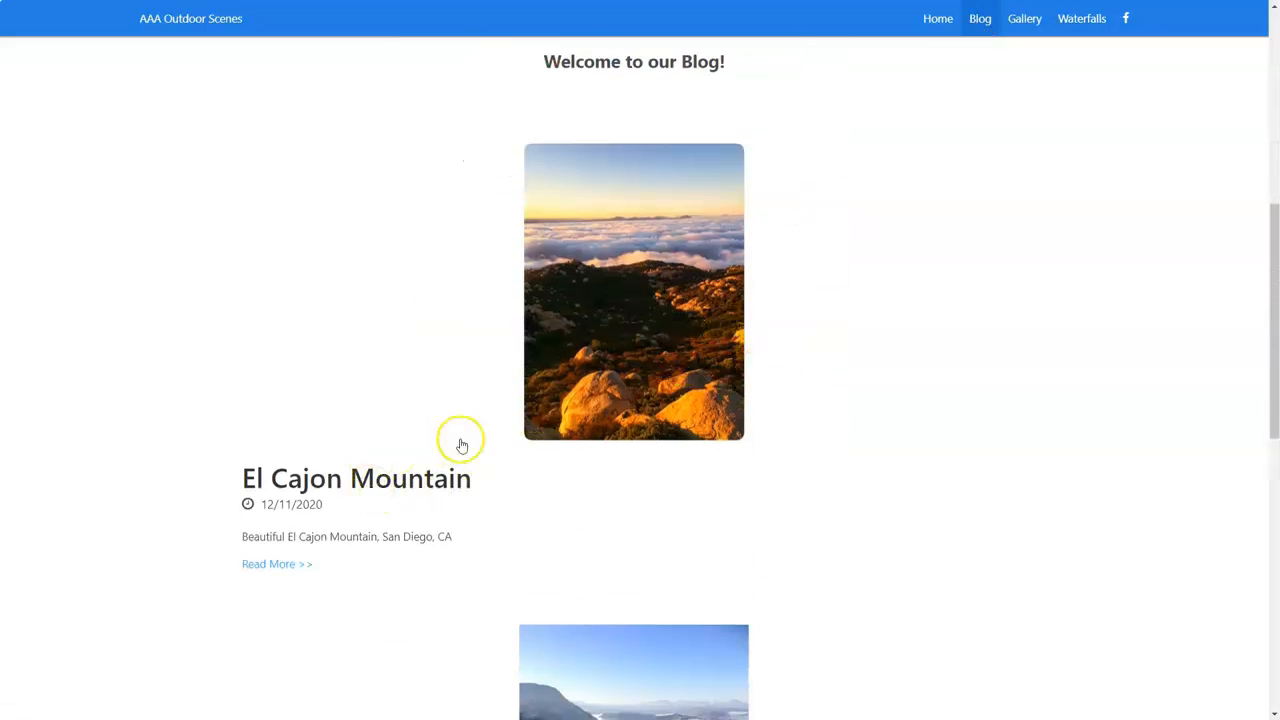
scroll(494, 431, down, 1)
scroll(357, 391, down, 3)
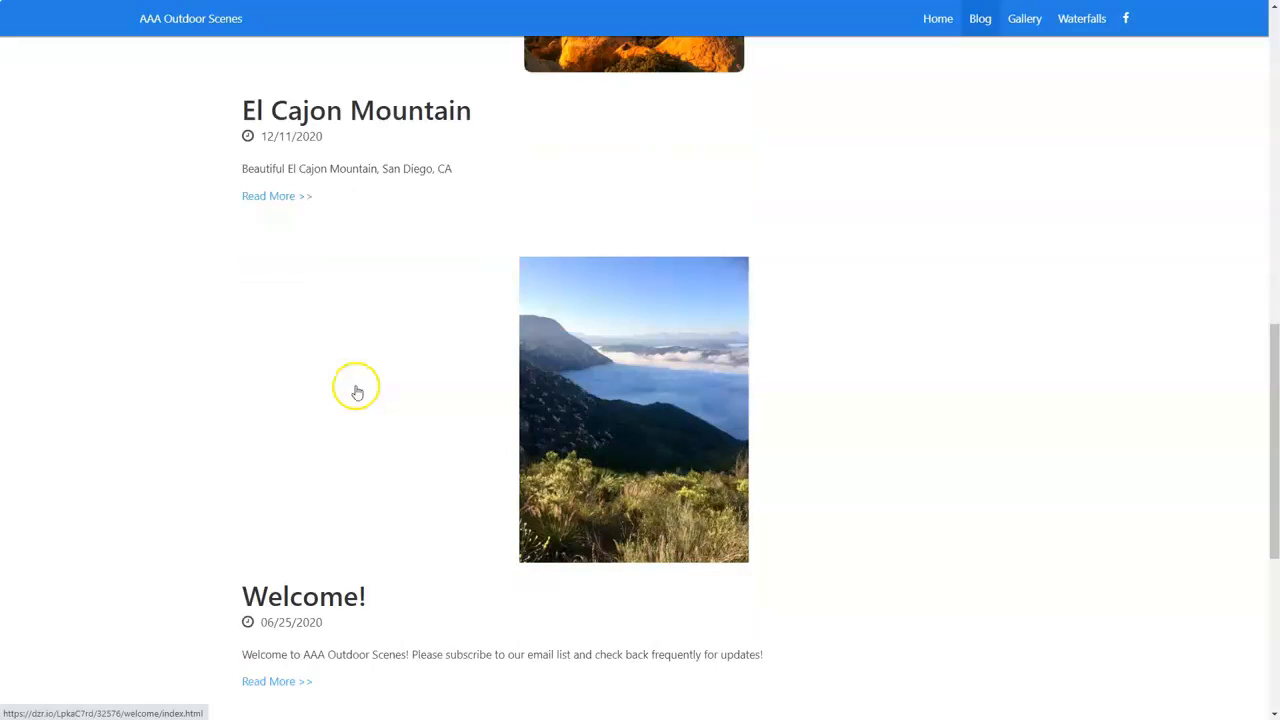
scroll(339, 428, down, 1)
scroll(339, 428, down, 1)
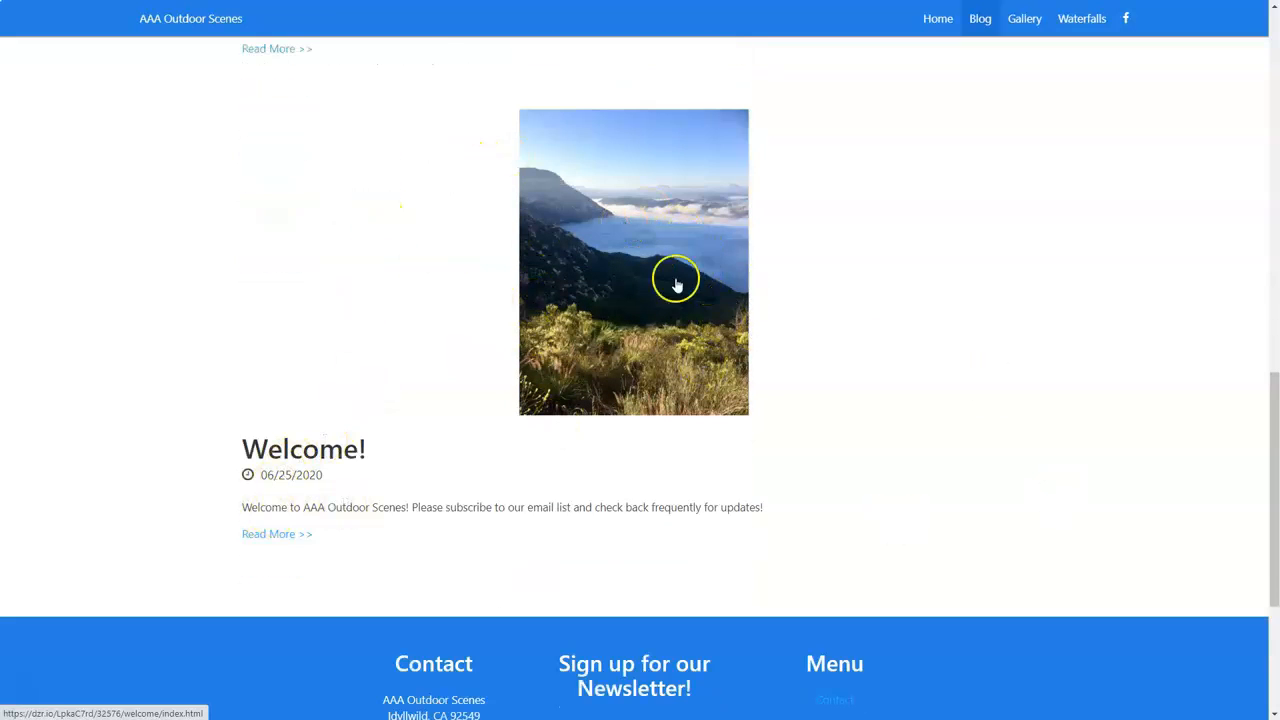
scroll(674, 277, up, 9)
scroll(557, 342, up, 2)
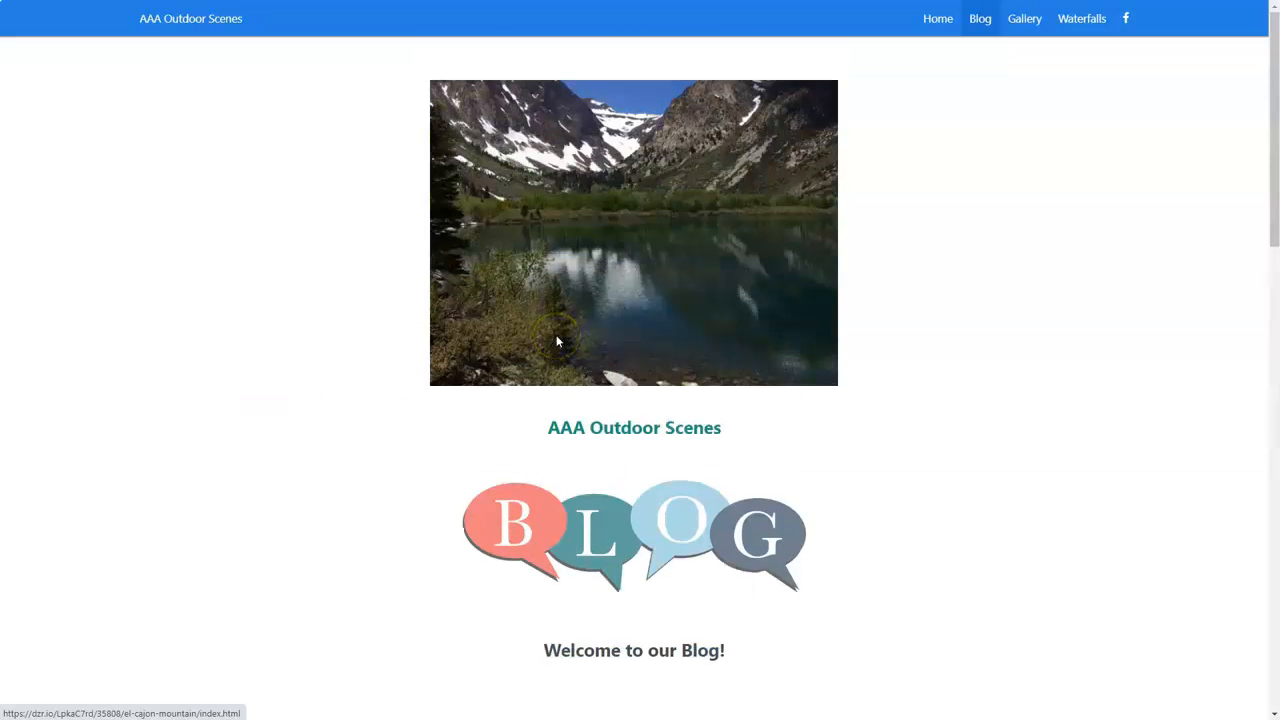
key(ctrl+w)
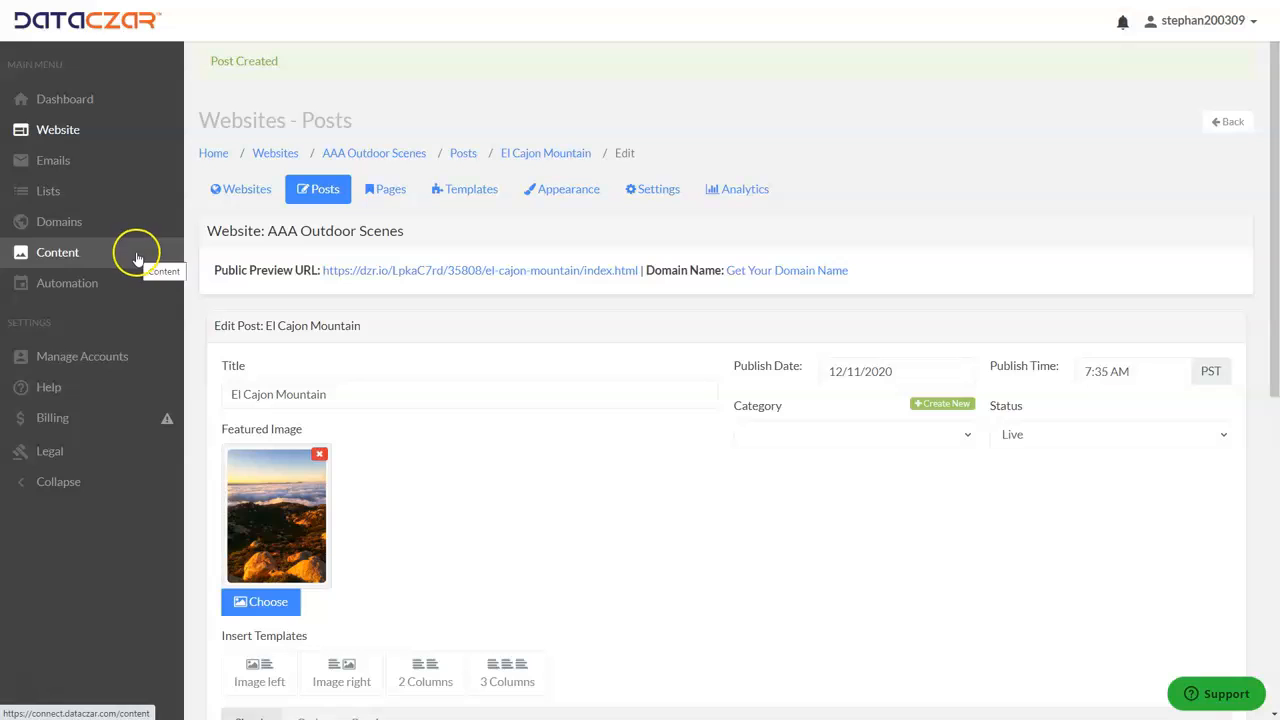
- Look through the Featured Tutorial Videos in the Help section
click(52, 392)
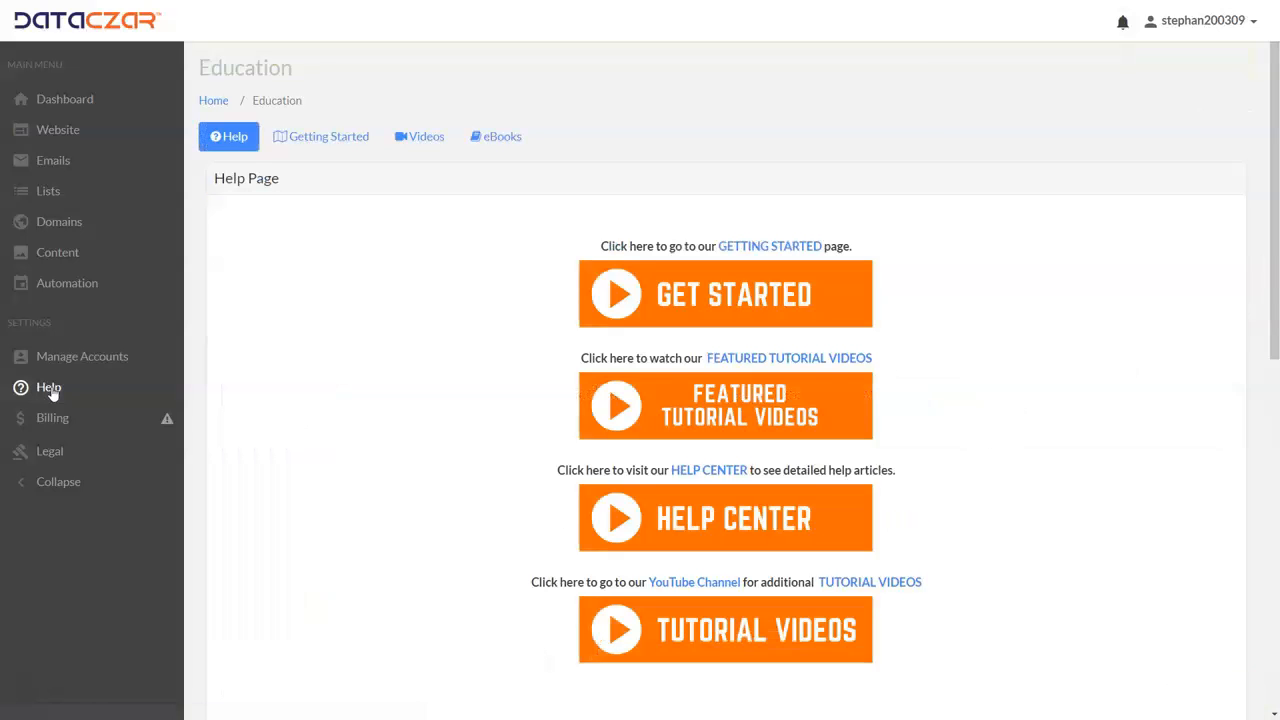
click(745, 418)
click(745, 418)
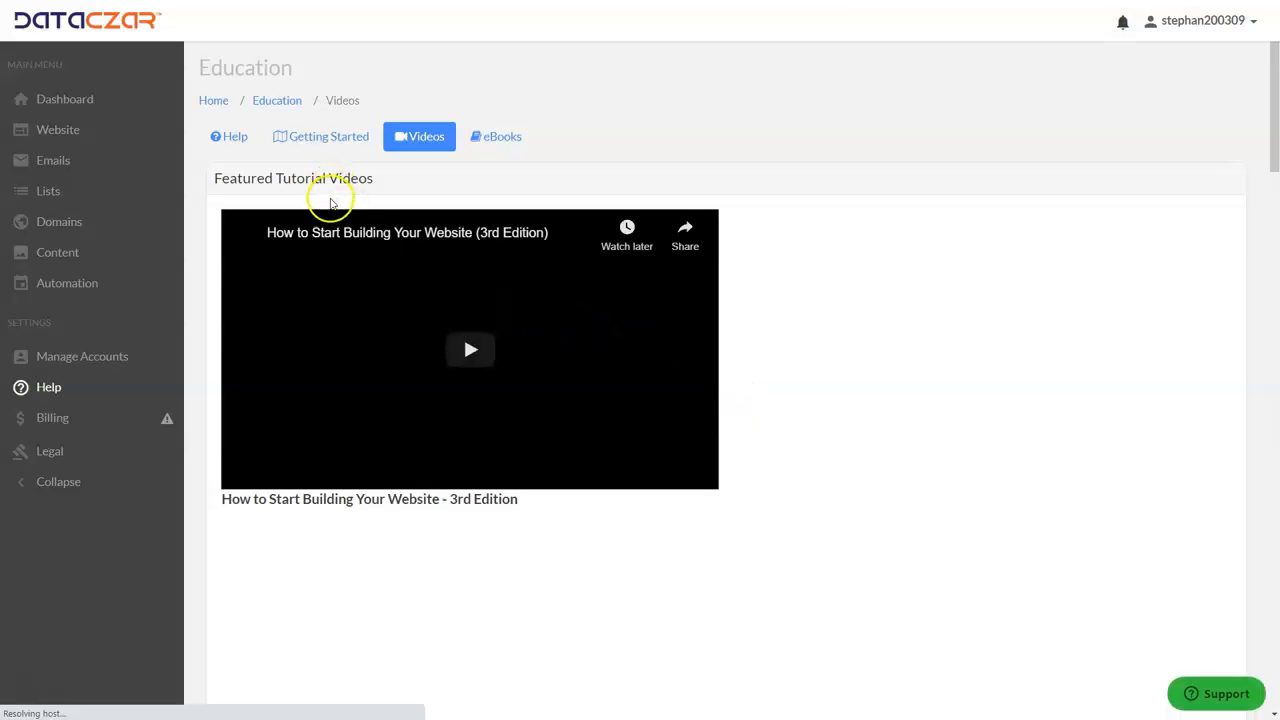
scroll(434, 463, down, 5)
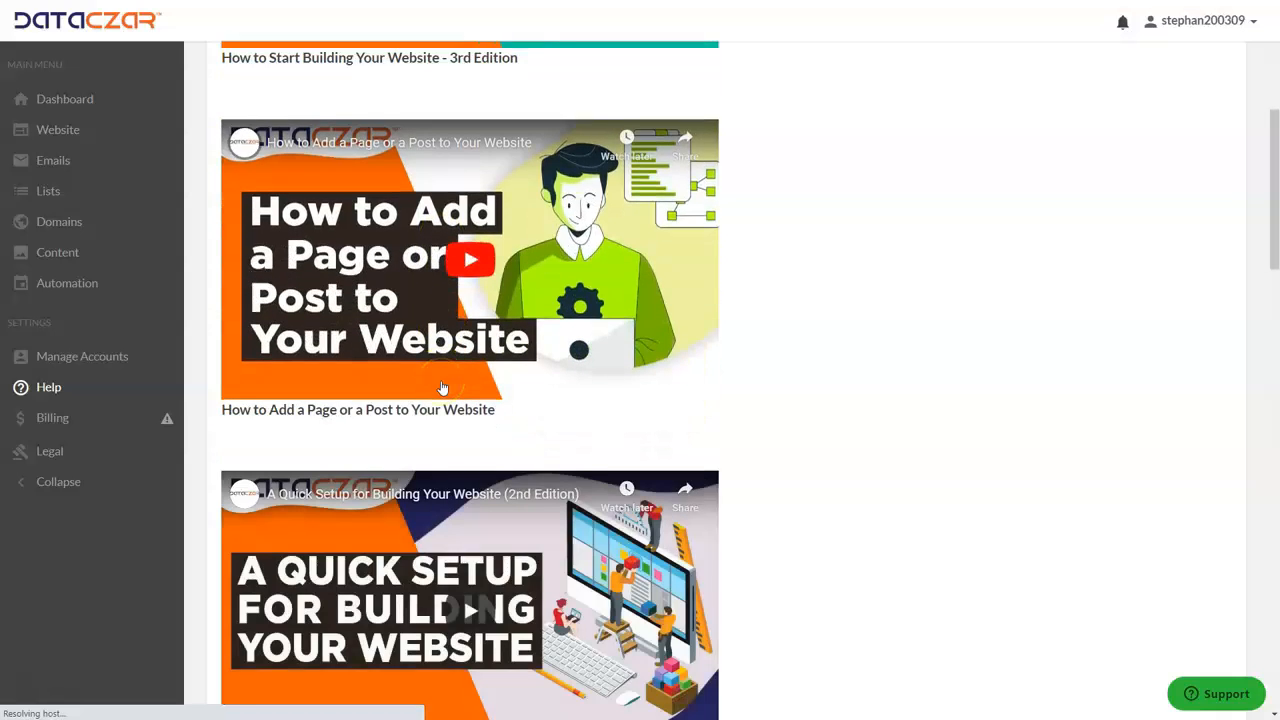
scroll(445, 380, down, 2)
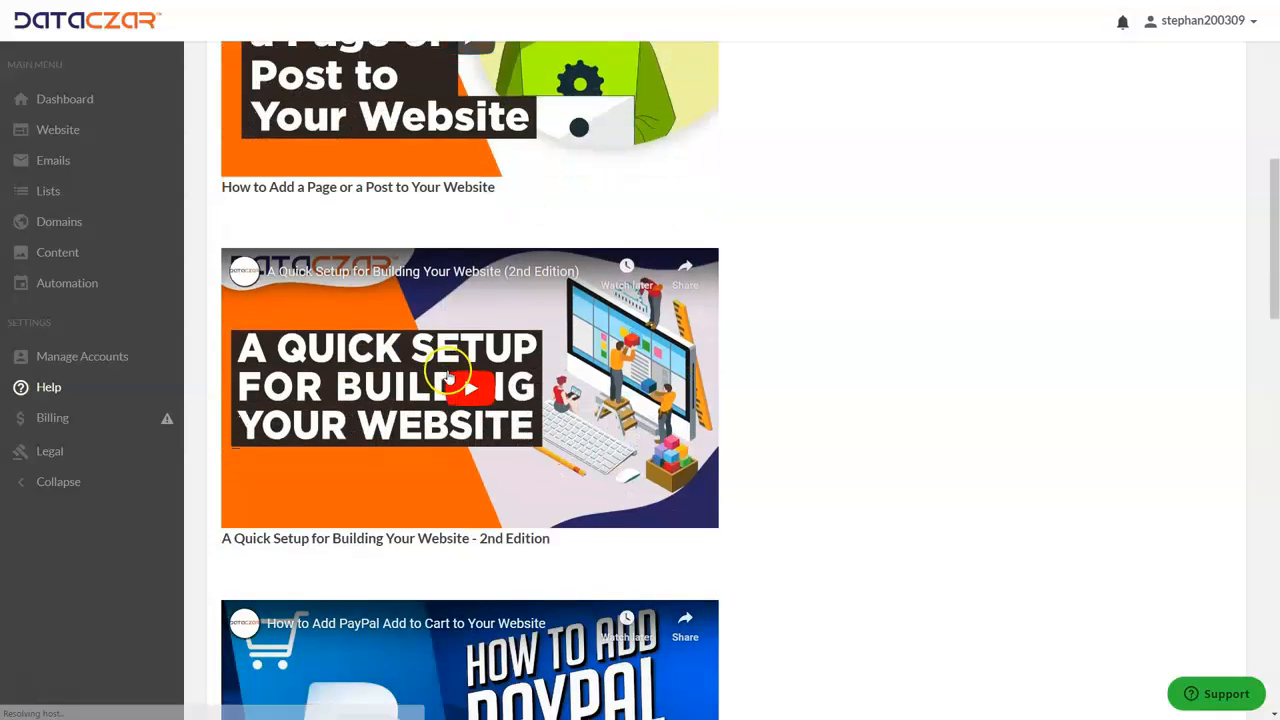
scroll(447, 370, down, 2)
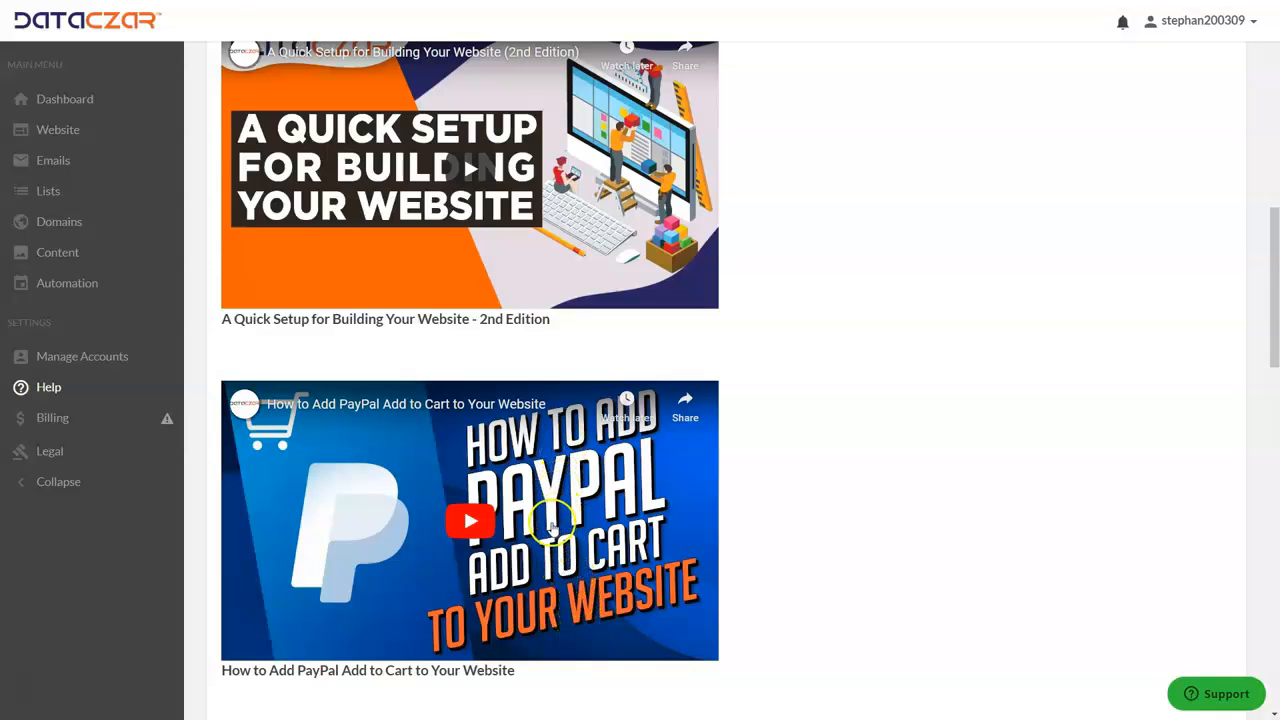
scroll(540, 520, up, 8)
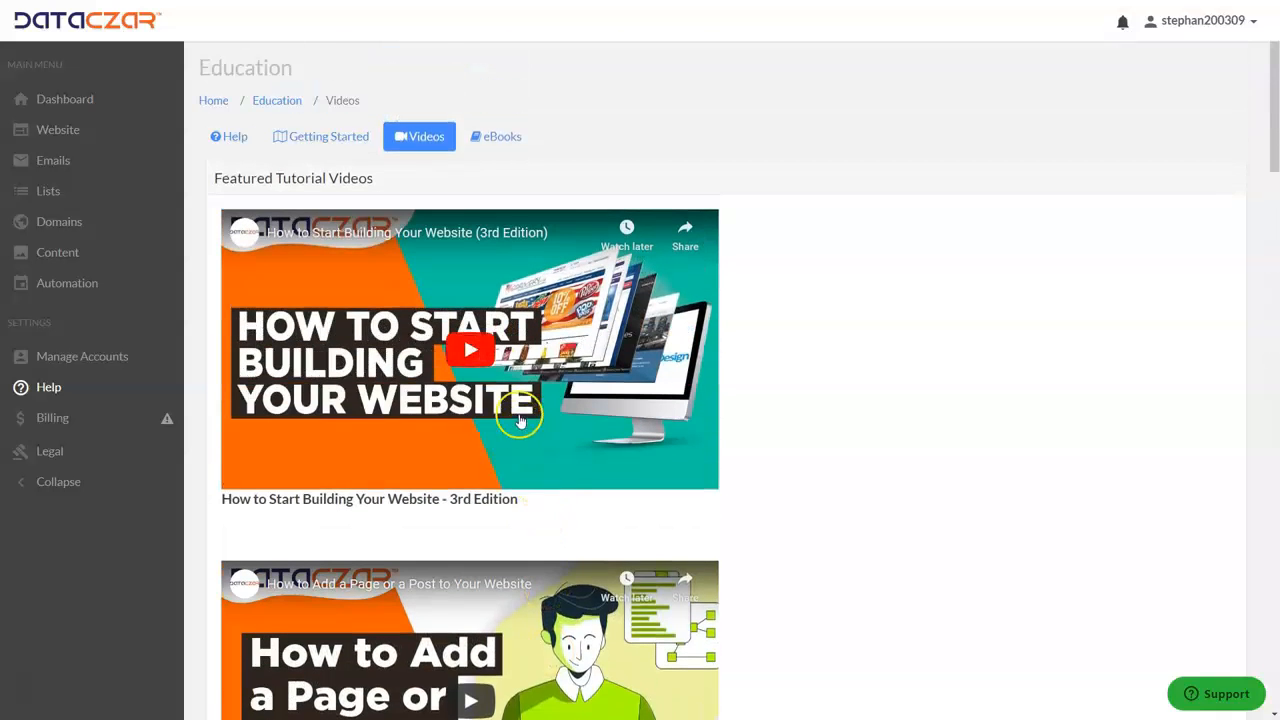
- Examine the Help Center's How to Use Website Templates article and its Cosmo template, and return to the account Dashboard
click(58, 389)
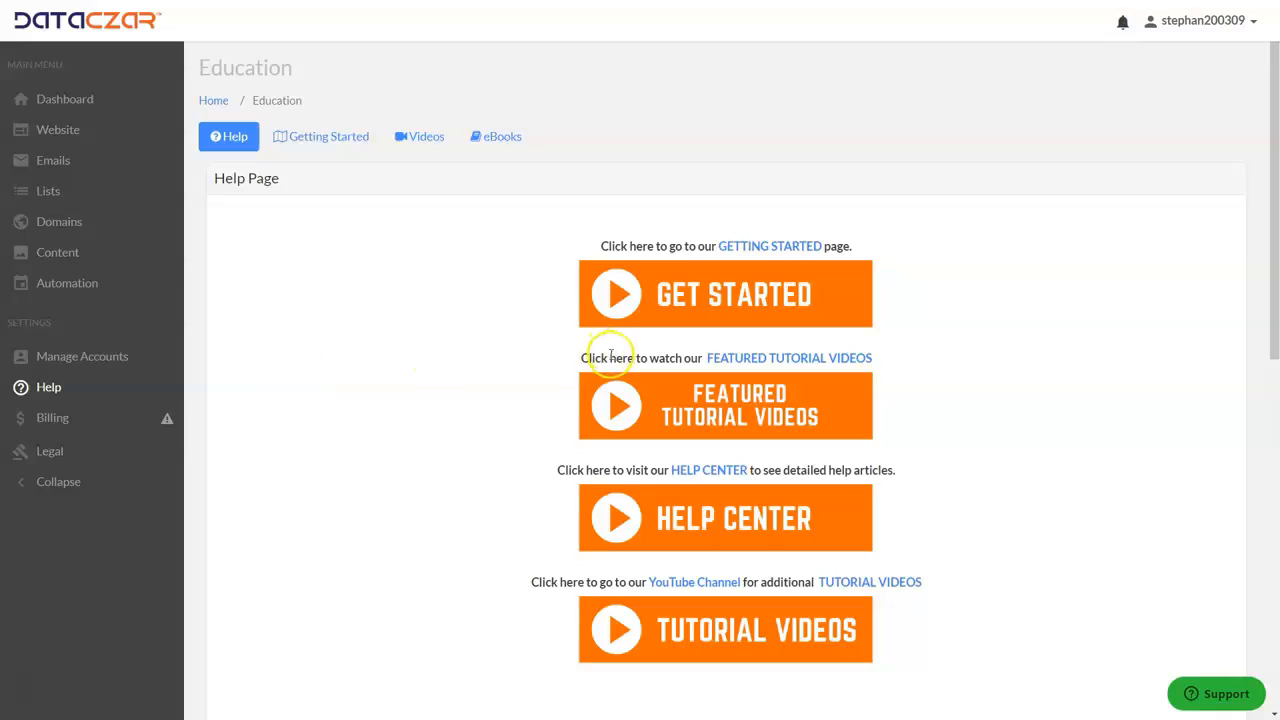
click(735, 533)
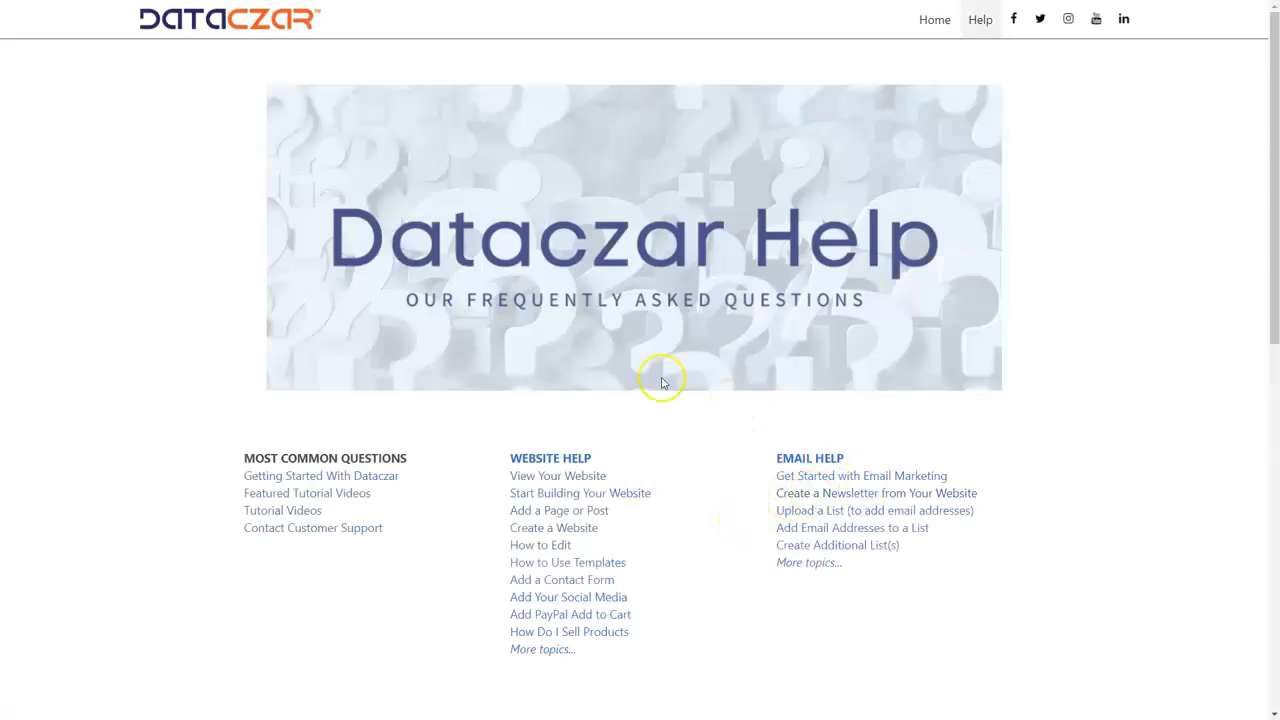
scroll(655, 380, down, 3)
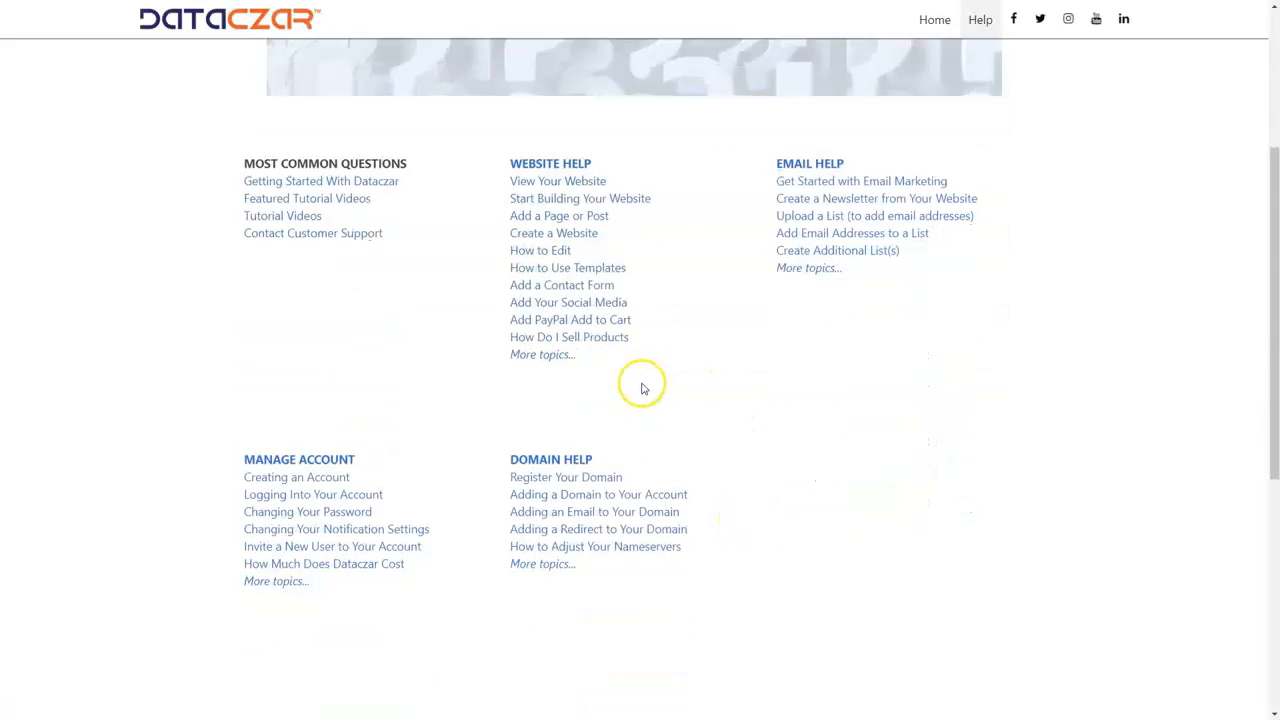
click(583, 268)
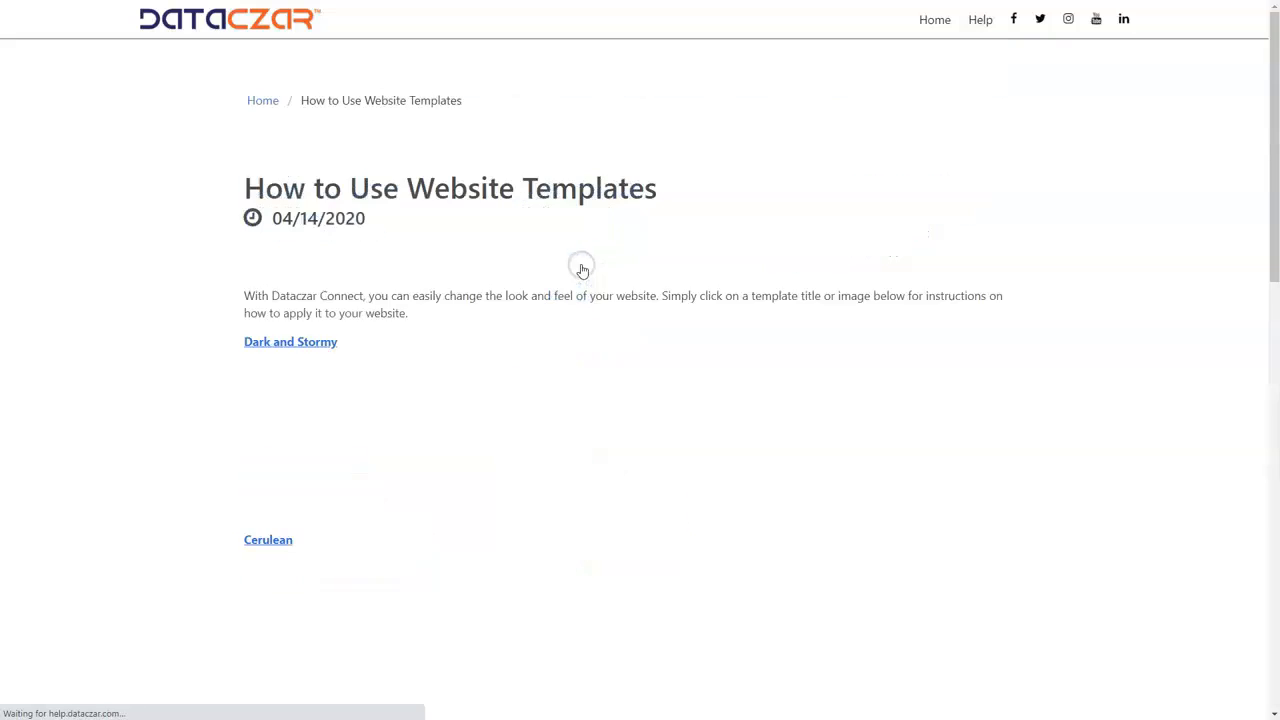
scroll(425, 365, down, 3)
scroll(420, 375, down, 2)
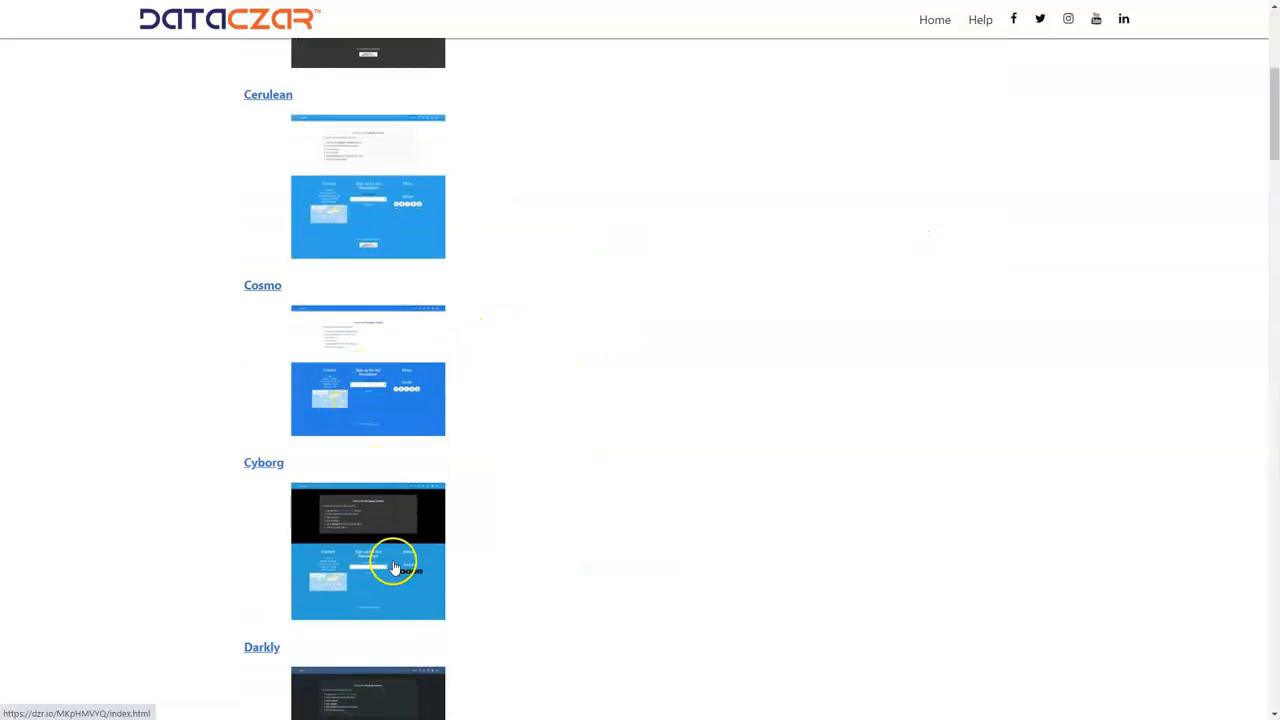
click(410, 390)
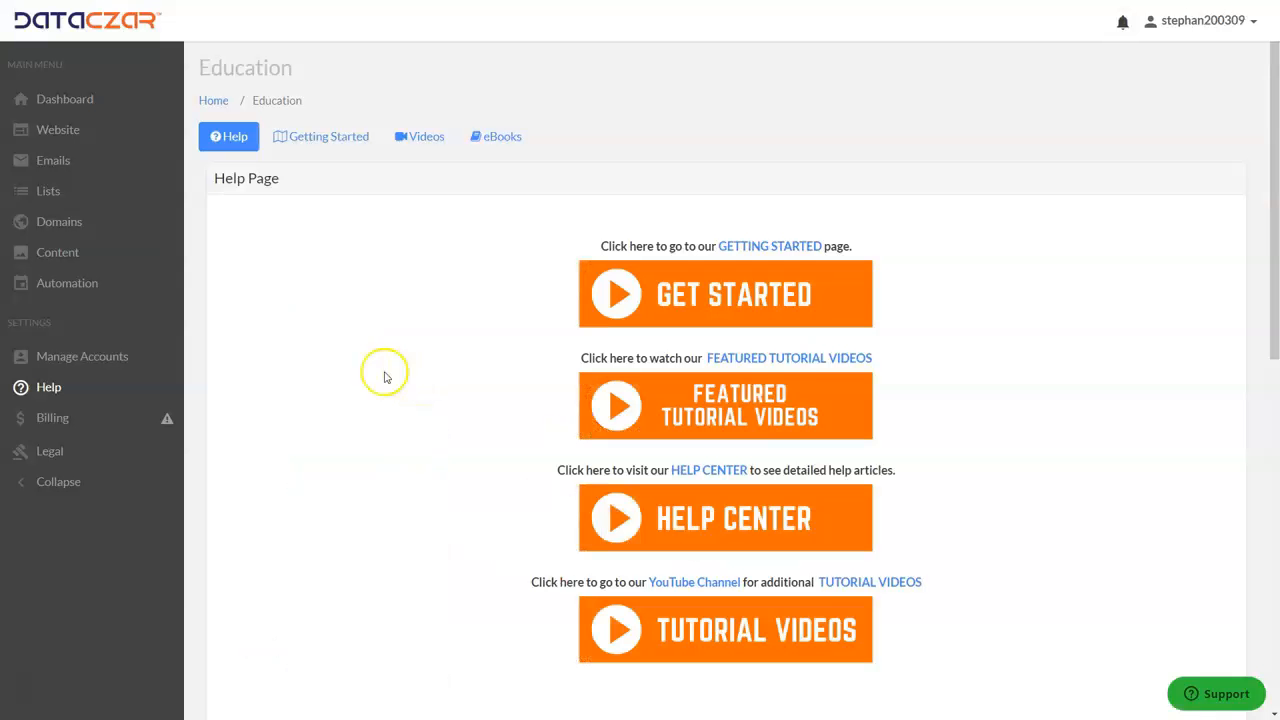
click(72, 101)
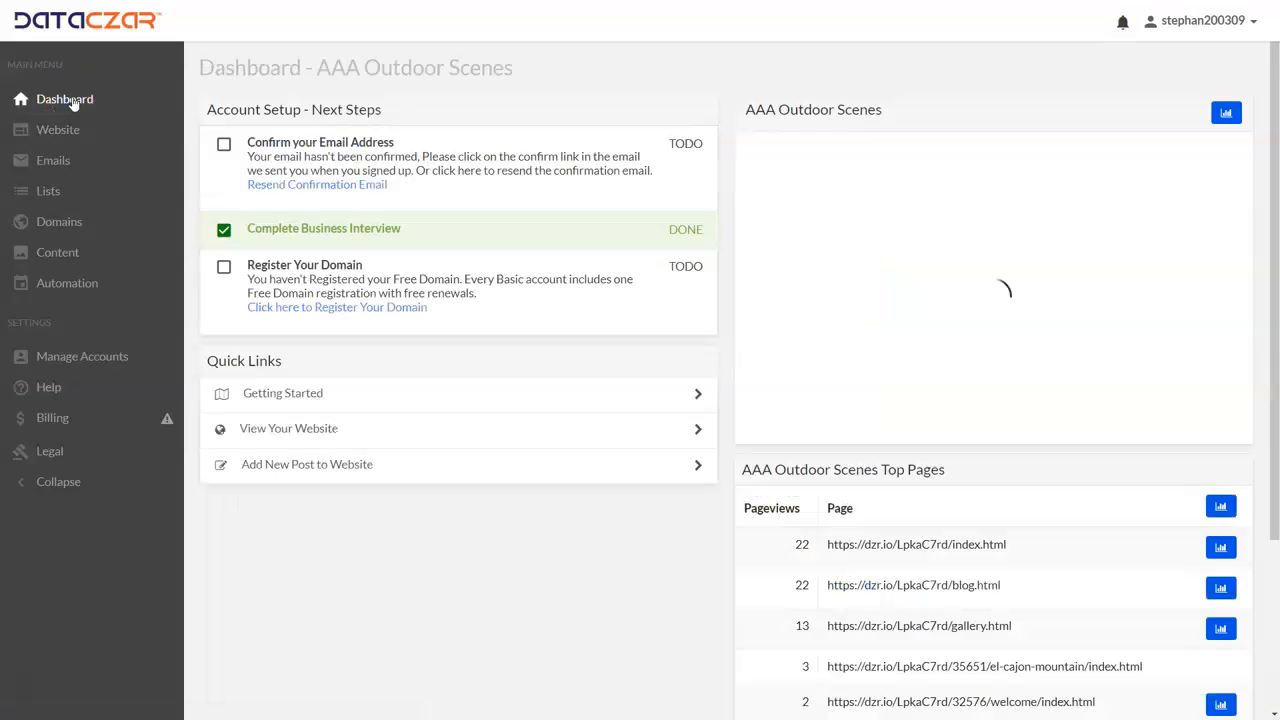